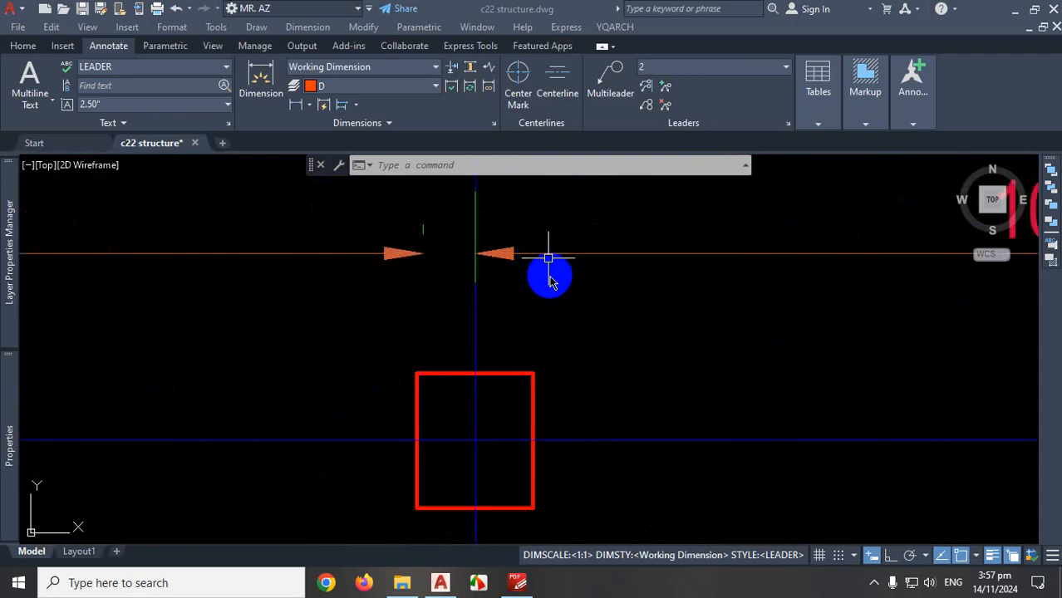
pyautogui.scroll(-10, 540, 291)
pyautogui.scroll(2, 552, 301)
pyautogui.scroll(-3, 552, 301)
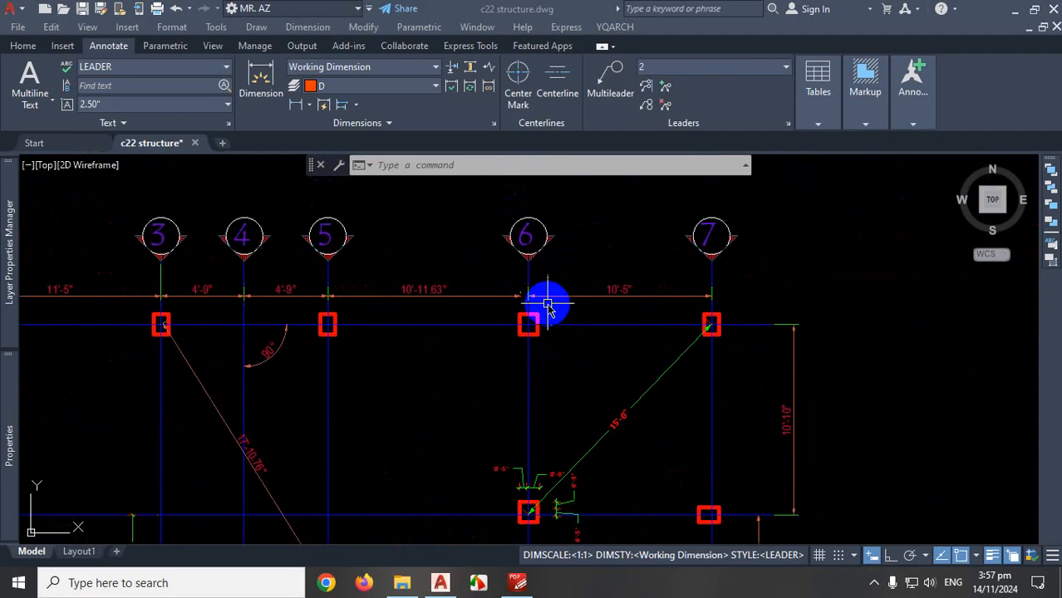
pyautogui.scroll(4, 655, 304)
pyautogui.scroll(-6, 468, 298)
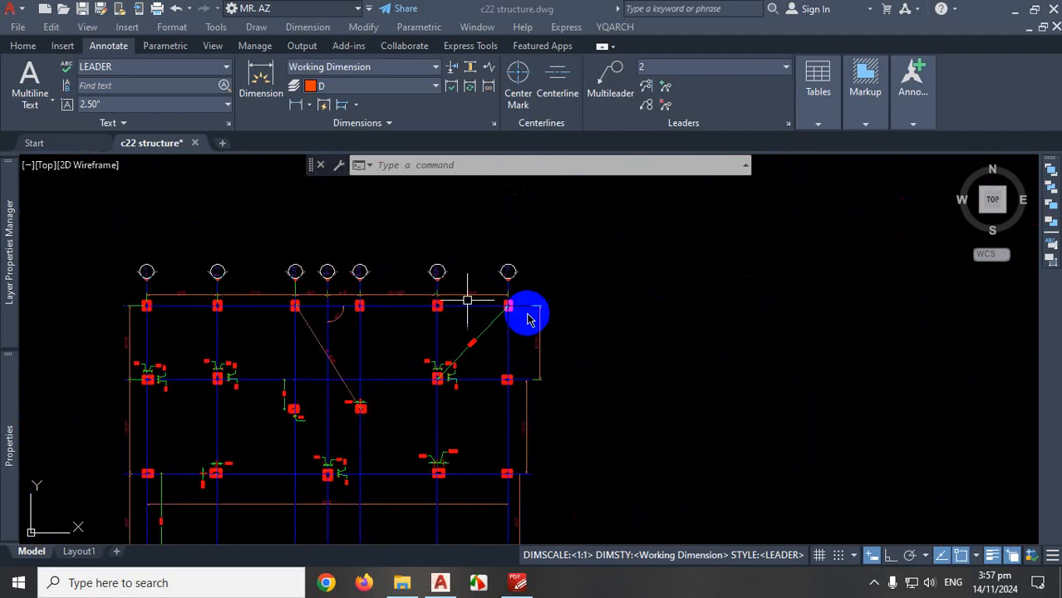
pyautogui.scroll(2, 587, 304)
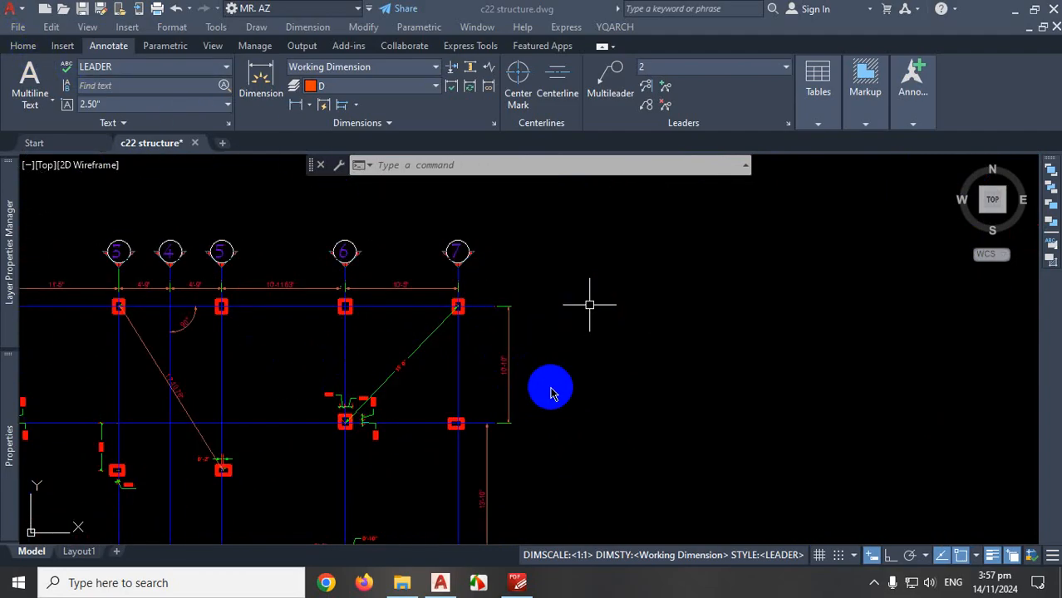
# - Modify the Working Dimension style to use Architectural tick for its first and second arrowheads, and set the style current
pyautogui.click(622, 388)
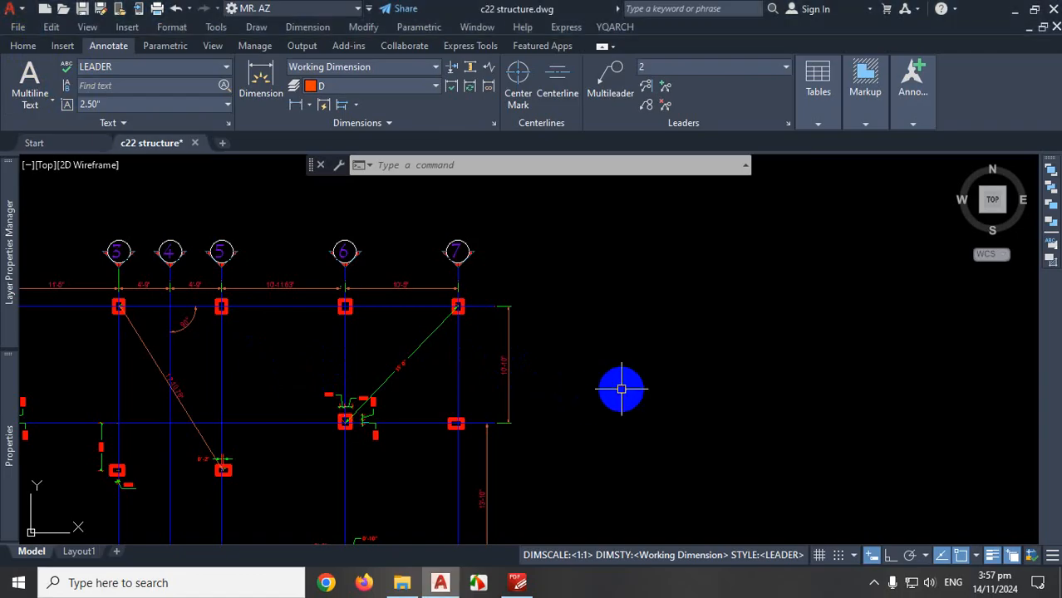
pyautogui.write('d')
pyautogui.press('Return')
pyautogui.click(689, 257)
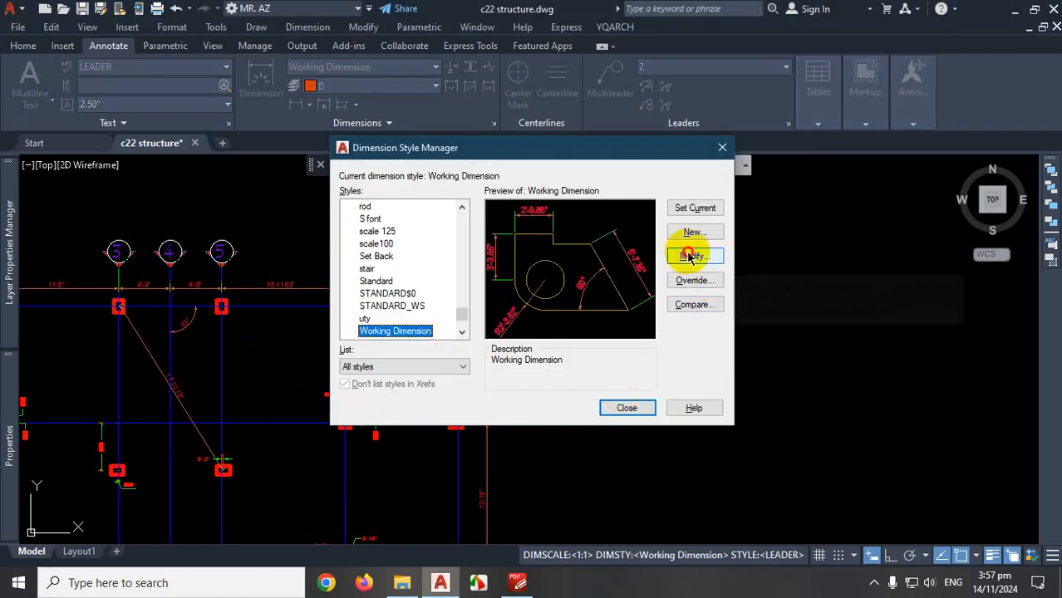
pyautogui.click(585, 101)
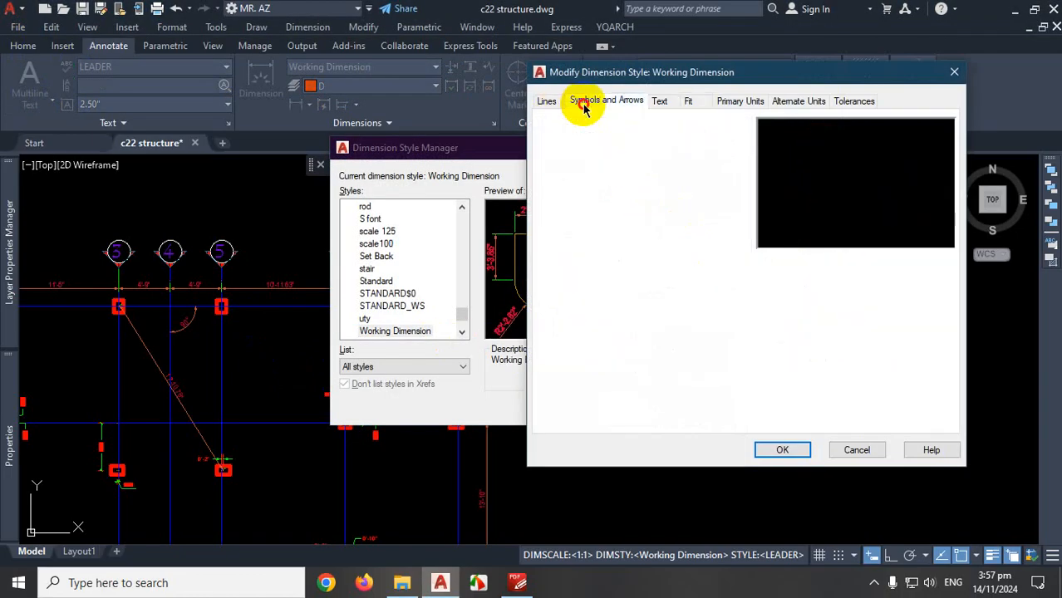
pyautogui.click(628, 150)
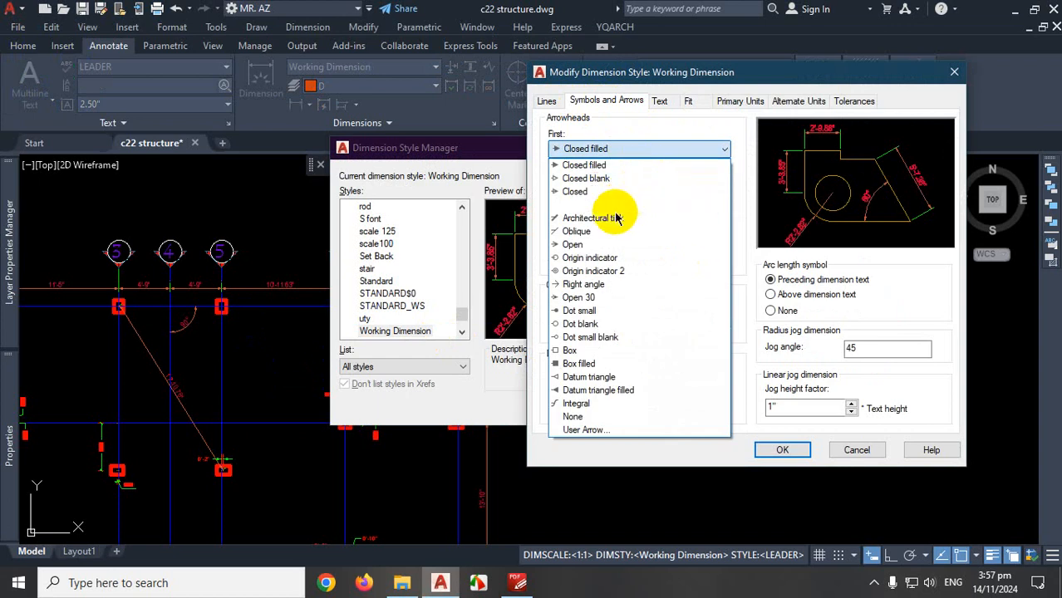
pyautogui.click(621, 208)
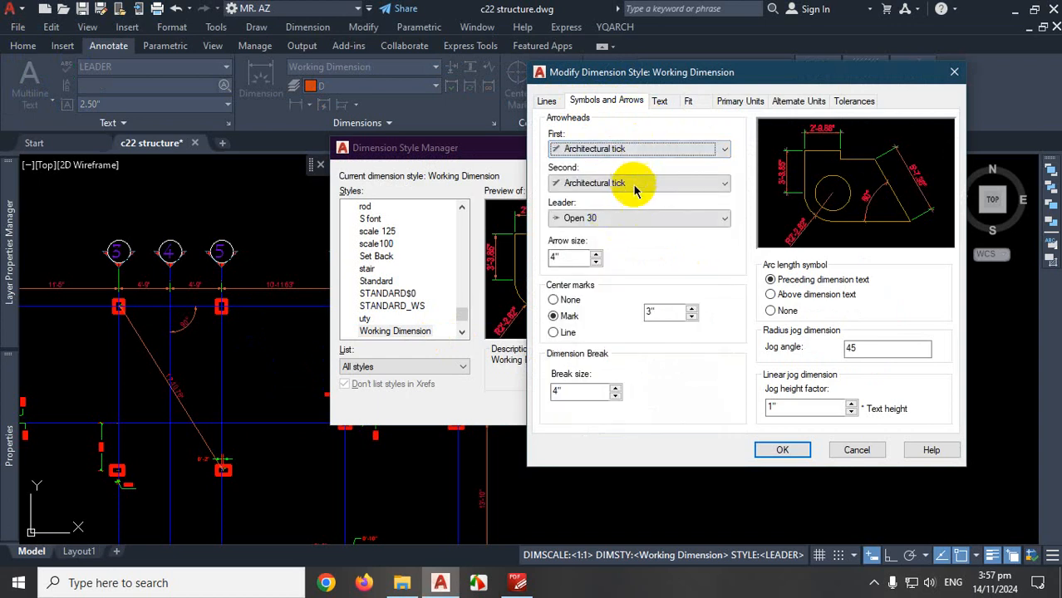
pyautogui.click(784, 455)
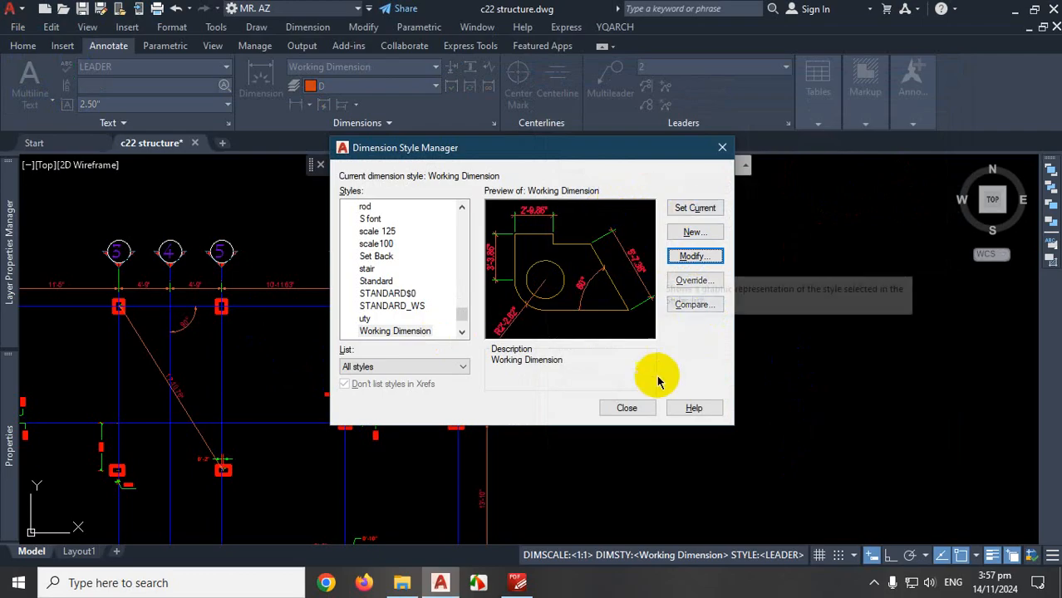
pyautogui.click(690, 208)
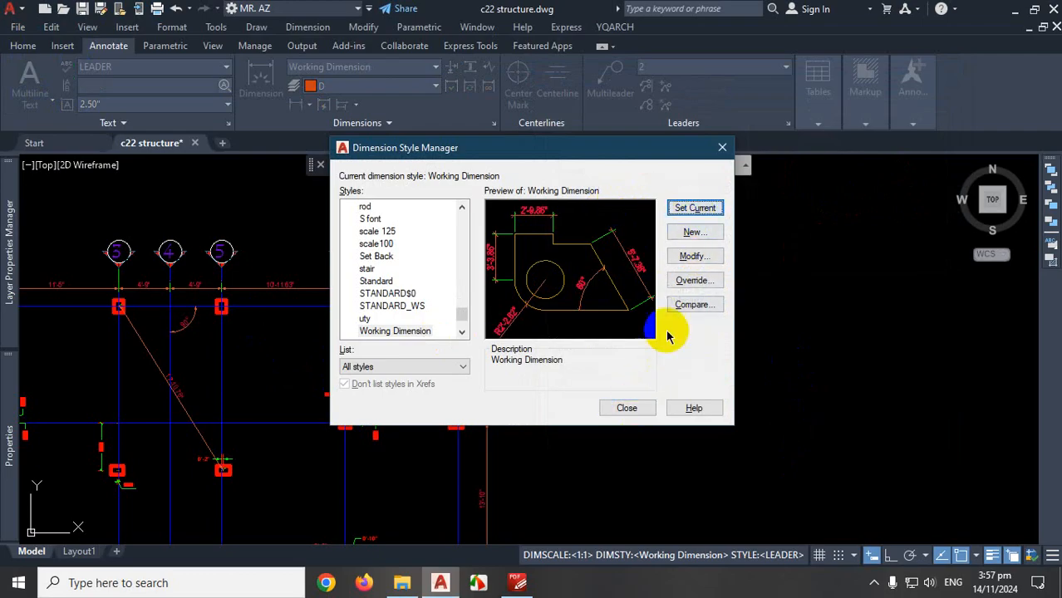
pyautogui.click(626, 408)
# - Draw a circle with a radius of about 1'-11" in the empty area to the right of the column plan, beyond grid 7
pyautogui.scroll(-2, 576, 314)
pyautogui.scroll(5, 349, 295)
pyautogui.scroll(3, 320, 283)
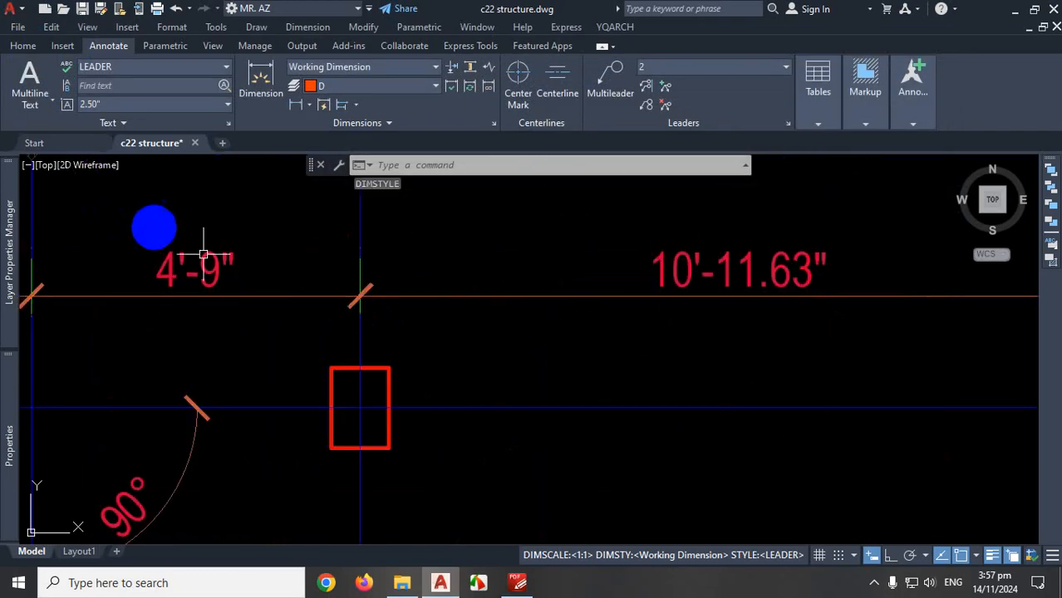
pyautogui.scroll(-5, 395, 353)
pyautogui.scroll(-4, 417, 367)
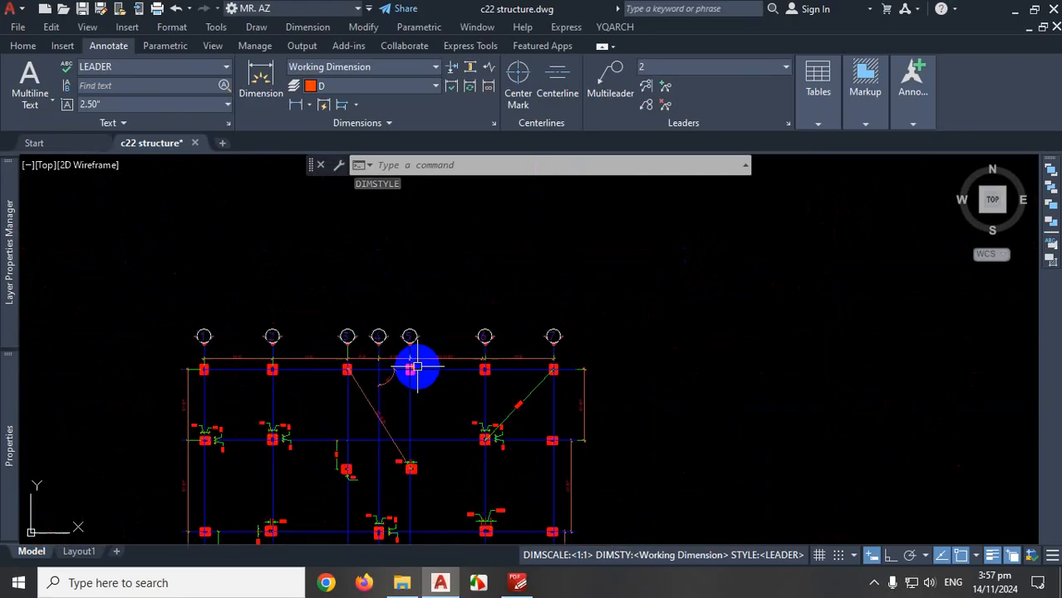
pyautogui.scroll(4, 507, 379)
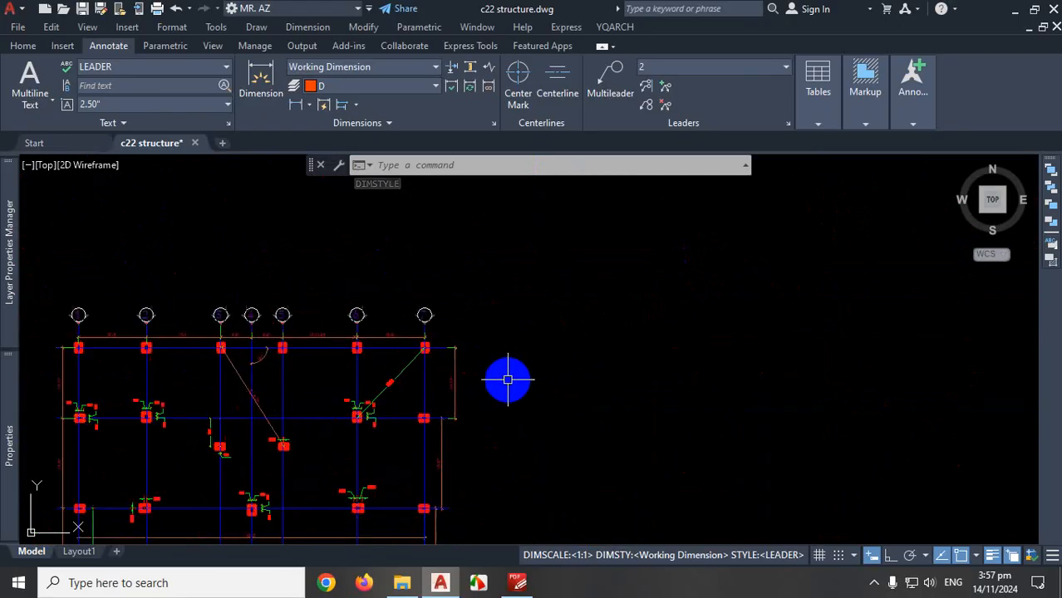
pyautogui.click(22, 45)
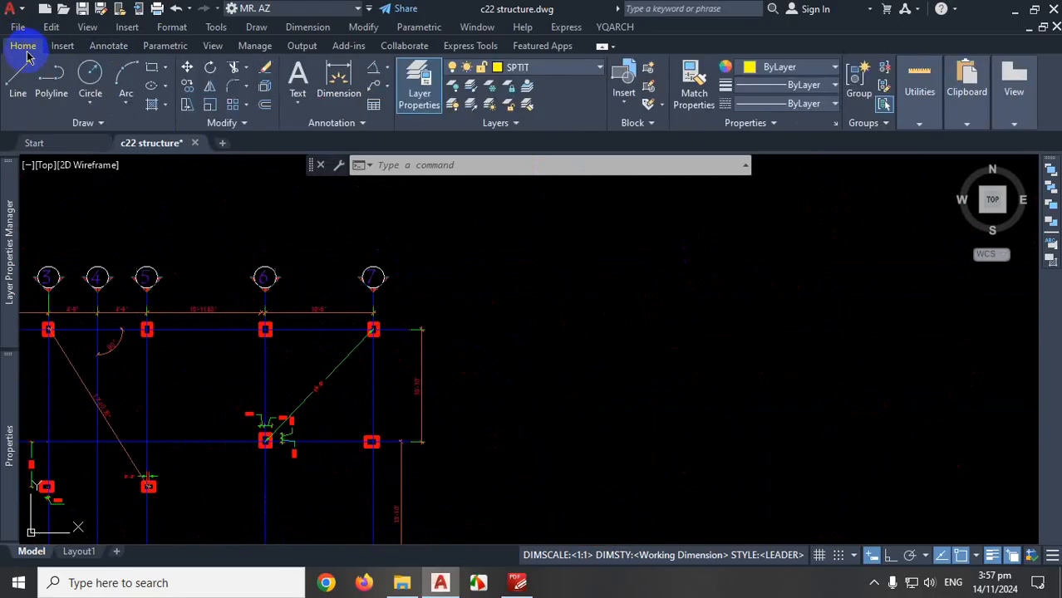
pyautogui.click(94, 79)
pyautogui.scroll(3, 499, 391)
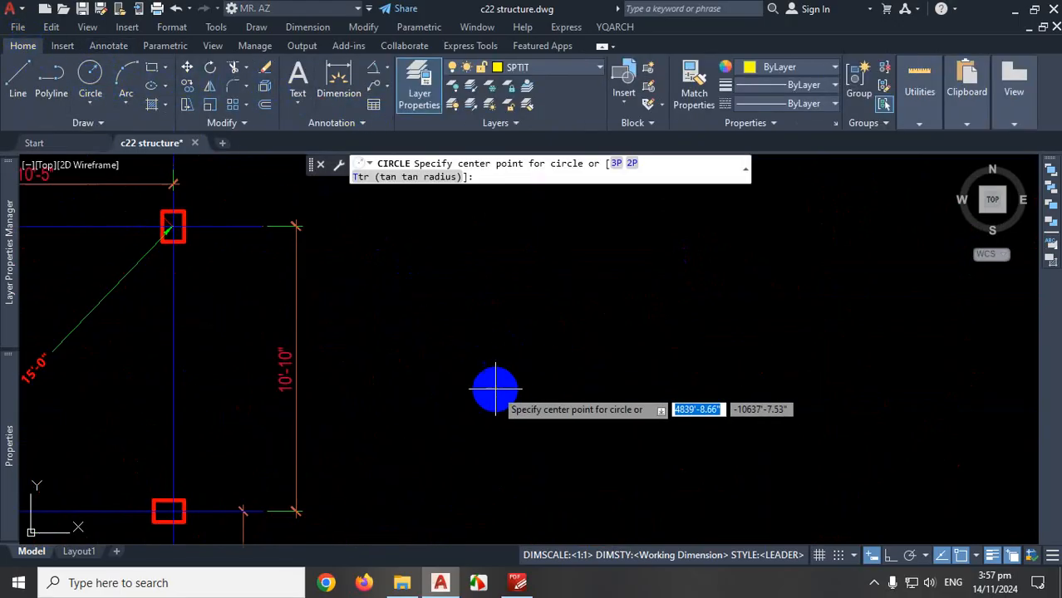
pyautogui.click(468, 291)
pyautogui.click(511, 315)
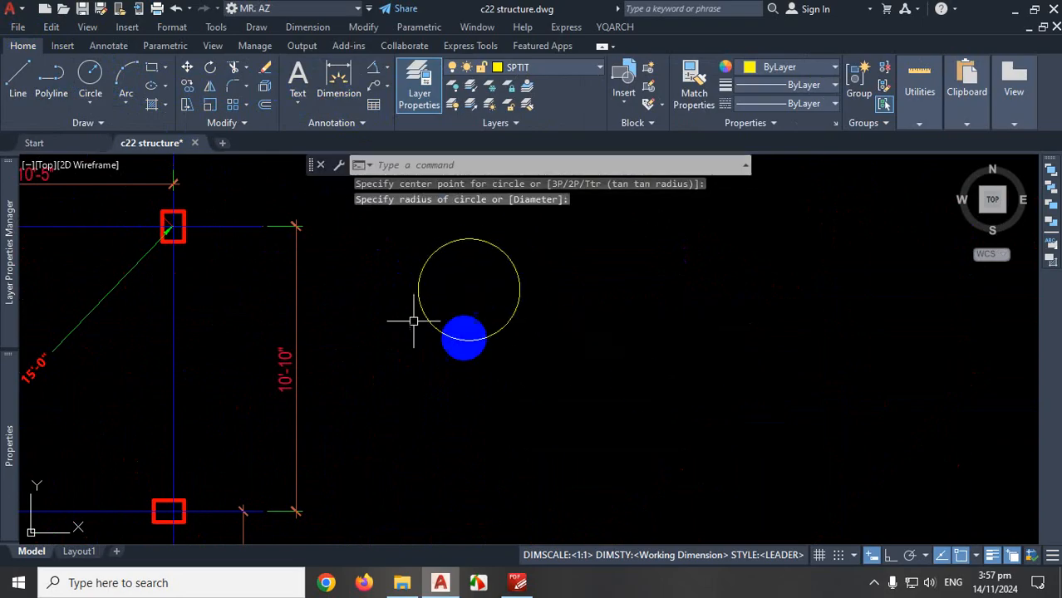
# - Draw a second, slightly smaller circle directly below the first one
pyautogui.click(89, 82)
pyautogui.scroll(-4, 469, 374)
pyautogui.scroll(2, 455, 344)
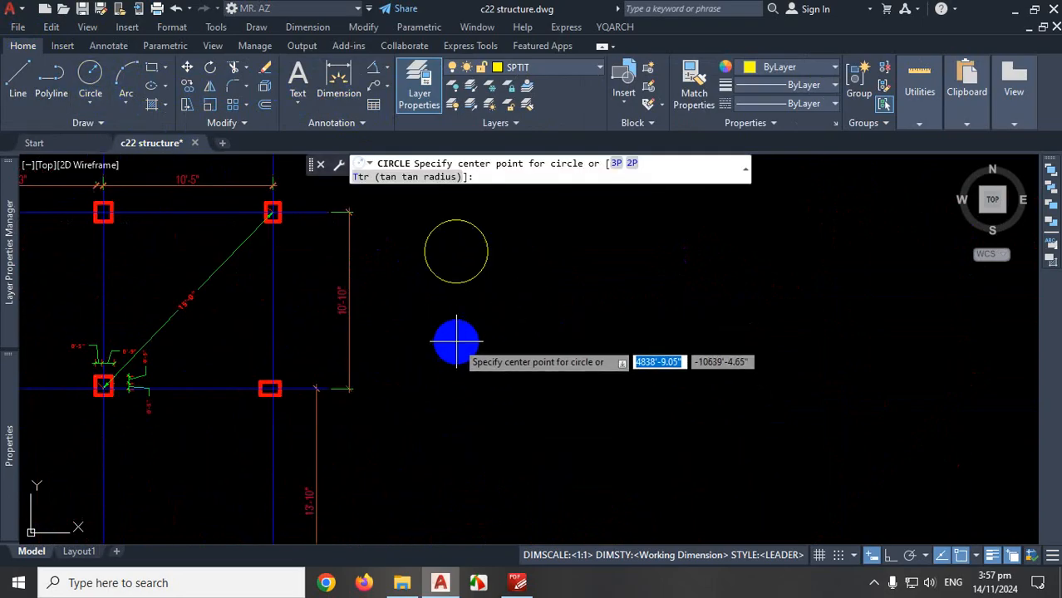
pyautogui.click(456, 342)
pyautogui.click(482, 356)
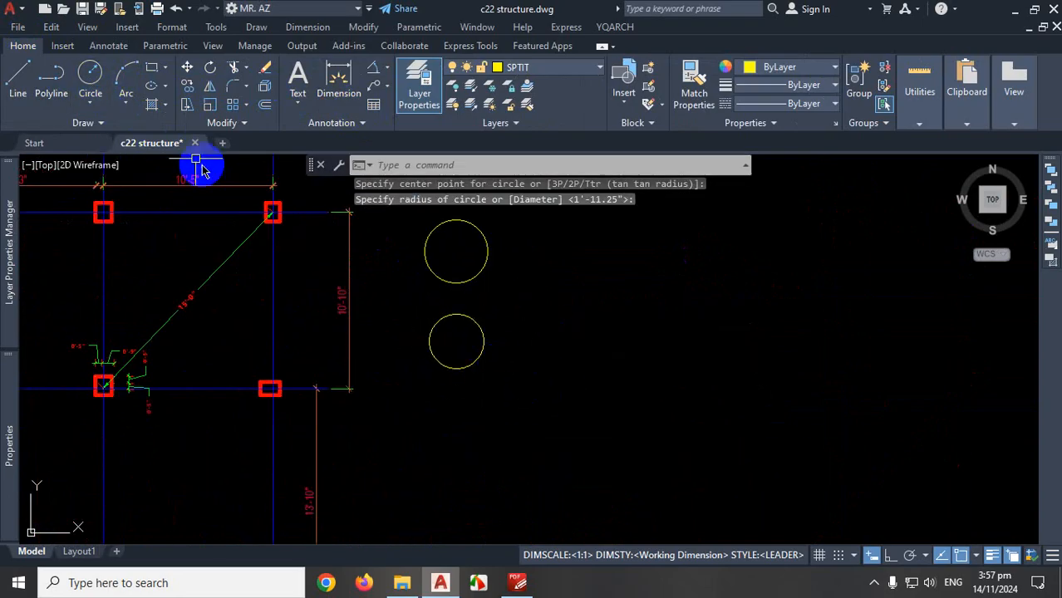
pyautogui.click(26, 80)
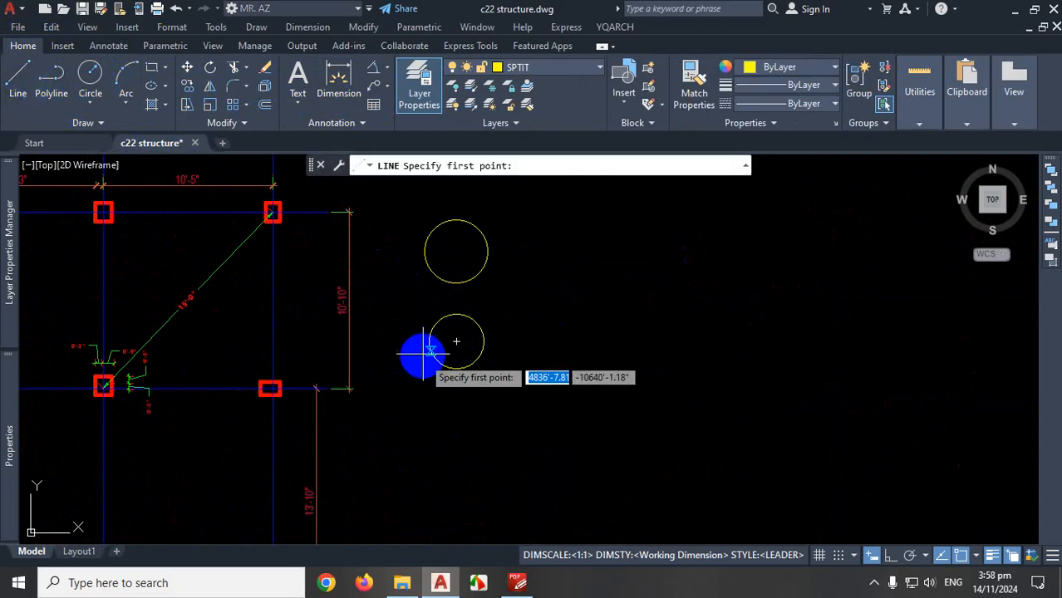
pyautogui.scroll(-2, 440, 374)
pyautogui.click(345, 359)
pyautogui.click(420, 358)
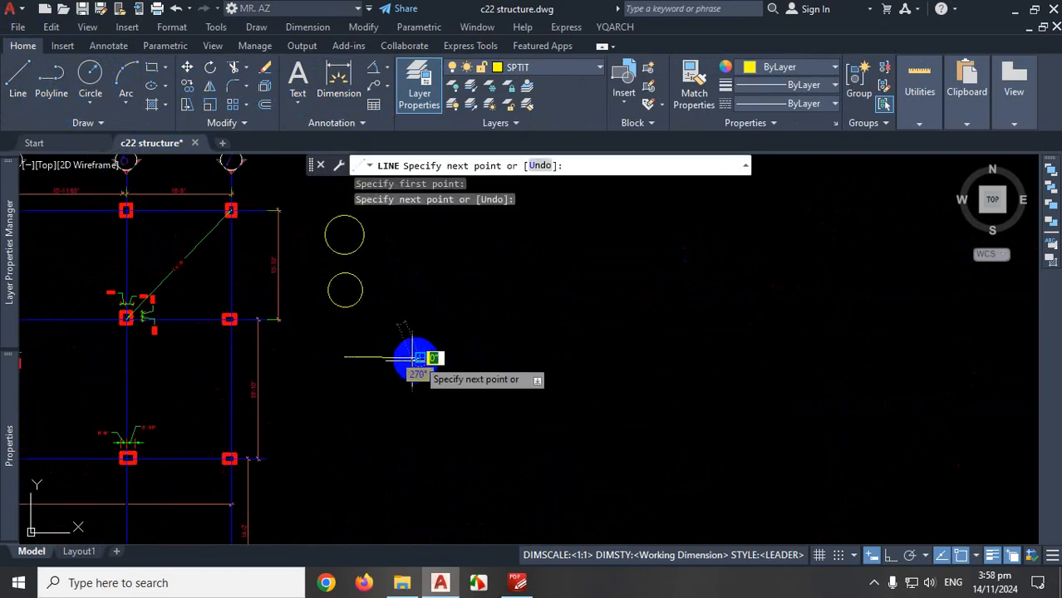
pyautogui.press('Escape')
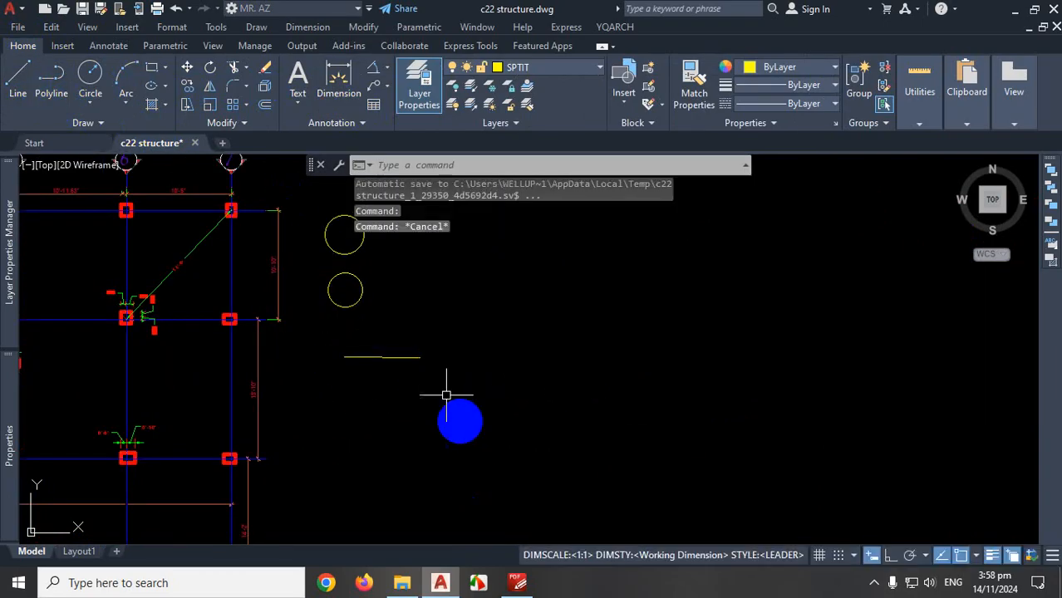
pyautogui.scroll(2, 441, 369)
pyautogui.click(434, 349)
pyautogui.click(375, 389)
pyautogui.press('Delete')
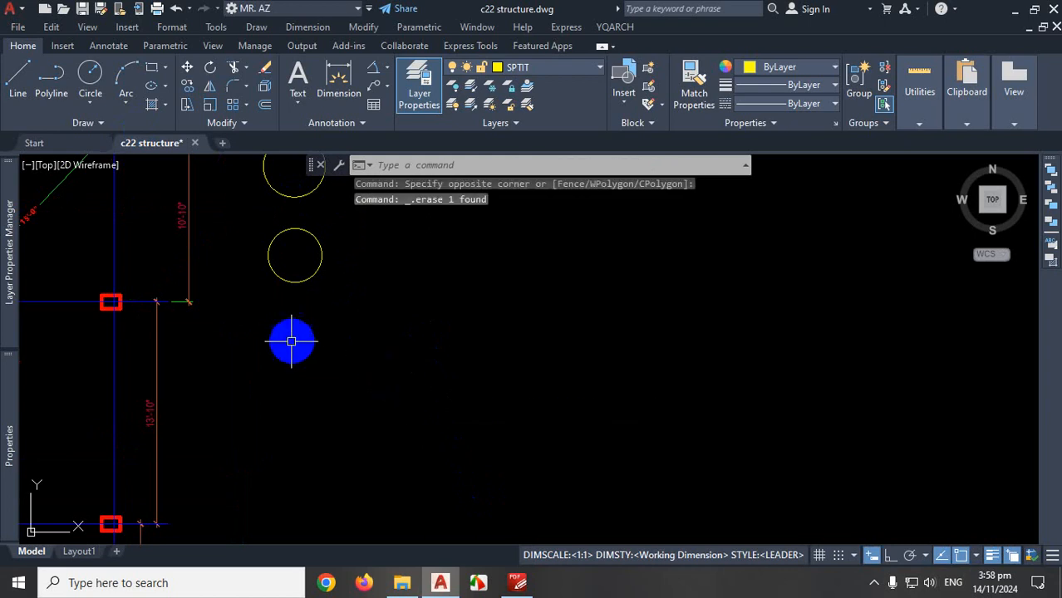
# - Draw a horizontal line about 6'-3" long below the two circles with Ortho turned on
pyautogui.click(23, 90)
pyautogui.click(271, 347)
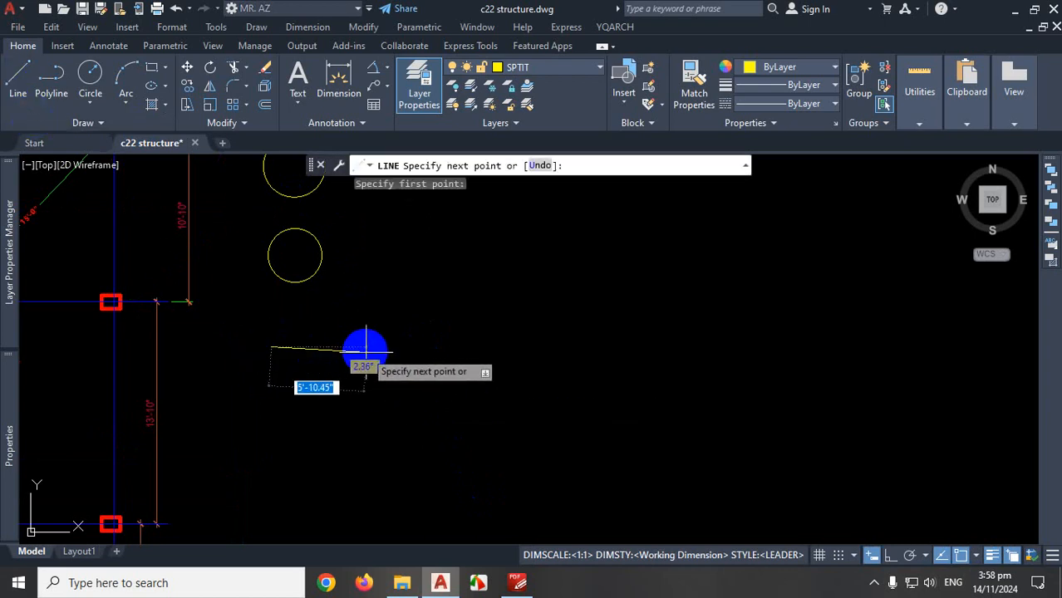
pyautogui.click(890, 556)
pyautogui.click(368, 372)
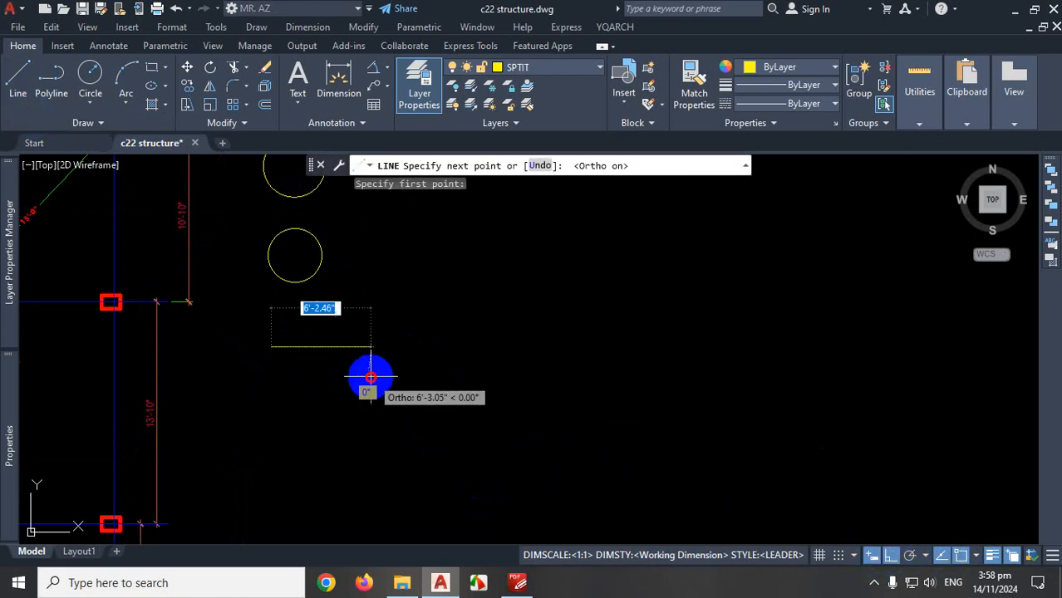
pyautogui.rightClick(281, 379)
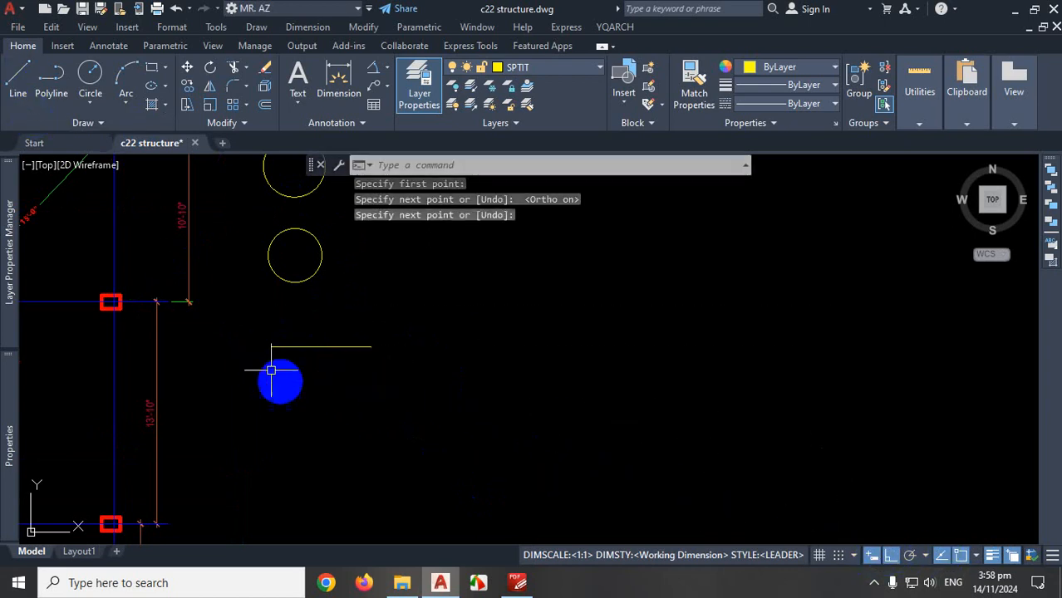
# - Turn Ortho off and draw a line sloping up and right from the horizontal line's left end to form an acute angle
pyautogui.click(21, 83)
pyautogui.click(272, 347)
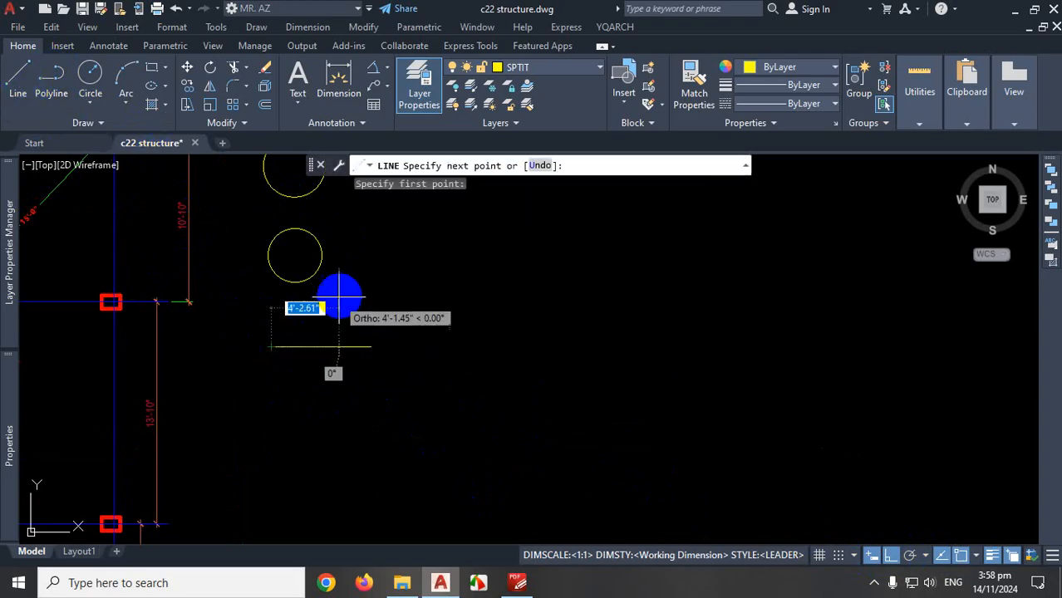
pyautogui.click(890, 555)
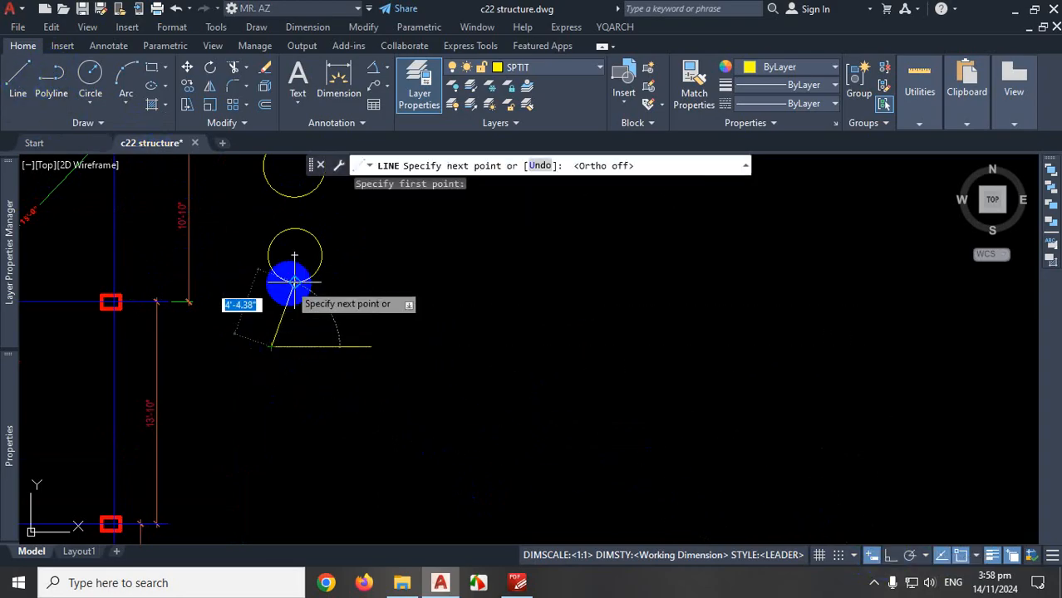
pyautogui.scroll(3, 294, 283)
pyautogui.scroll(-2, 274, 249)
pyautogui.click(308, 266)
pyautogui.scroll(-1, 442, 325)
pyautogui.rightClick(443, 324)
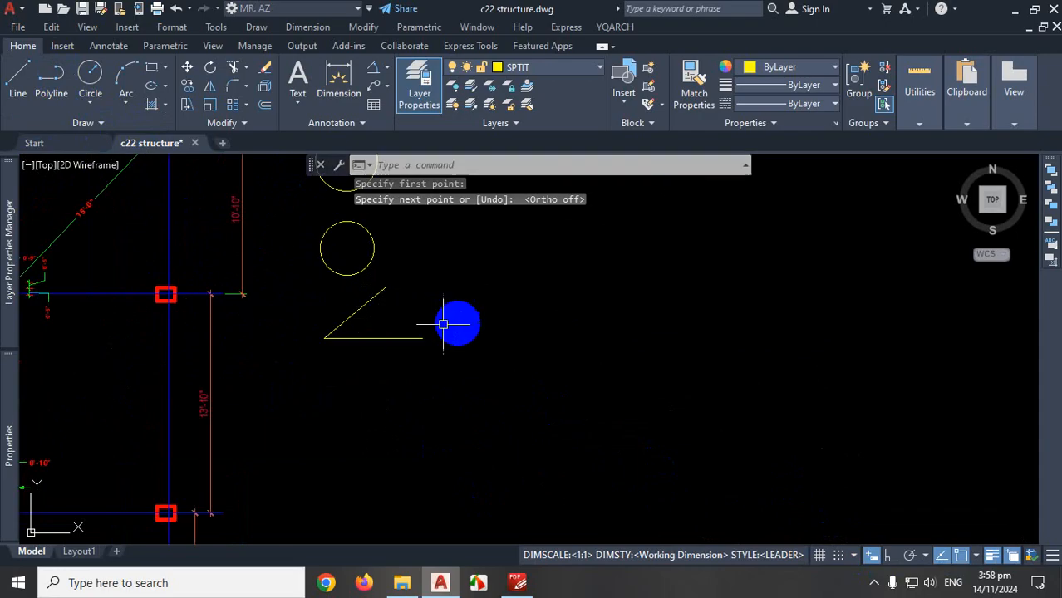
pyautogui.press('Escape')
# - Add a radius dimension to the upper circle, placing its text outside the circle up and to the right
pyautogui.scroll(-3, 432, 344)
pyautogui.scroll(5, 367, 384)
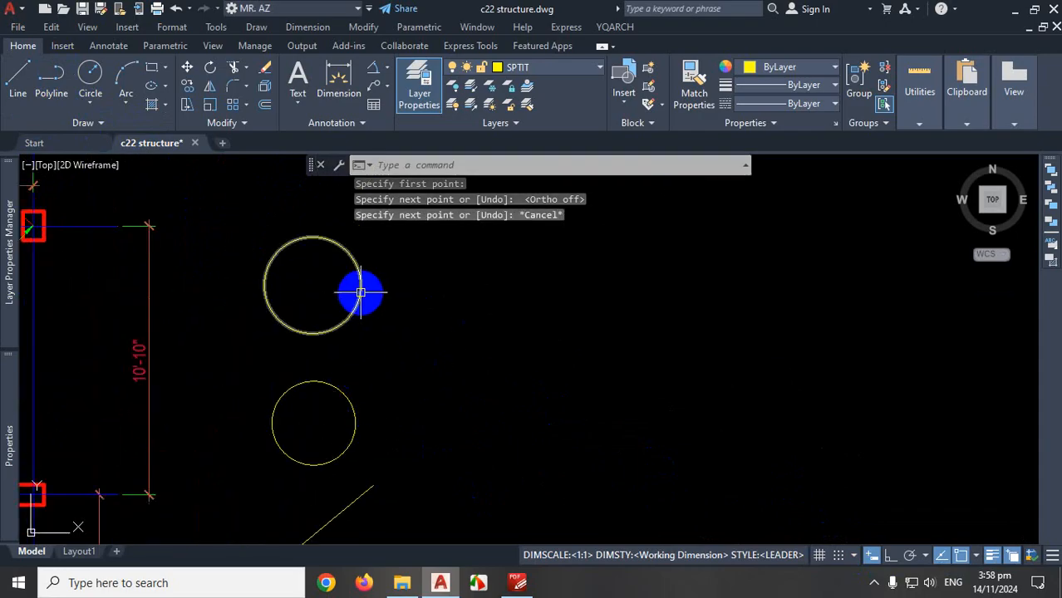
pyautogui.scroll(-2, 405, 368)
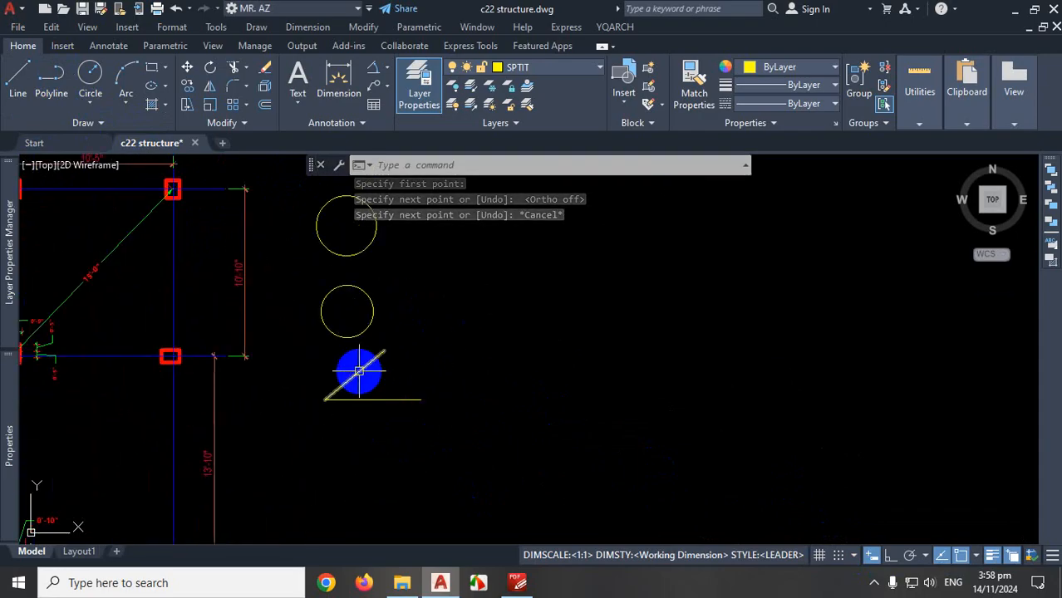
pyautogui.scroll(-3, 359, 374)
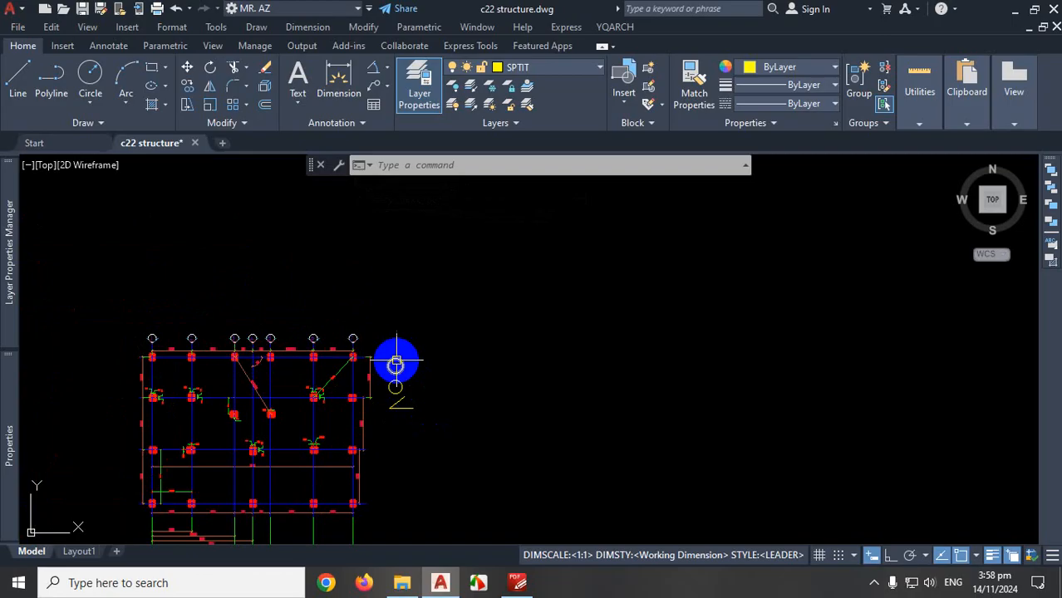
pyautogui.scroll(2, 395, 364)
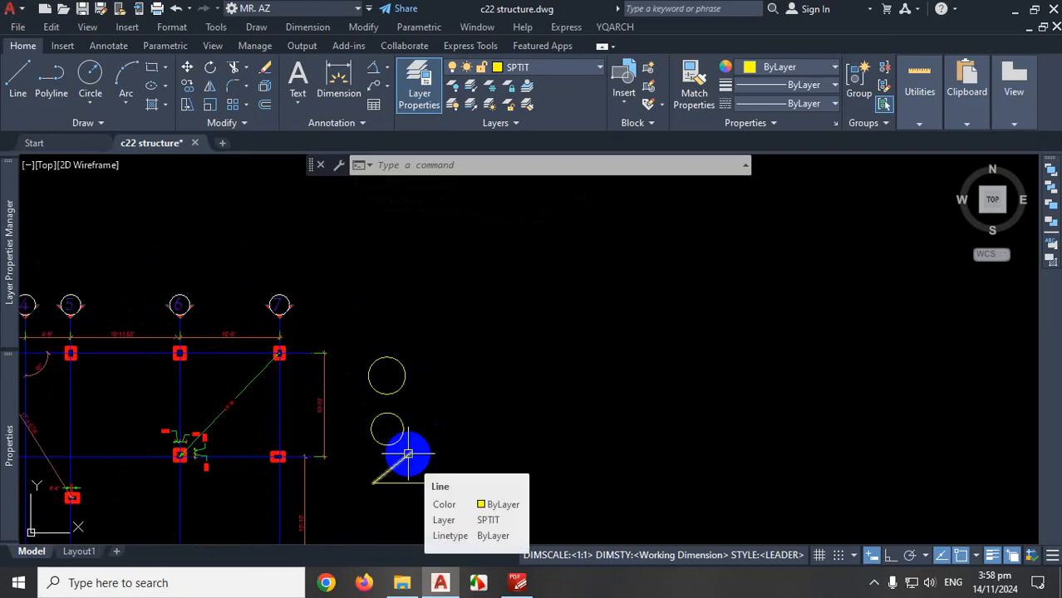
pyautogui.click(388, 75)
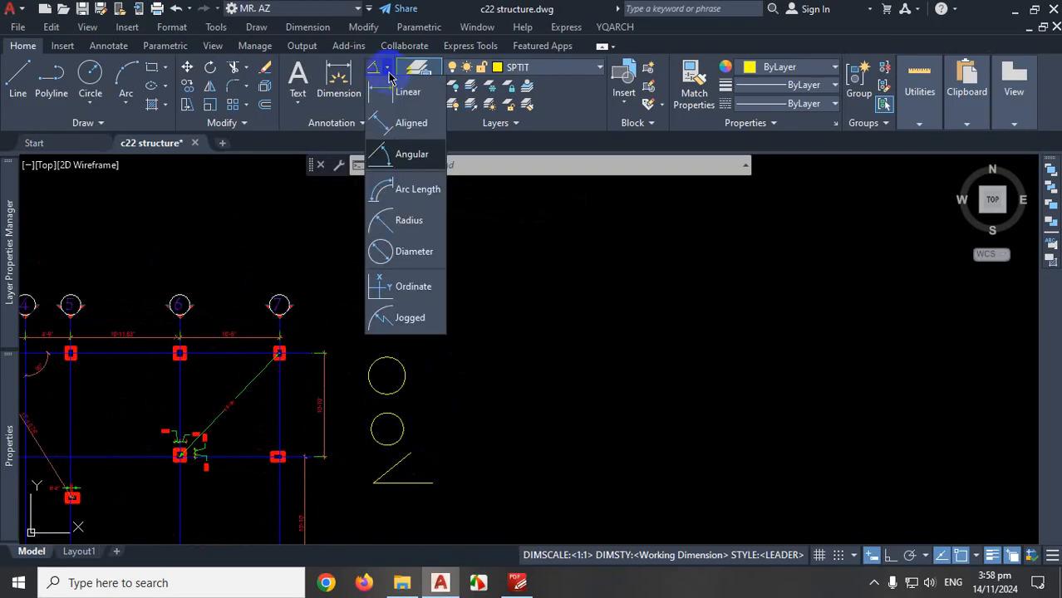
pyautogui.click(409, 222)
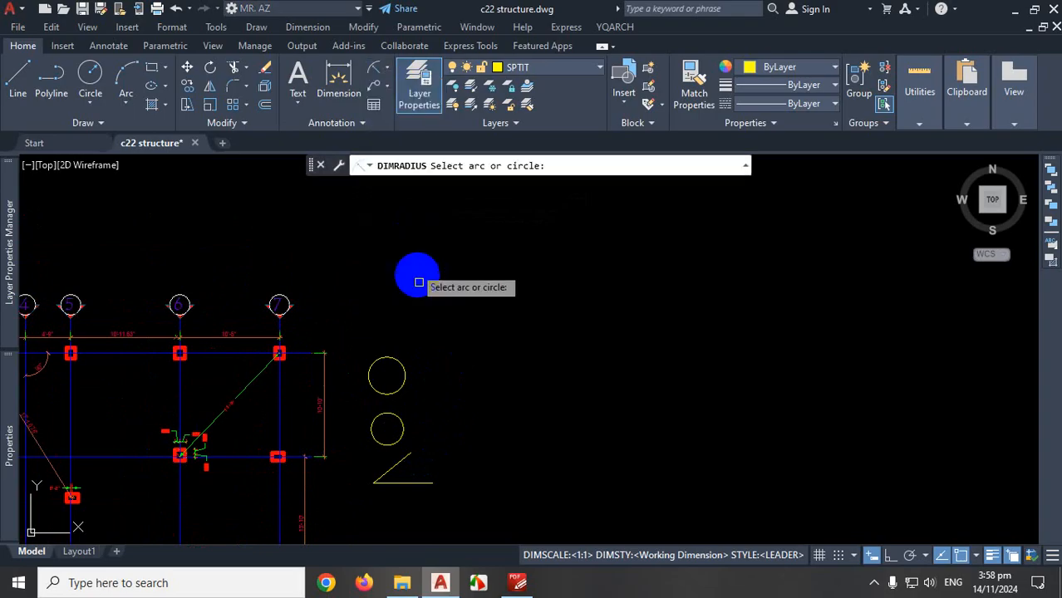
pyautogui.scroll(4, 393, 410)
pyautogui.click(400, 292)
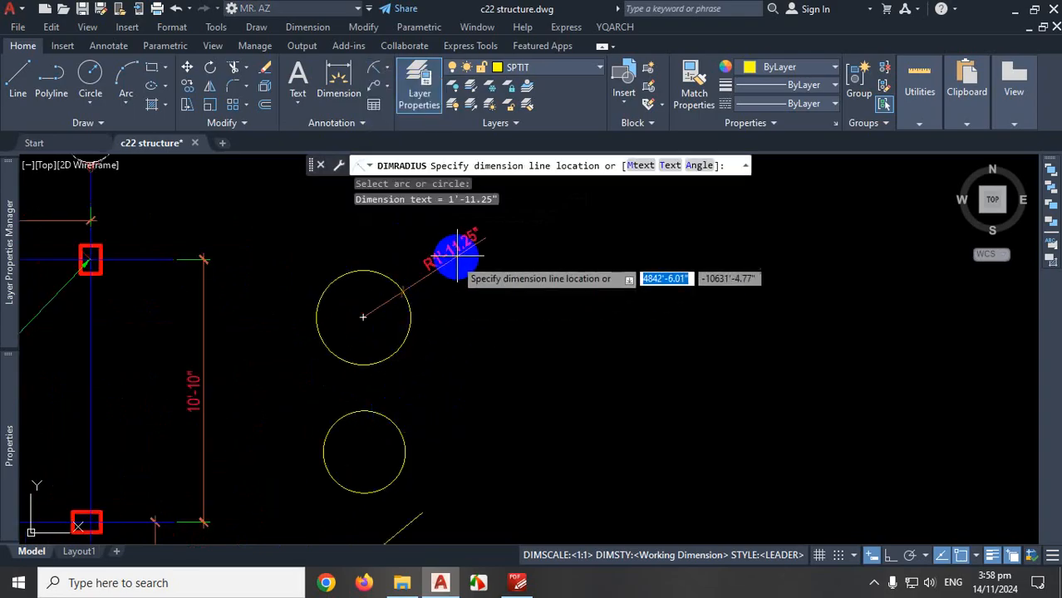
pyautogui.click(482, 230)
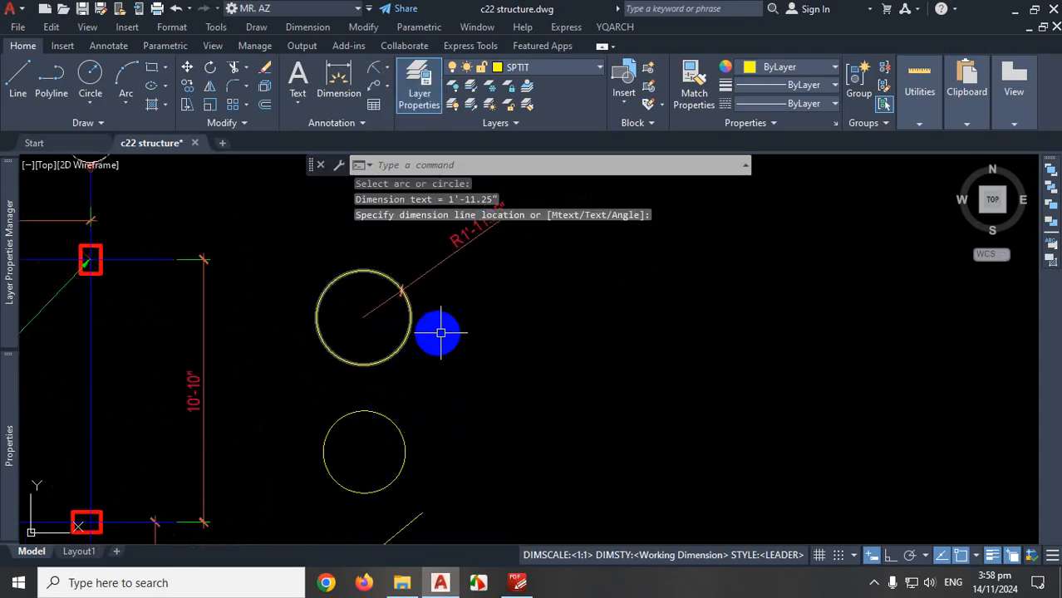
# - Add a diameter dimension to the lower circle, placing its text outside the circle up and to the right
pyautogui.click(387, 71)
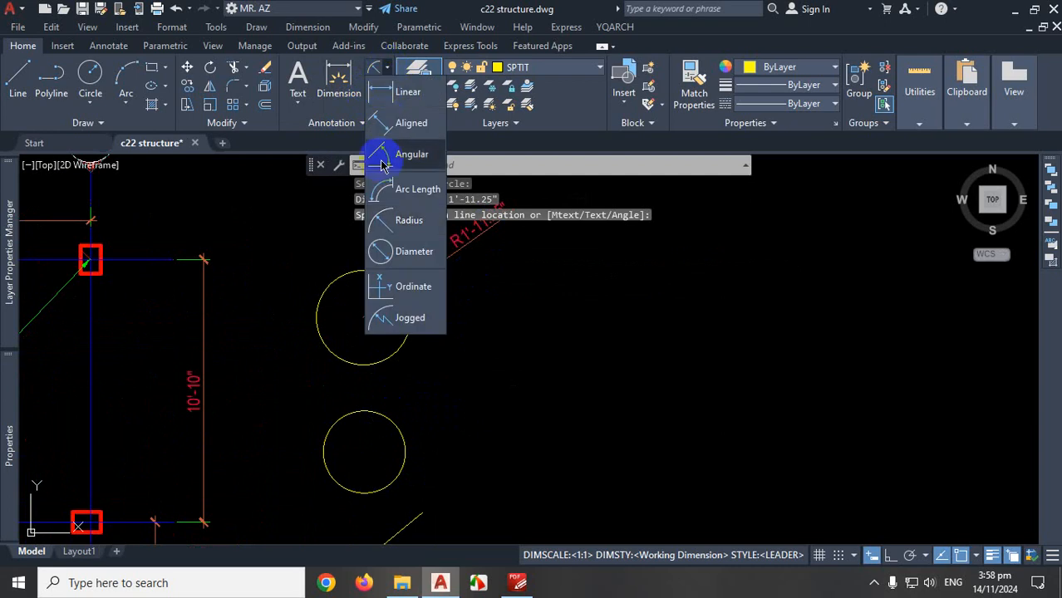
pyautogui.click(389, 248)
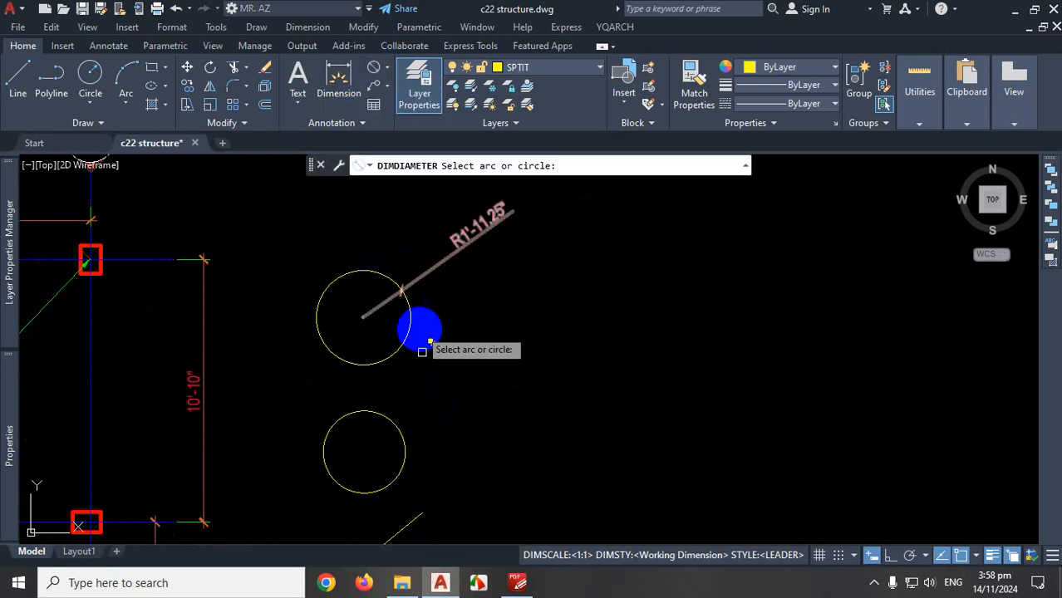
pyautogui.click(397, 437)
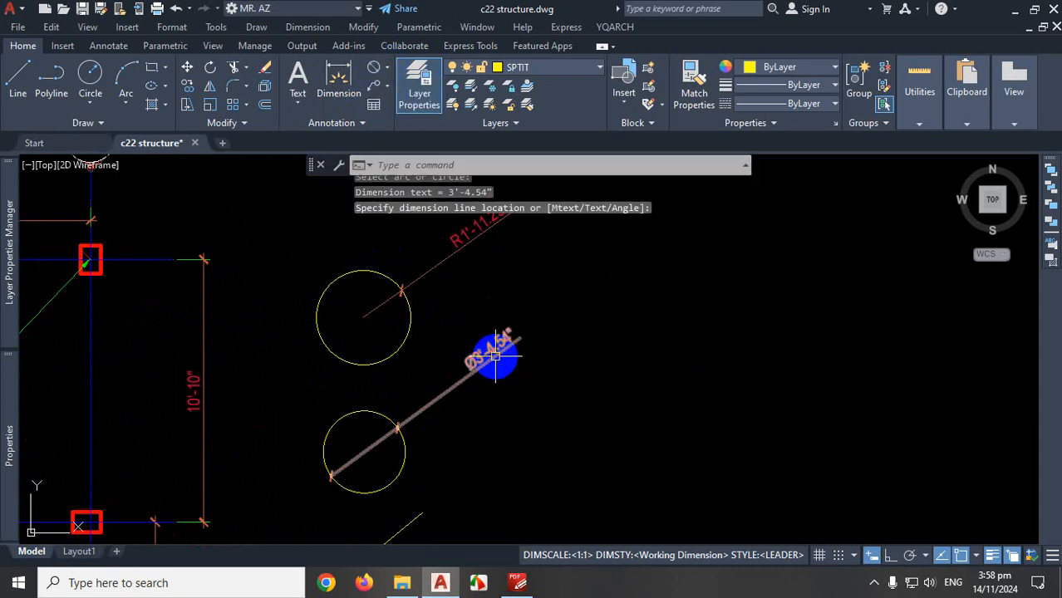
# - Add an angular dimension between the horizontal line and the sloping line, with the dimension arc inside the acute angle
pyautogui.scroll(-3, 496, 356)
pyautogui.scroll(3, 443, 422)
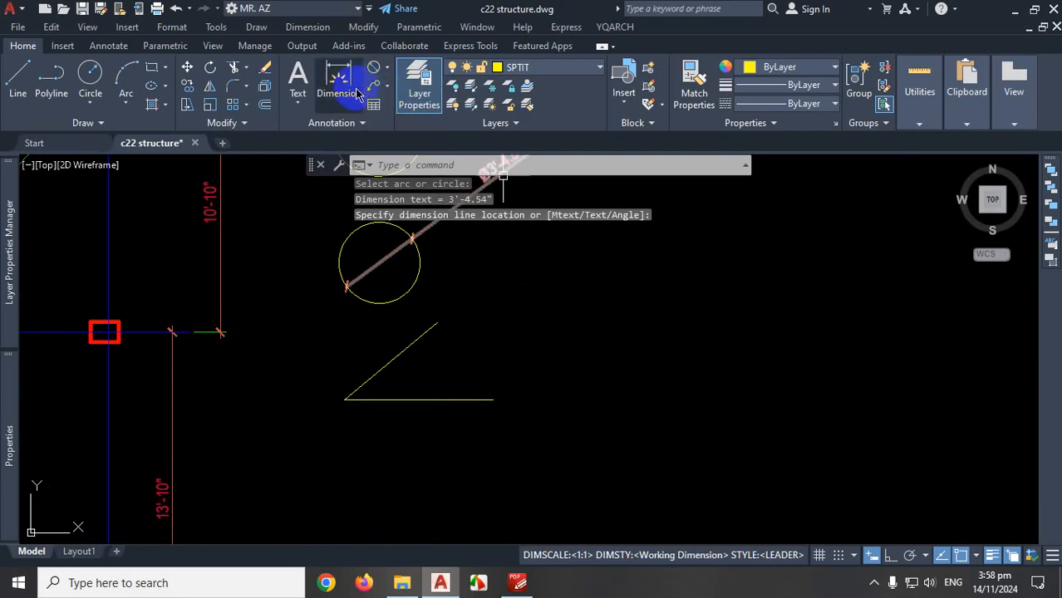
pyautogui.click(387, 71)
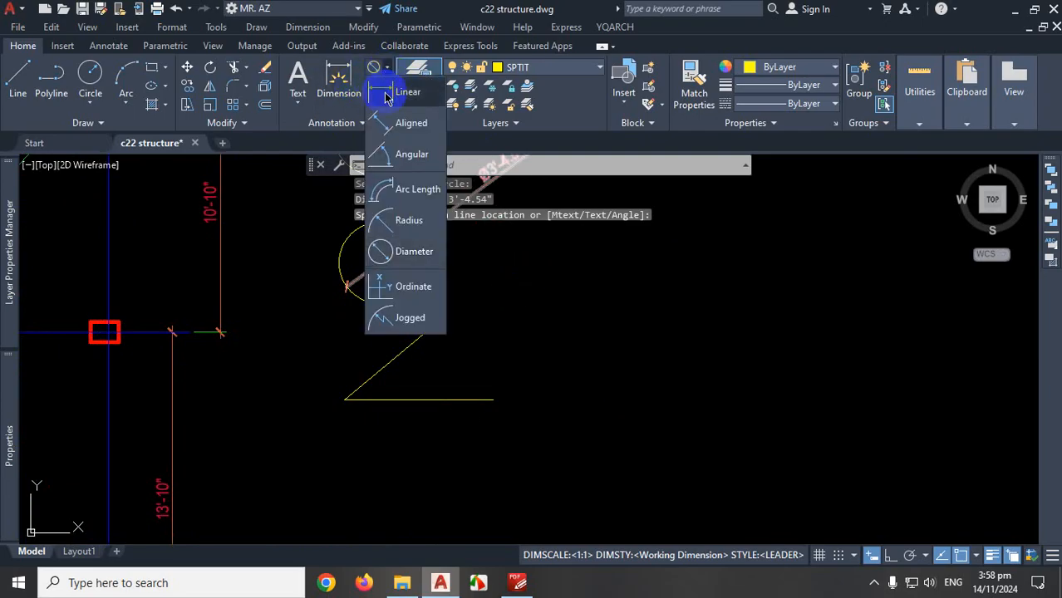
pyautogui.click(384, 152)
pyautogui.scroll(3, 371, 382)
pyautogui.click(397, 392)
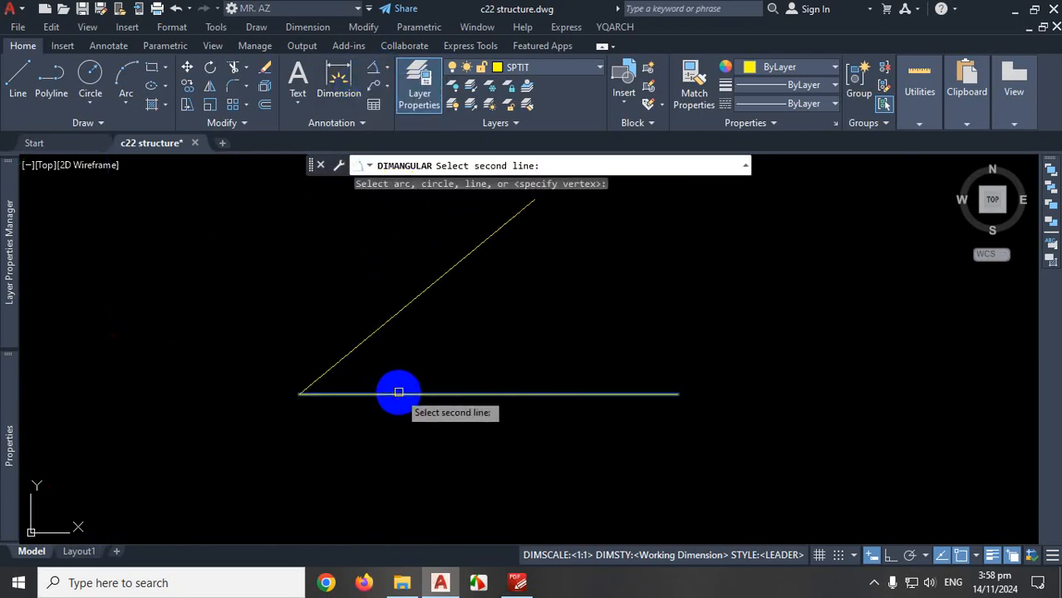
pyautogui.click(387, 322)
pyautogui.click(458, 339)
pyautogui.scroll(-4, 482, 408)
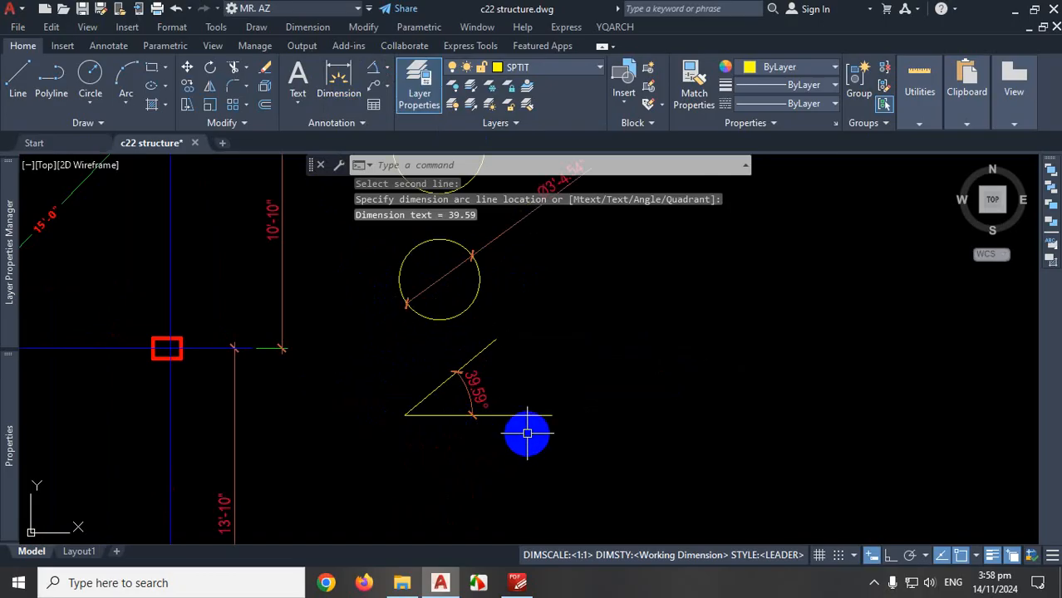
pyautogui.press('Escape')
# - Compare the arrowhead on the upper circle's radius dimension with those on the linear dimensions near grid 7
pyautogui.scroll(-2, 497, 436)
pyautogui.scroll(3, 533, 304)
pyautogui.scroll(5, 479, 353)
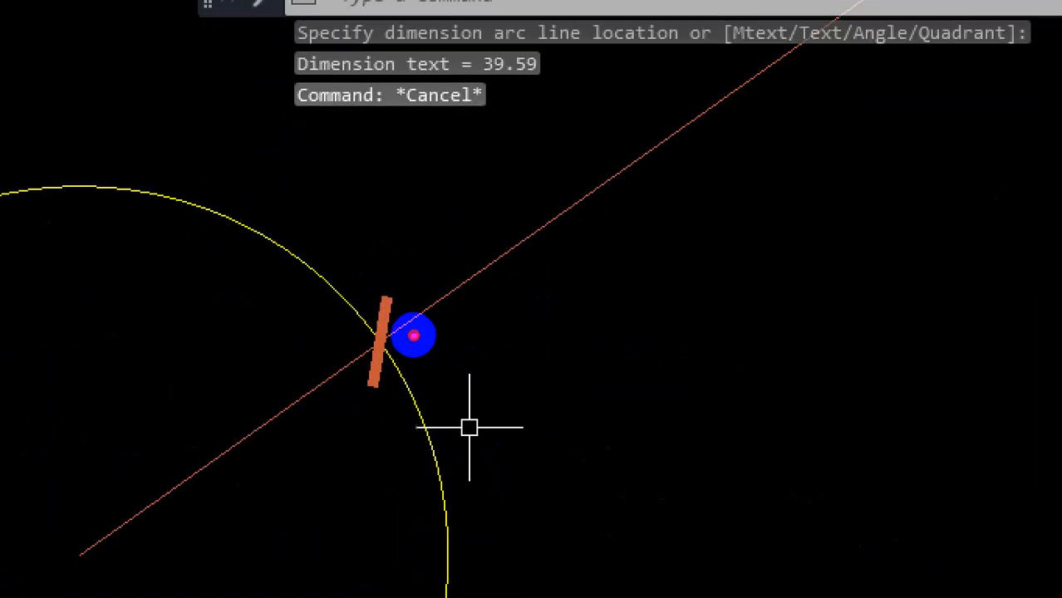
pyautogui.moveTo(408, 282)
pyautogui.mouseDown()
pyautogui.moveTo(365, 324)
pyautogui.moveTo(437, 306)
pyautogui.moveTo(404, 283)
pyautogui.mouseUp()
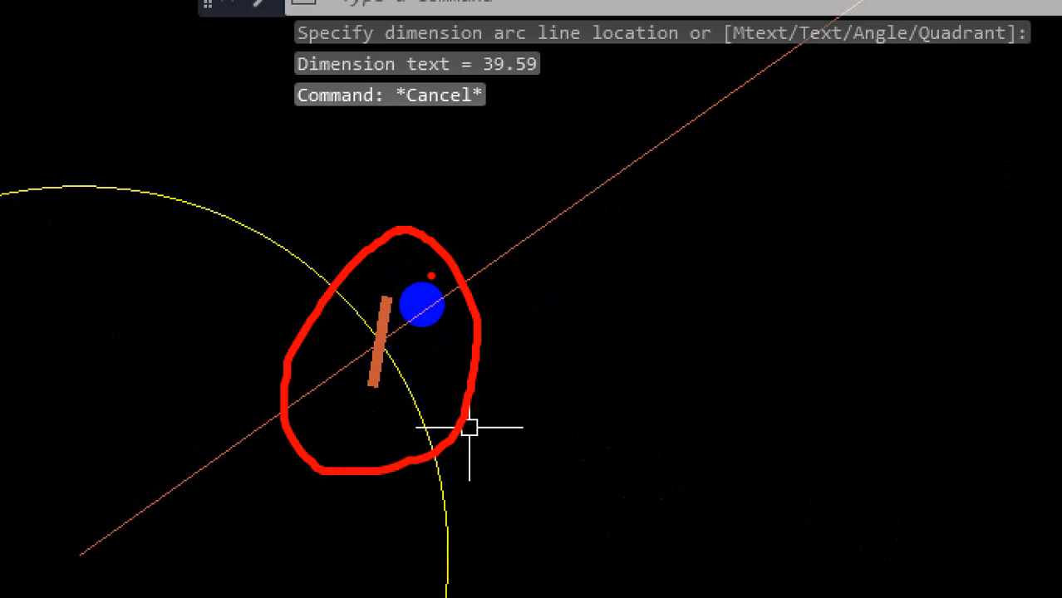
pyautogui.press('Escape')
pyautogui.scroll(-7, 519, 295)
pyautogui.scroll(4, 351, 278)
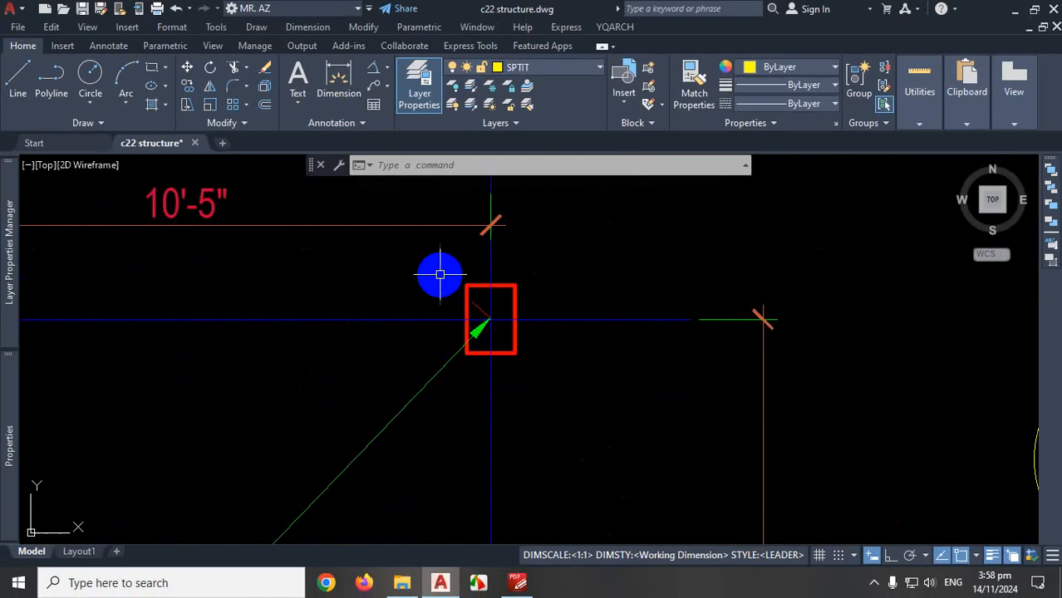
pyautogui.scroll(3, 440, 274)
pyautogui.scroll(-4, 403, 254)
pyautogui.scroll(1, 333, 270)
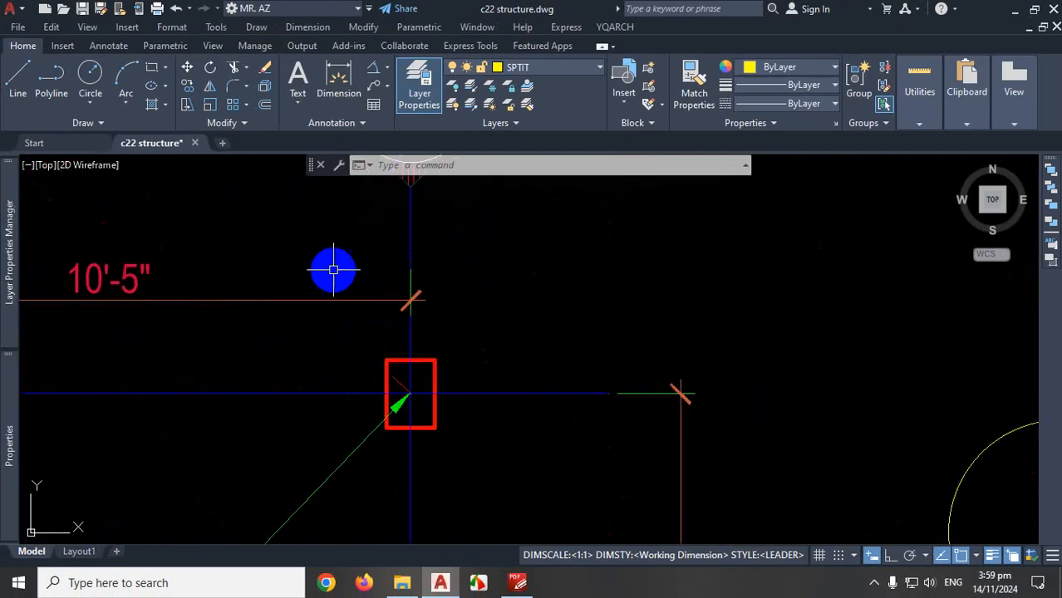
pyautogui.scroll(-4, 330, 277)
pyautogui.scroll(4, 541, 375)
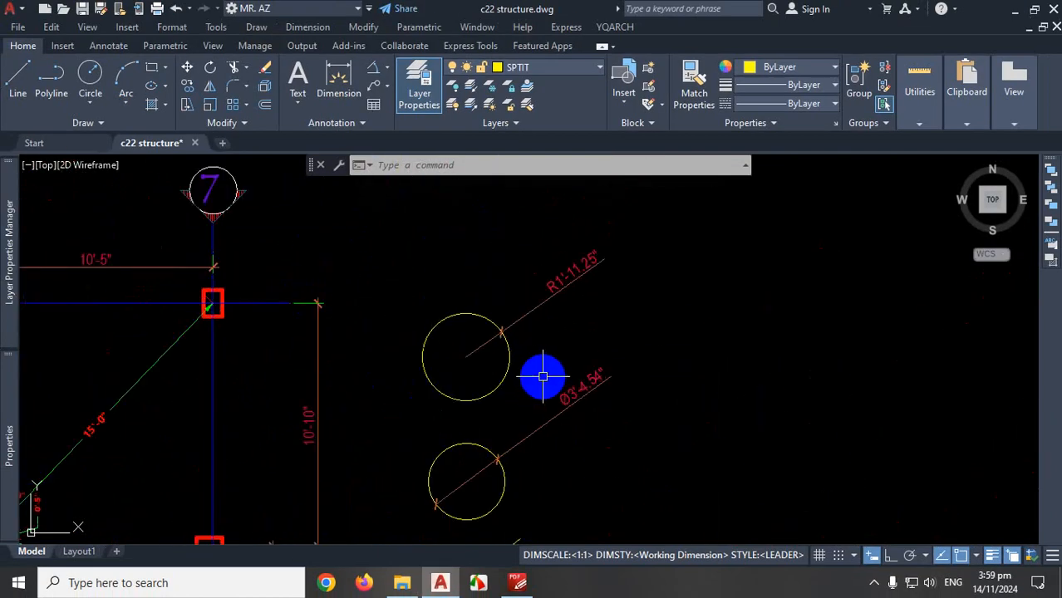
pyautogui.scroll(2, 545, 342)
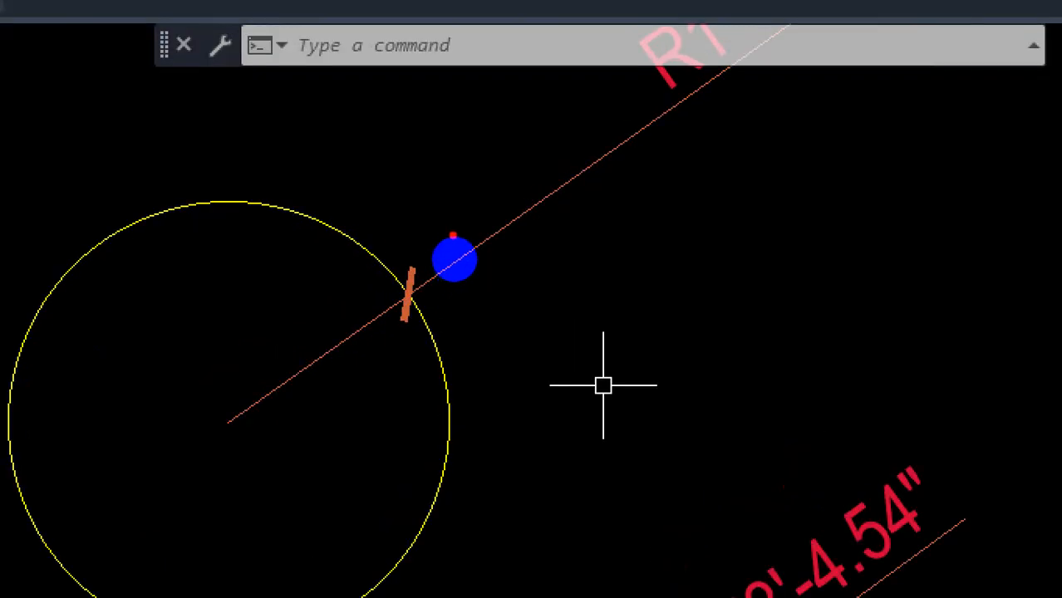
pyautogui.moveTo(435, 288); pyautogui.dragTo(479, 297)
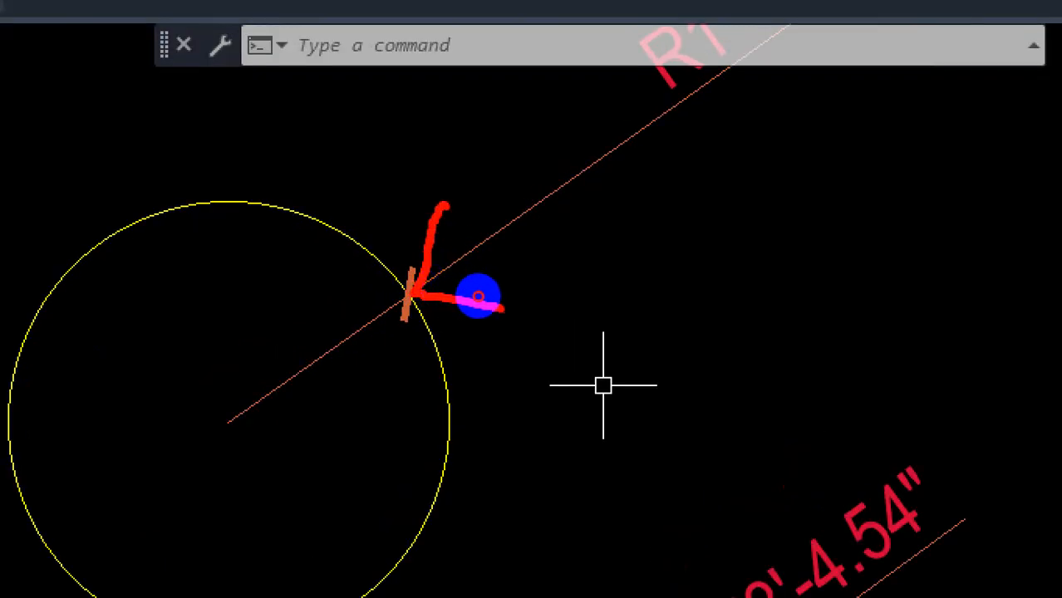
pyautogui.moveTo(456, 251); pyautogui.dragTo(449, 289)
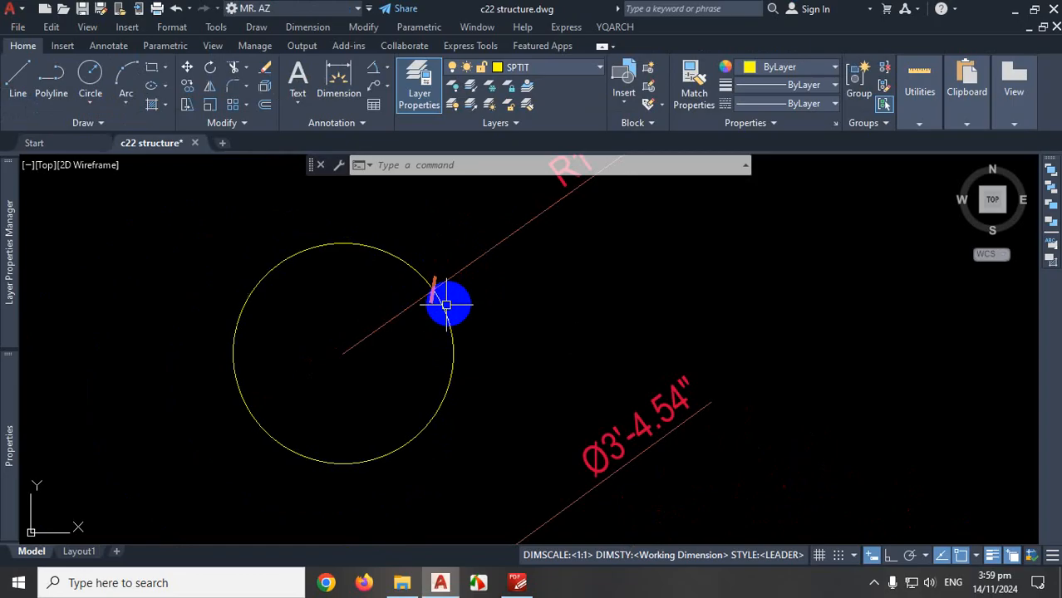
# - Set both arrowheads of the Working Dimension style to Closed filled and make the style current
pyautogui.scroll(-6, 714, 396)
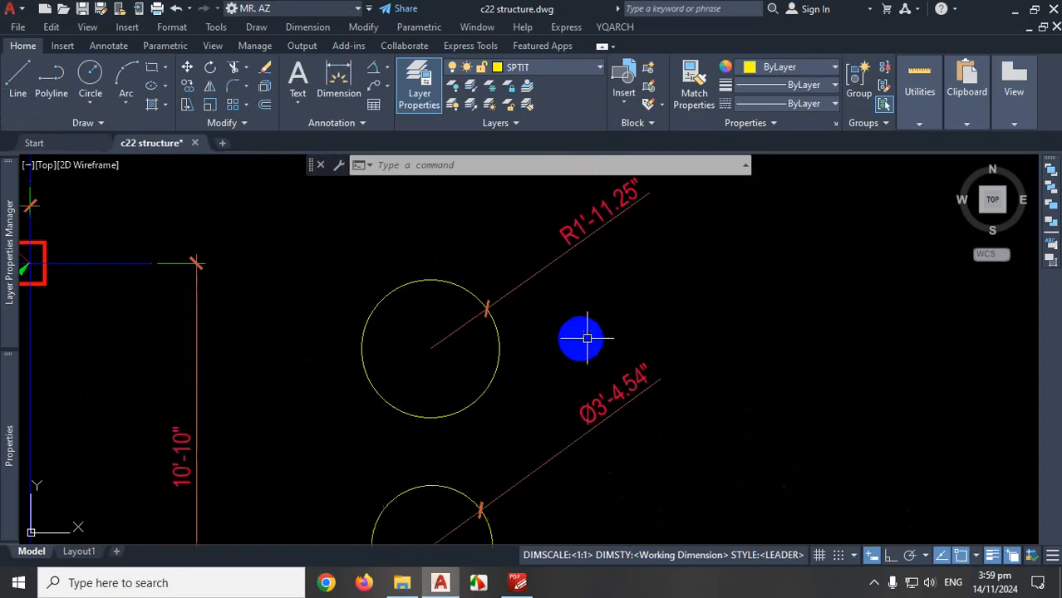
pyautogui.press('Return')
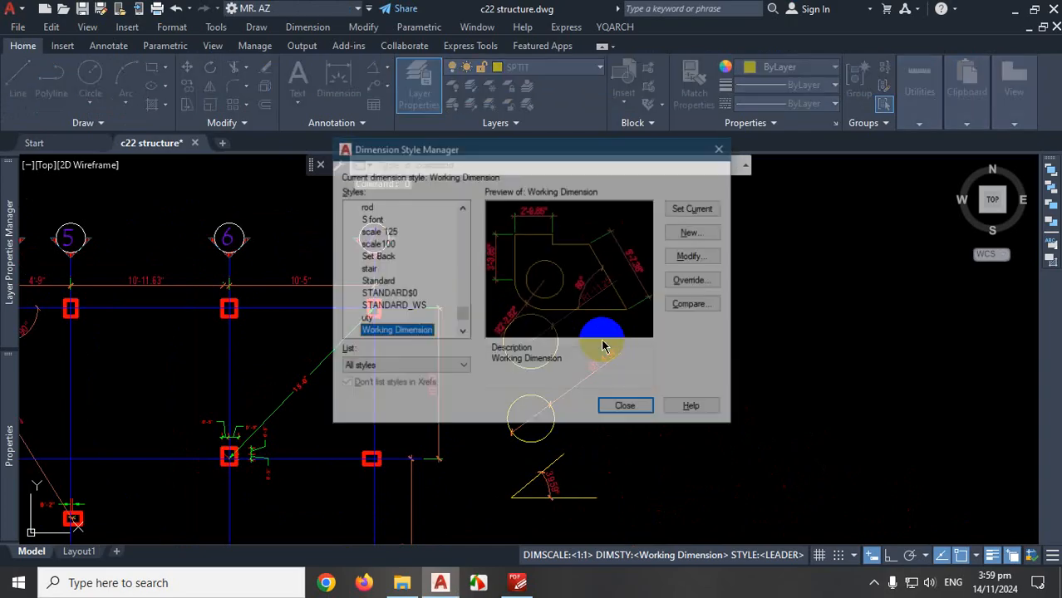
pyautogui.click(693, 257)
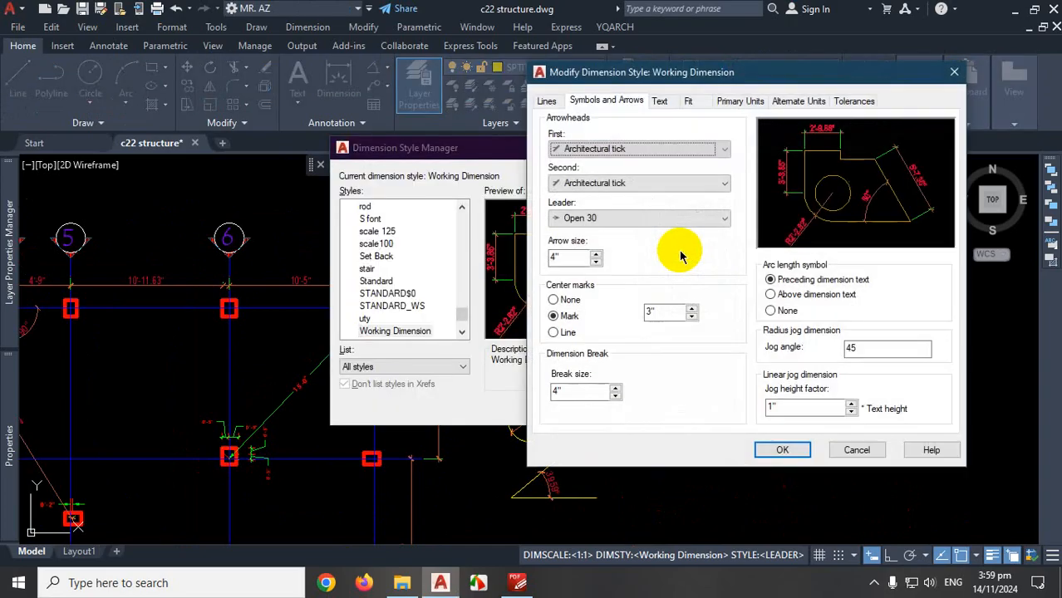
pyautogui.click(619, 148)
pyautogui.click(608, 165)
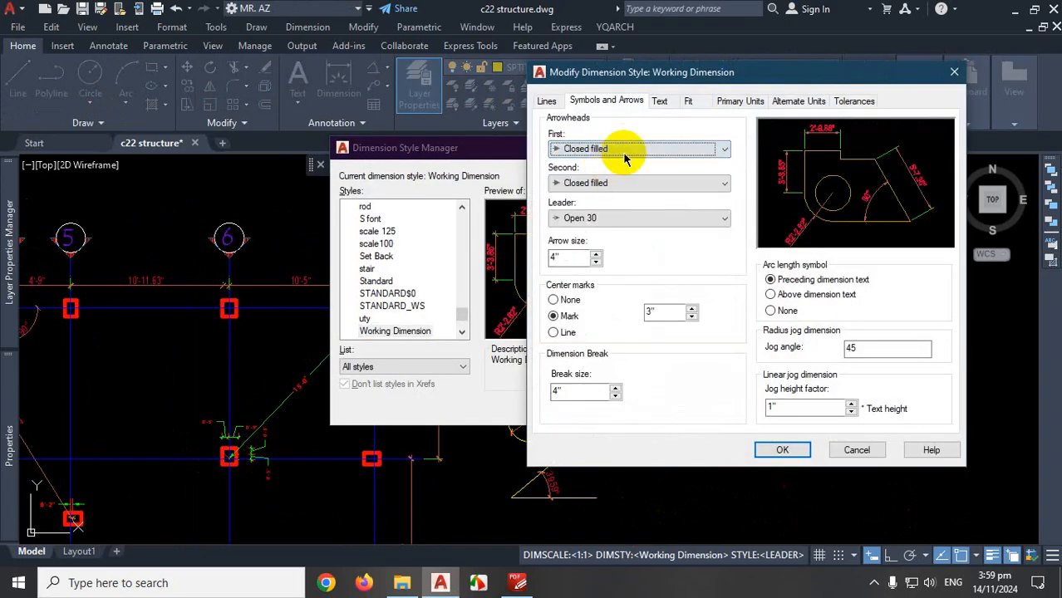
pyautogui.click(782, 449)
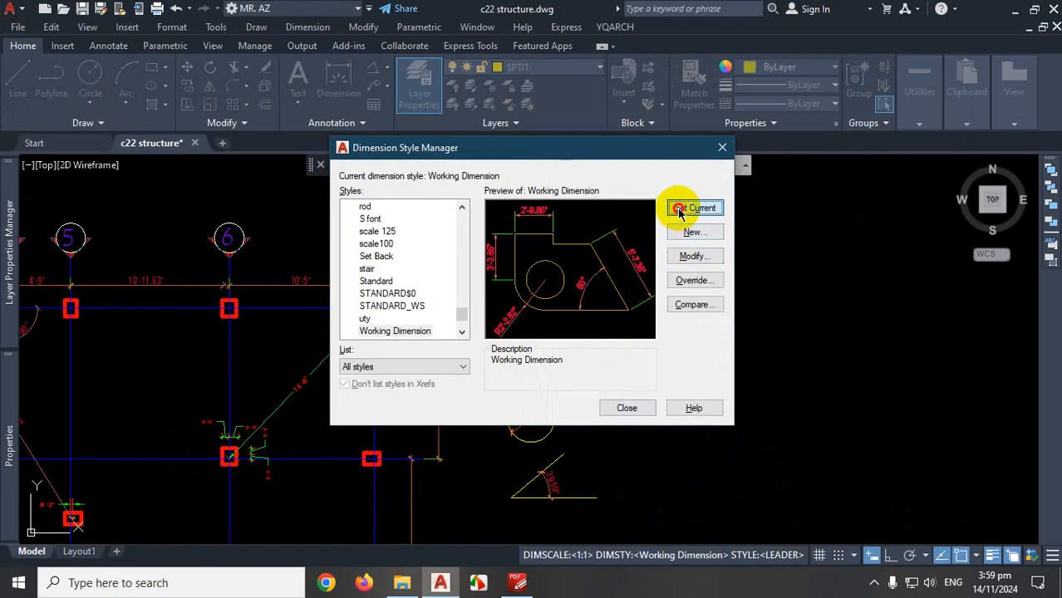
pyautogui.click(627, 409)
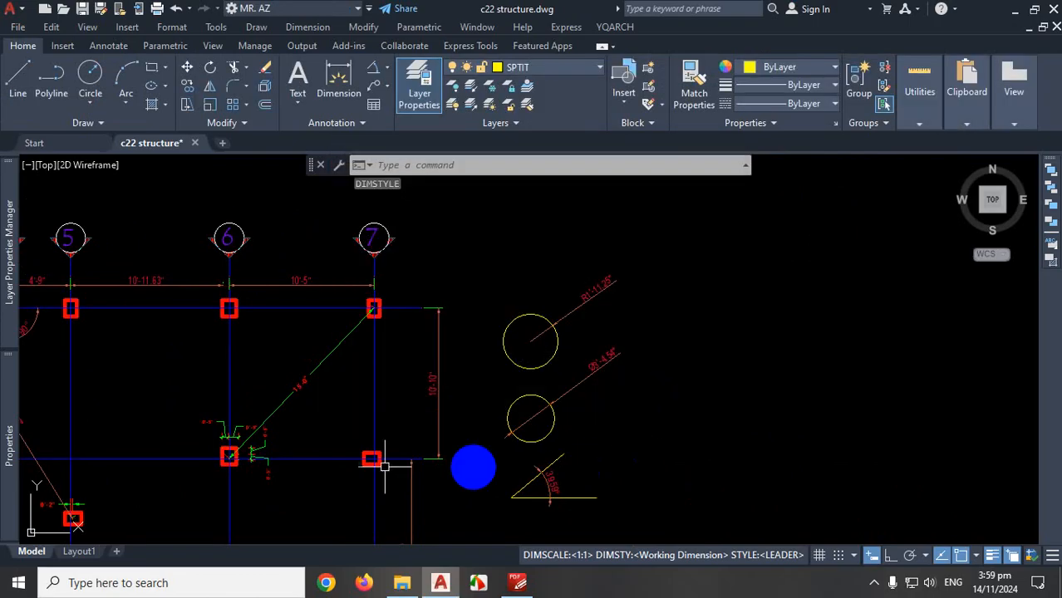
# - Inspect the arrowheads on the linear and radius dimensions and undo the Closed filled change to the dimension style
pyautogui.scroll(8, 240, 273)
pyautogui.scroll(-8, 314, 303)
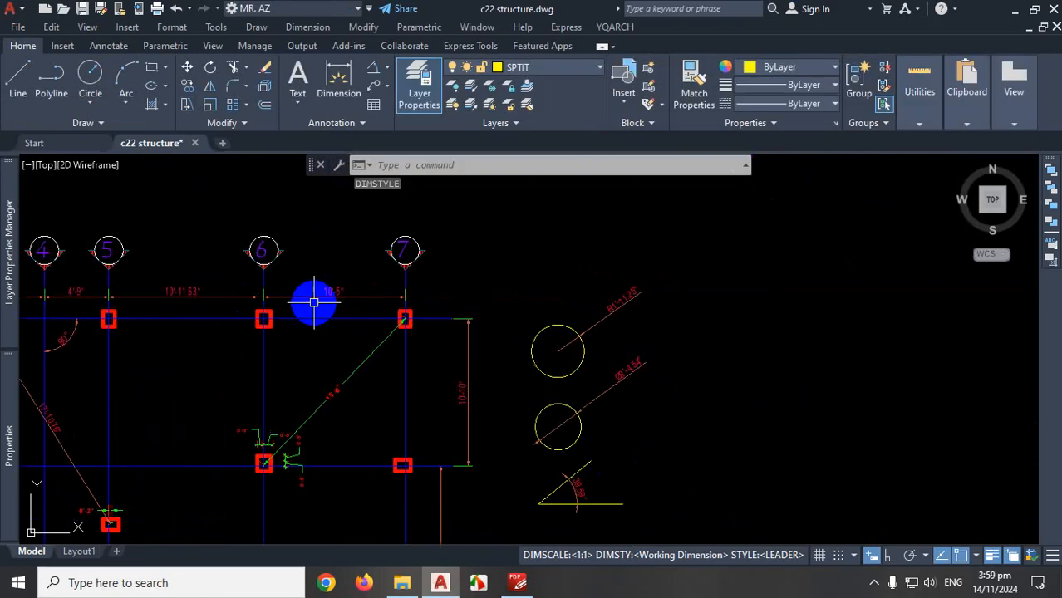
pyautogui.scroll(-4, 451, 294)
pyautogui.scroll(9, 499, 332)
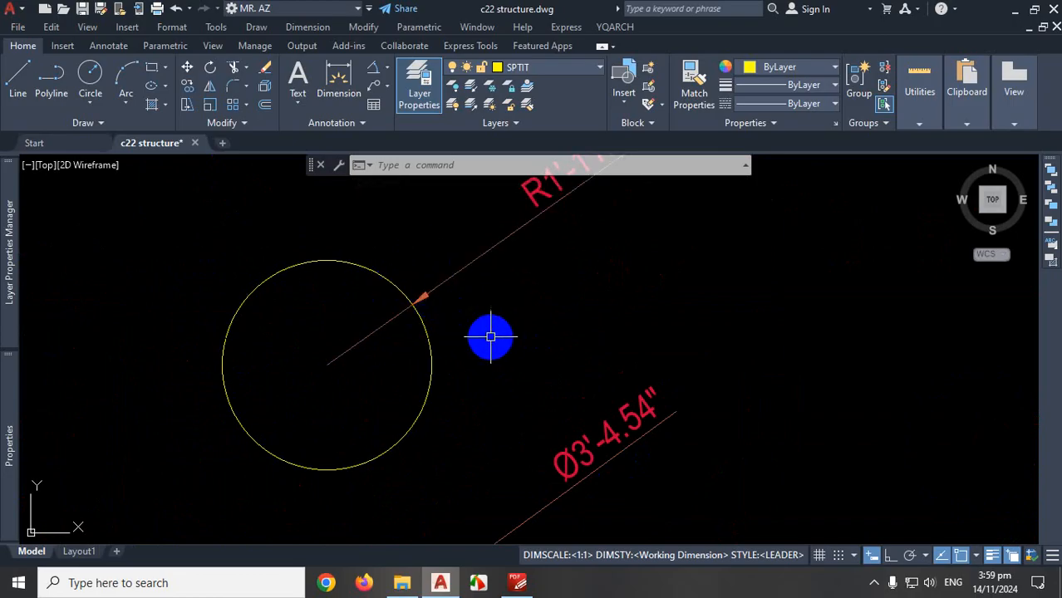
pyautogui.hotkey('ctrl', 'z')
pyautogui.scroll(4, 559, 334)
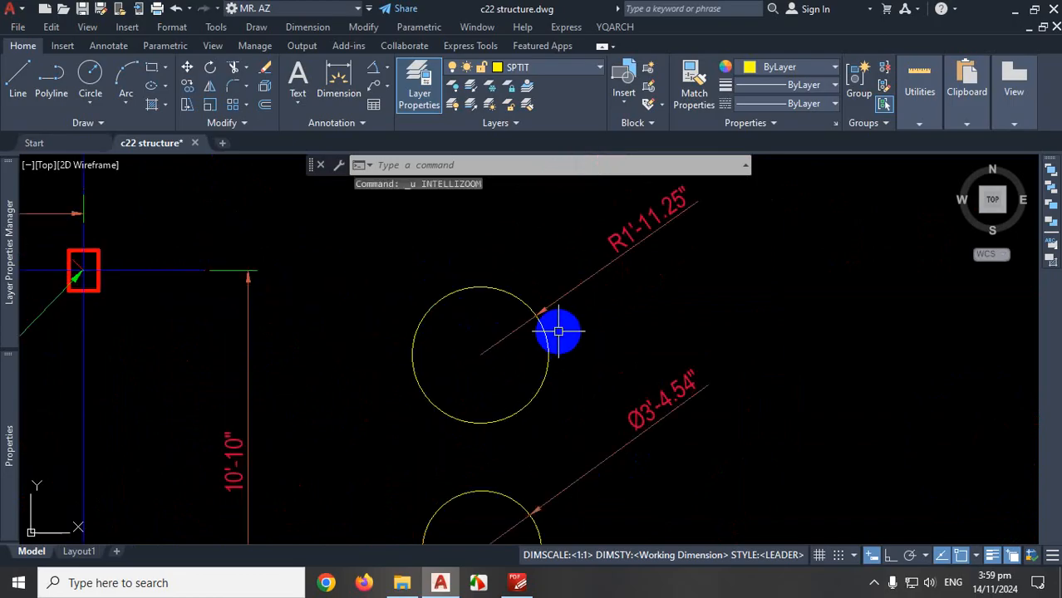
pyautogui.scroll(-4, 566, 339)
pyautogui.hotkey('ctrl', 'z')
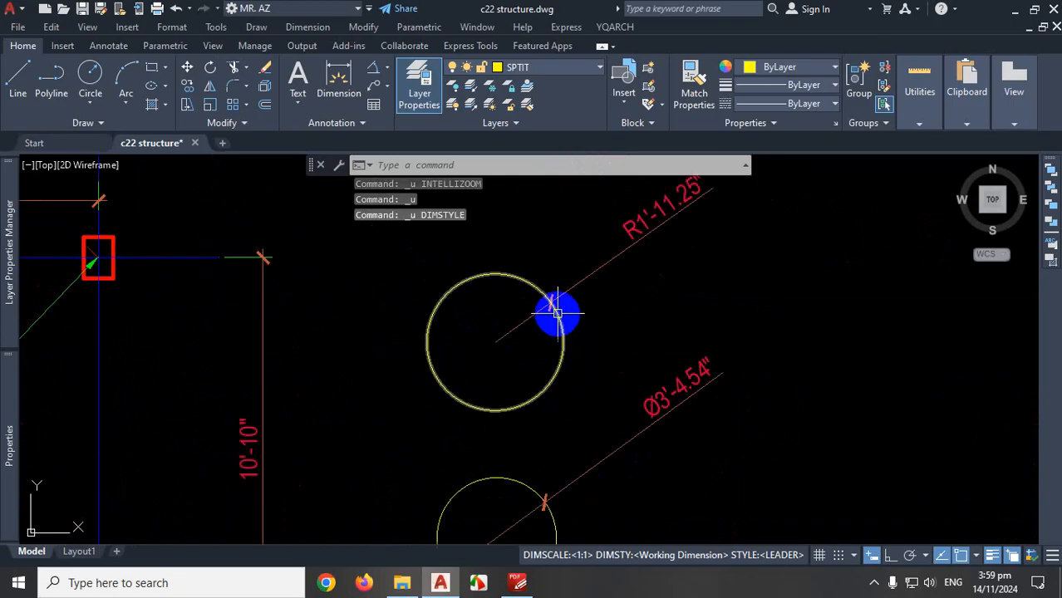
pyautogui.scroll(4, 560, 339)
pyautogui.scroll(-2, 557, 337)
pyautogui.scroll(-3, 557, 337)
pyautogui.scroll(5, 552, 337)
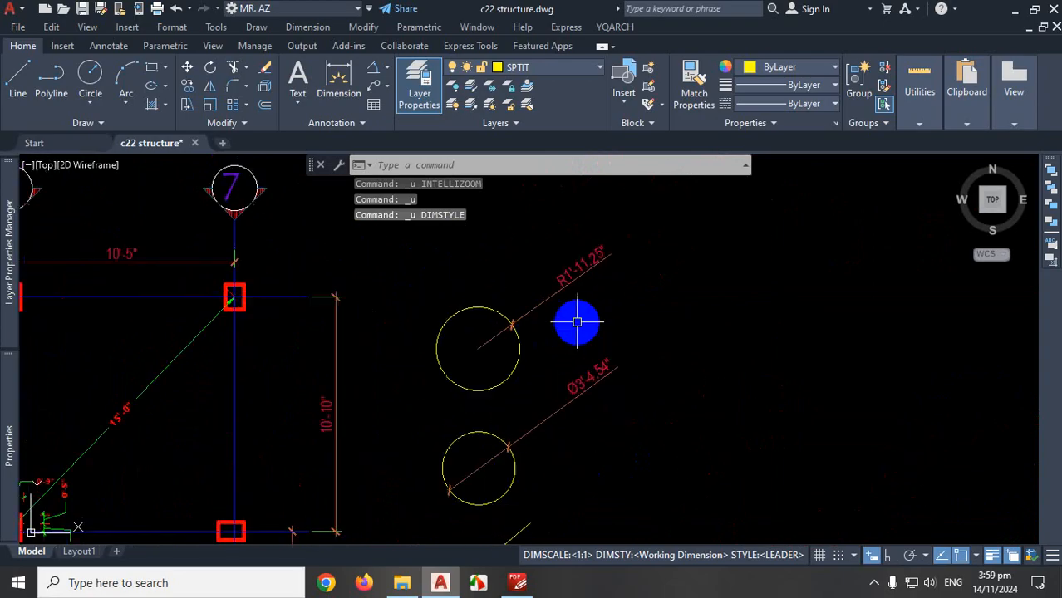
pyautogui.scroll(-2, 576, 317)
pyautogui.scroll(-2, 570, 325)
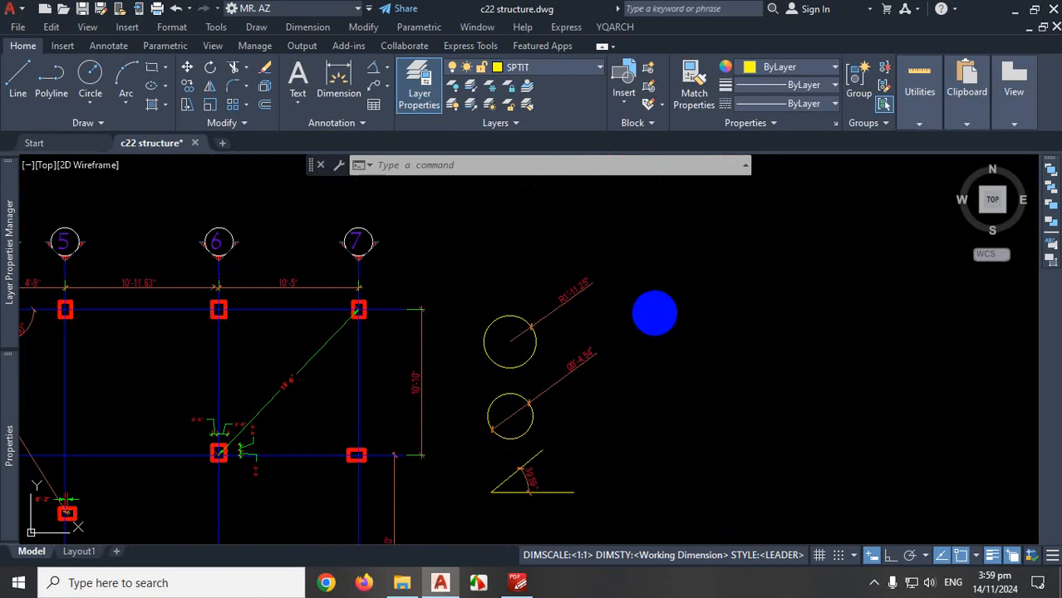
# - Start a new dimension style based on the Working Dimension style
pyautogui.write('d')
pyautogui.press('Return')
pyautogui.scroll(-1, 432, 308)
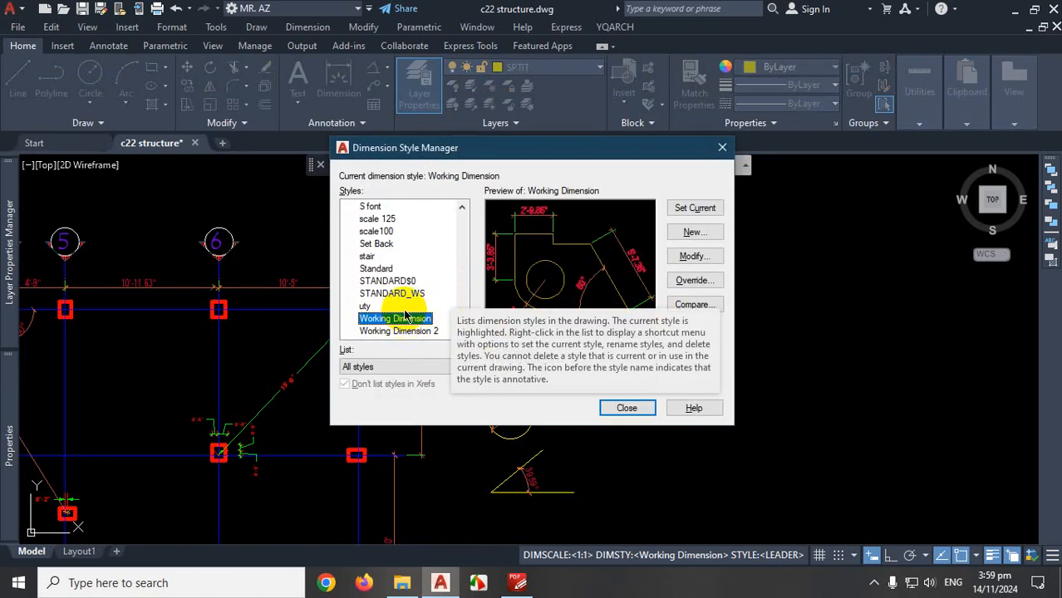
pyautogui.scroll(-1, 405, 314)
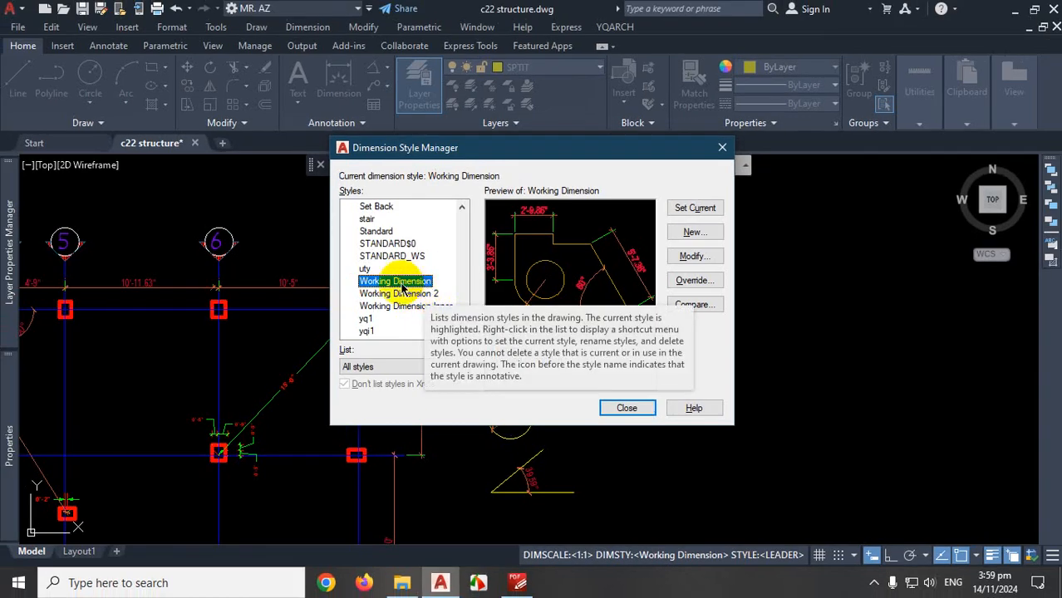
pyautogui.click(403, 285)
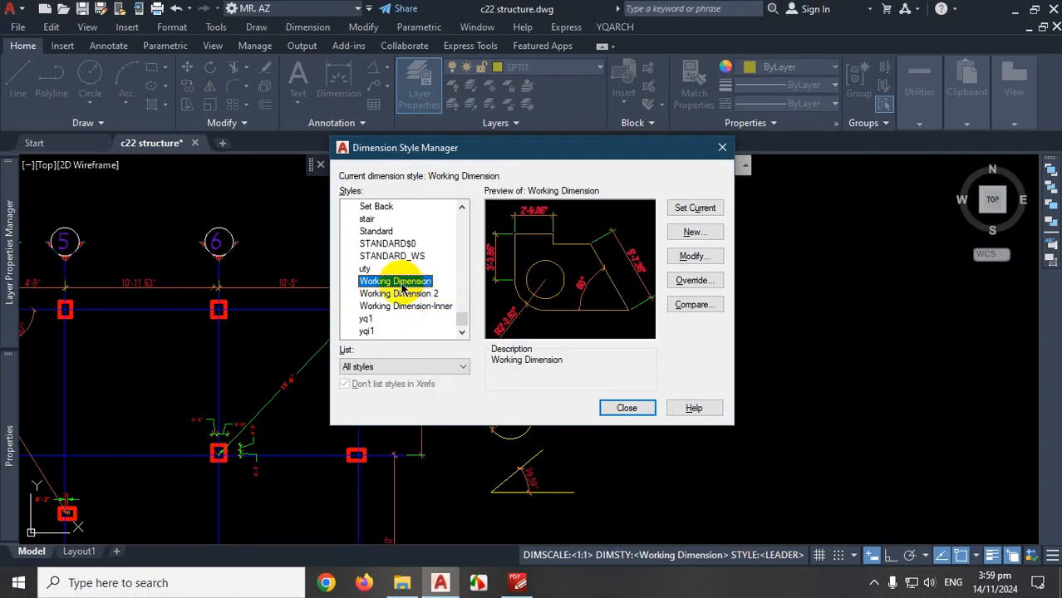
pyautogui.click(698, 236)
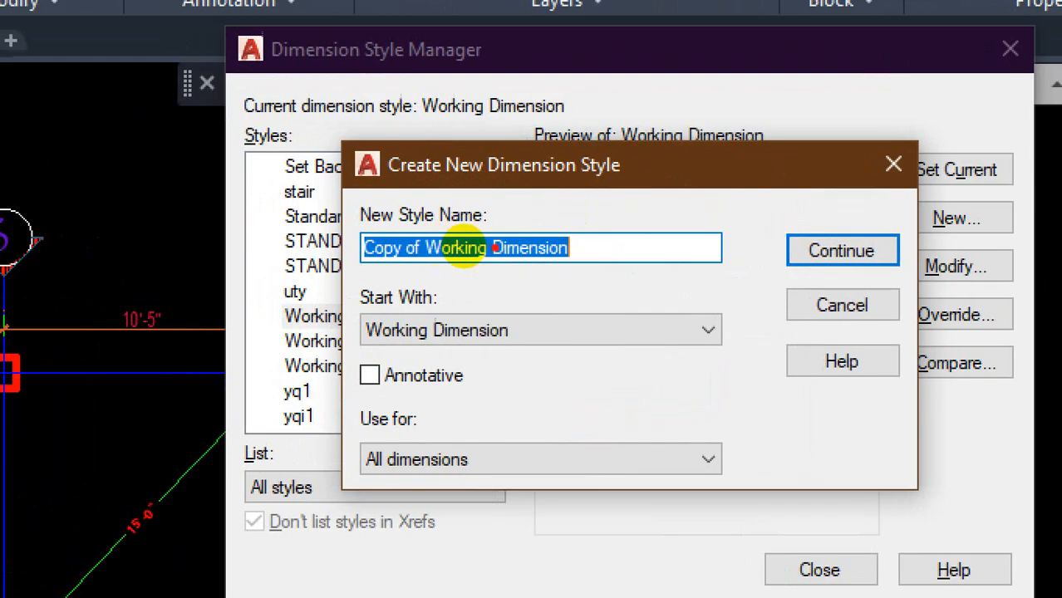
pyautogui.moveTo(438, 195); pyautogui.dragTo(661, 189)
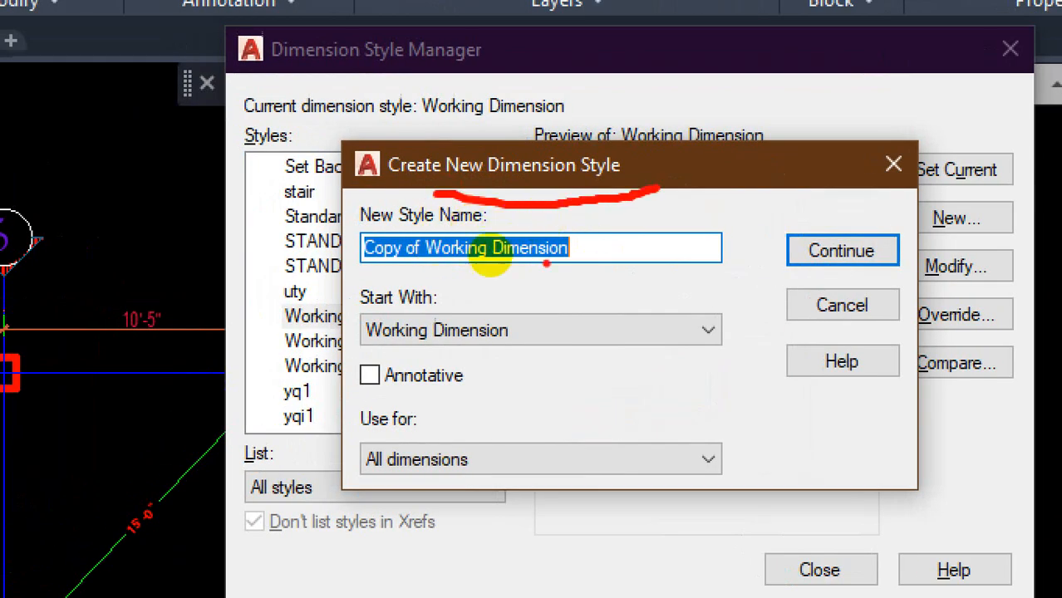
pyautogui.moveTo(599, 224)
pyautogui.mouseDown()
pyautogui.moveTo(379, 237)
pyautogui.moveTo(490, 277)
pyautogui.moveTo(586, 235)
pyautogui.mouseUp()
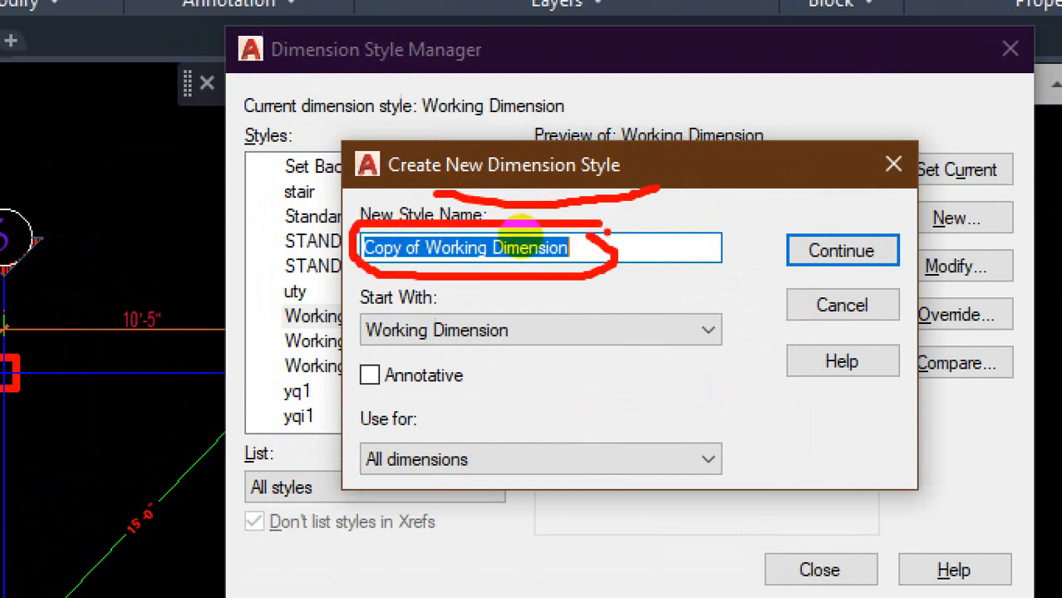
pyautogui.moveTo(433, 268); pyautogui.dragTo(490, 256)
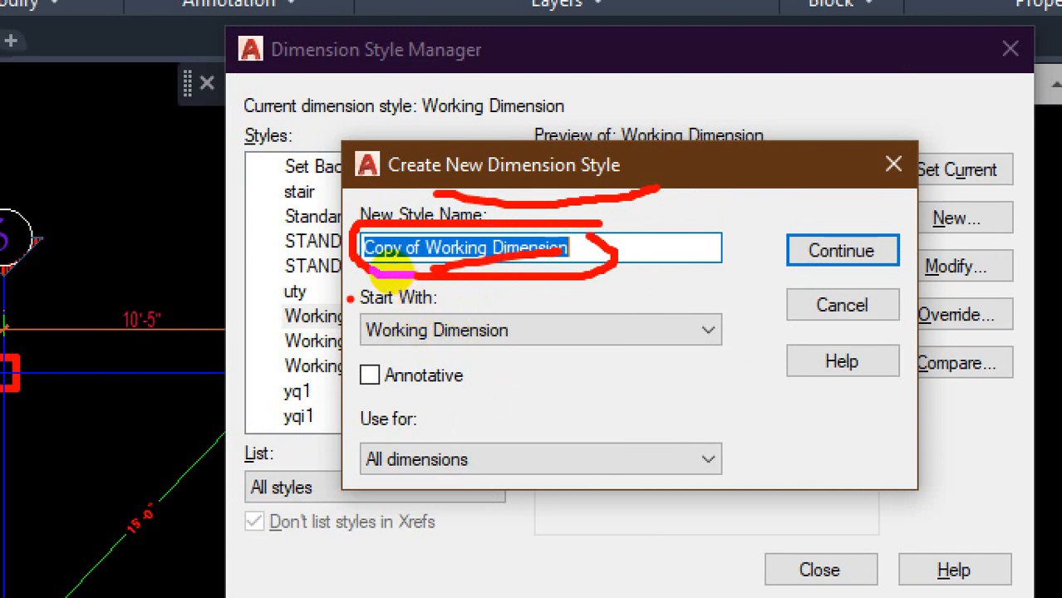
pyautogui.moveTo(391, 298); pyautogui.dragTo(477, 299)
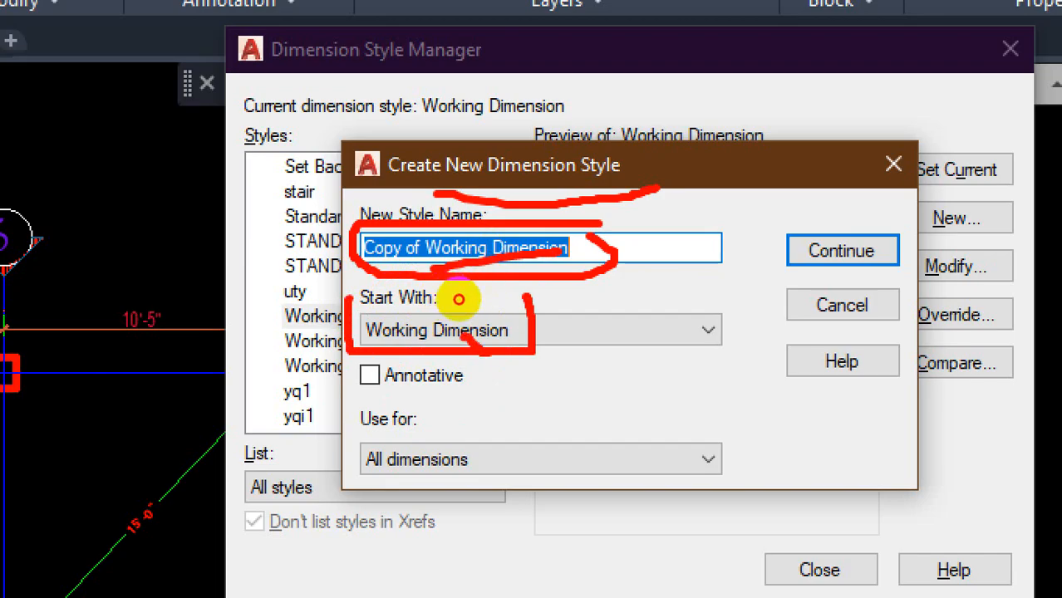
pyautogui.moveTo(462, 329); pyautogui.dragTo(551, 293)
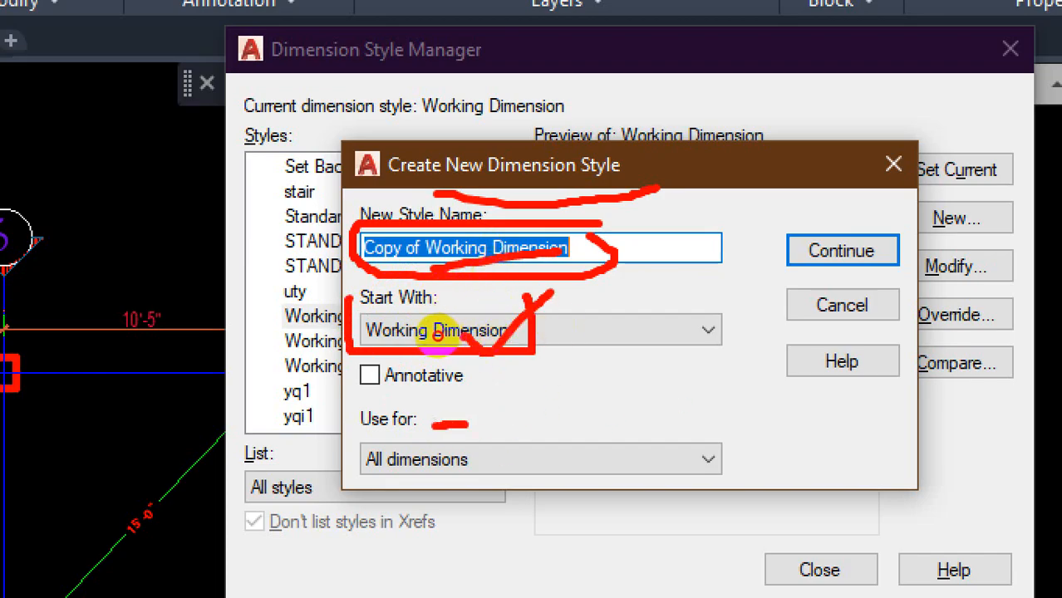
pyautogui.moveTo(386, 350)
pyautogui.mouseDown()
pyautogui.moveTo(408, 377)
pyautogui.moveTo(536, 389)
pyautogui.moveTo(586, 342)
pyautogui.moveTo(422, 337)
pyautogui.mouseUp()
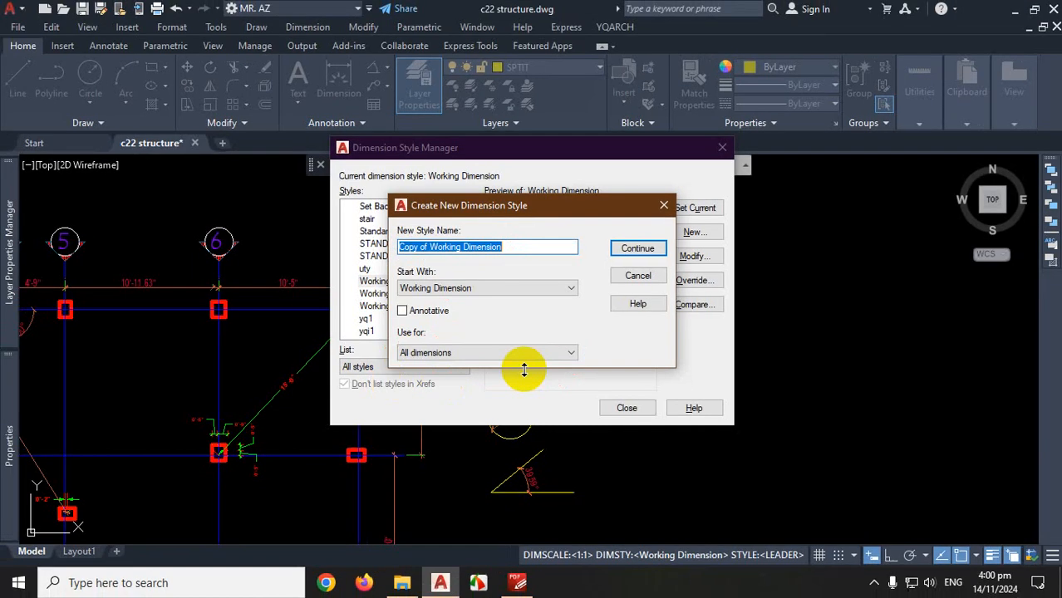
# - Make the new style apply to radius dimensions only and continue to its settings
pyautogui.click(656, 459)
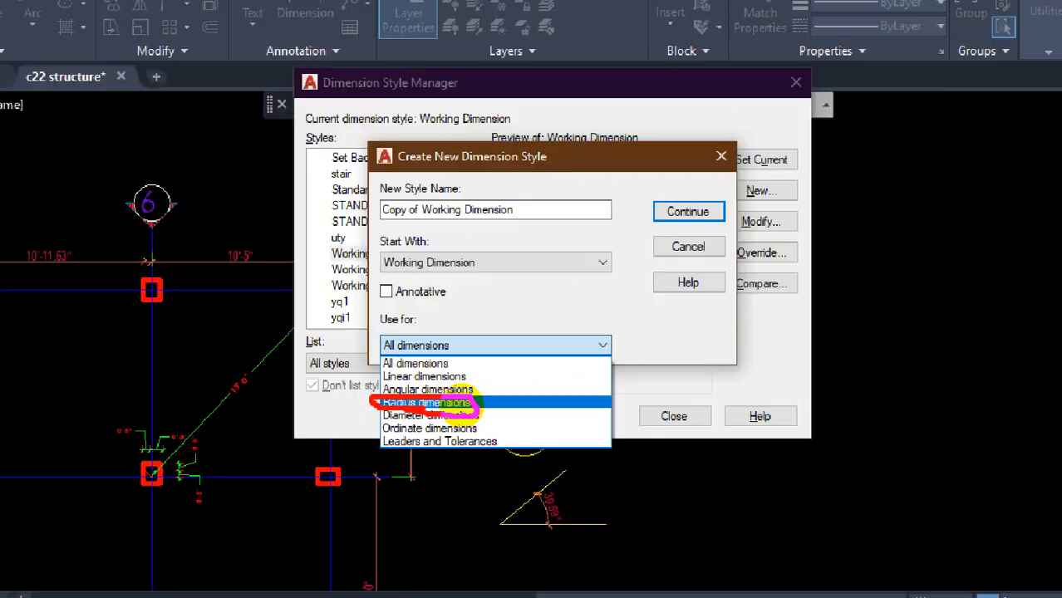
pyautogui.click(498, 331)
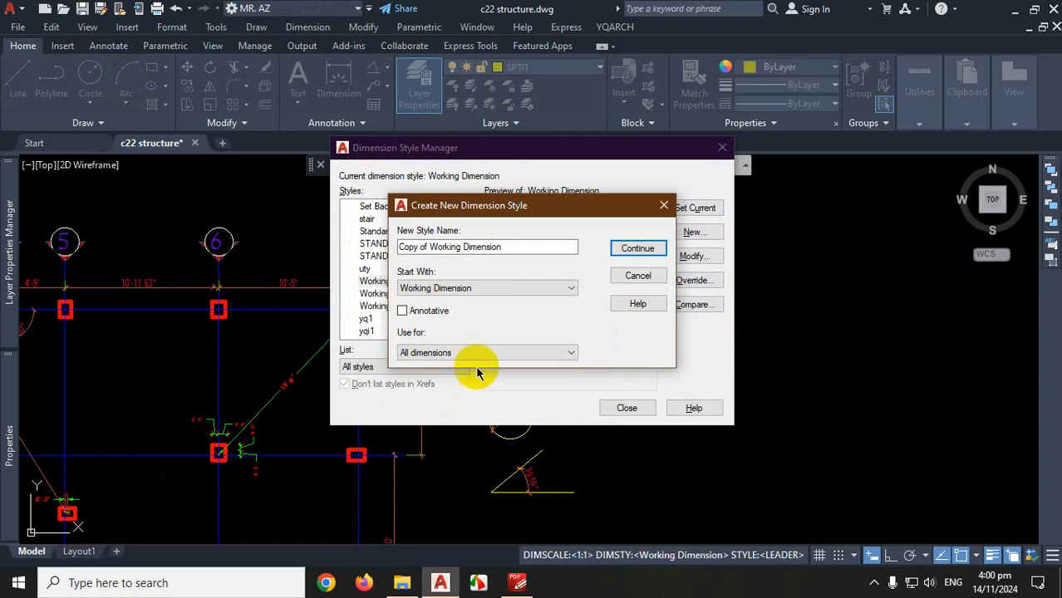
pyautogui.click(478, 355)
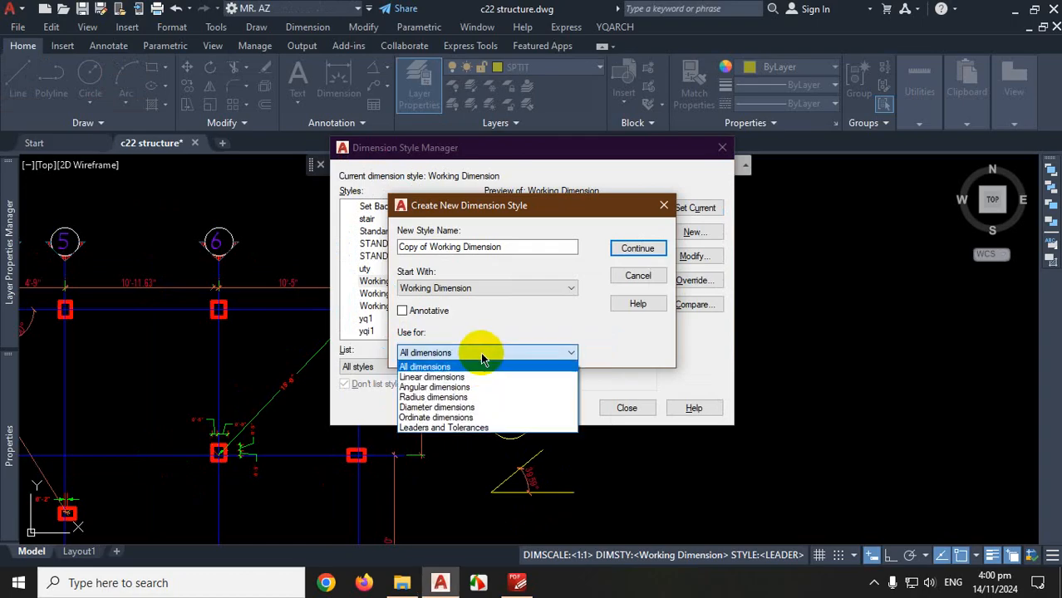
pyautogui.click(449, 399)
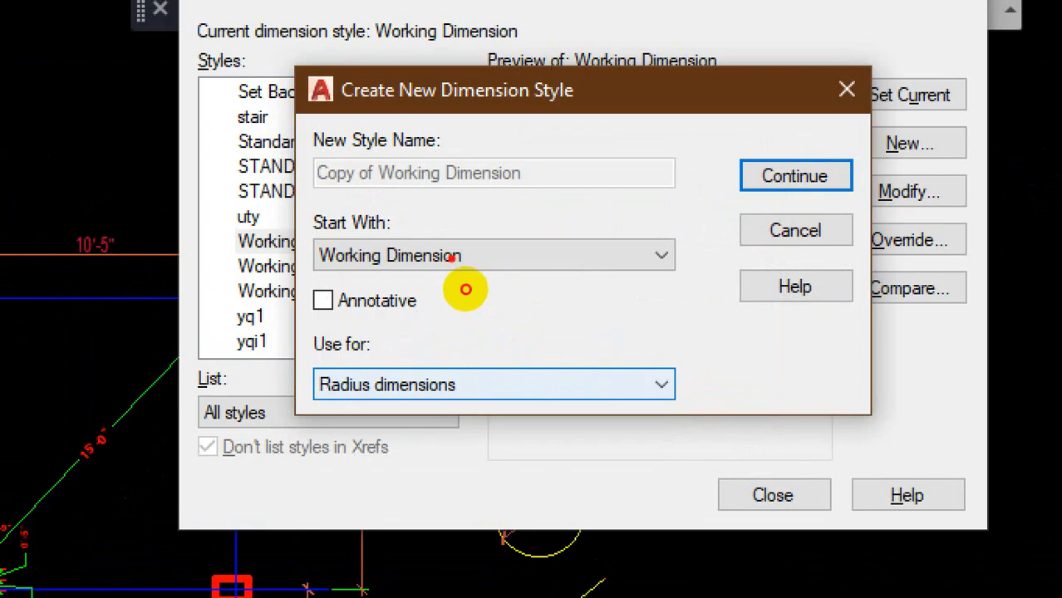
pyautogui.moveTo(466, 290)
pyautogui.mouseDown()
pyautogui.moveTo(486, 289)
pyautogui.moveTo(487, 340)
pyautogui.moveTo(451, 341)
pyautogui.moveTo(453, 364)
pyautogui.moveTo(478, 344)
pyautogui.mouseUp()
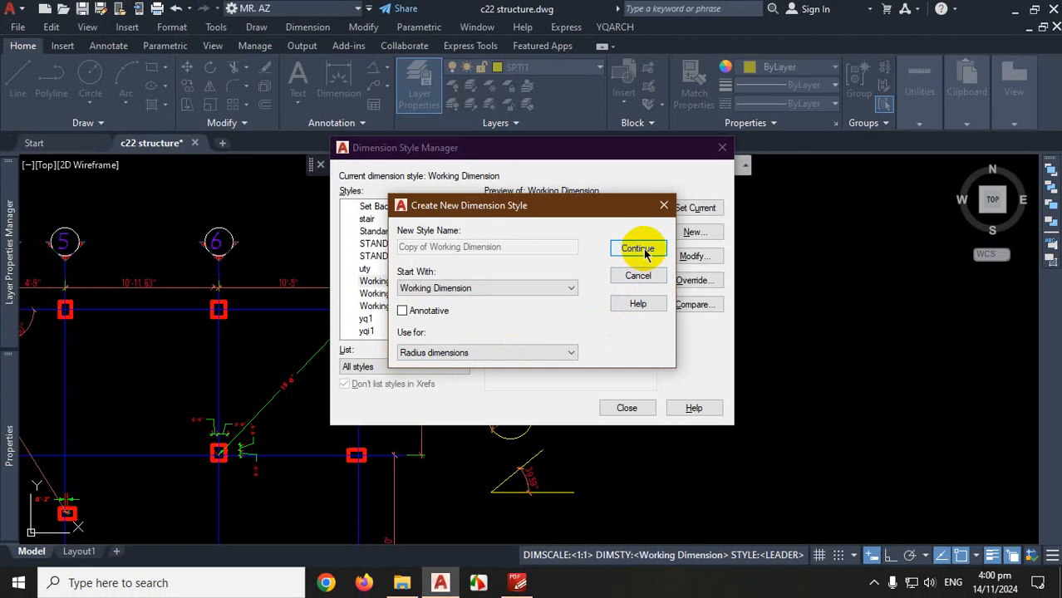
pyautogui.click(638, 248)
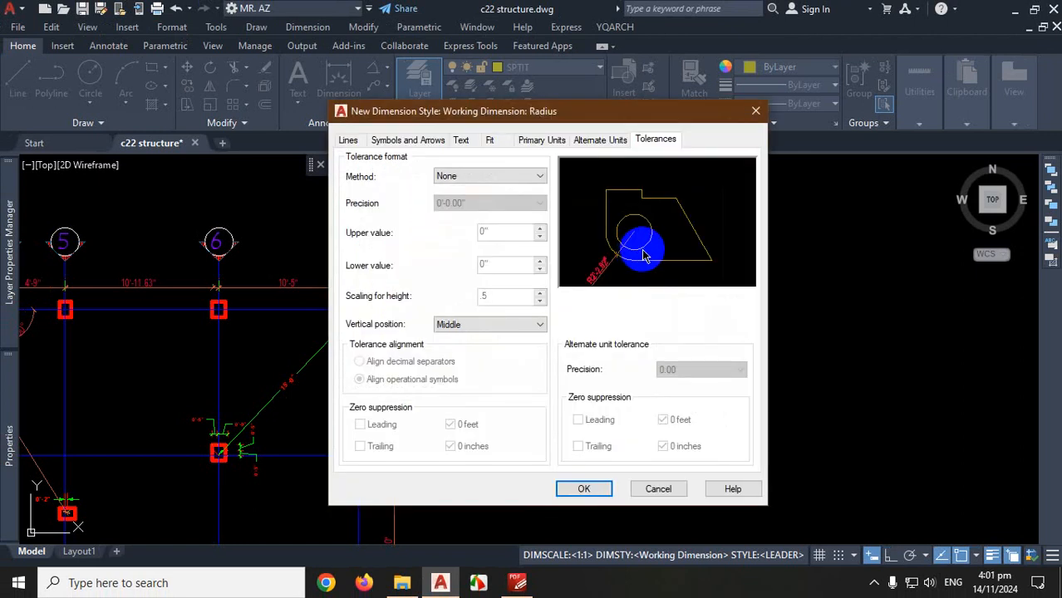
# - Review the line, arrow, text, fit and primary unit settings of the new radius style
pyautogui.click(347, 141)
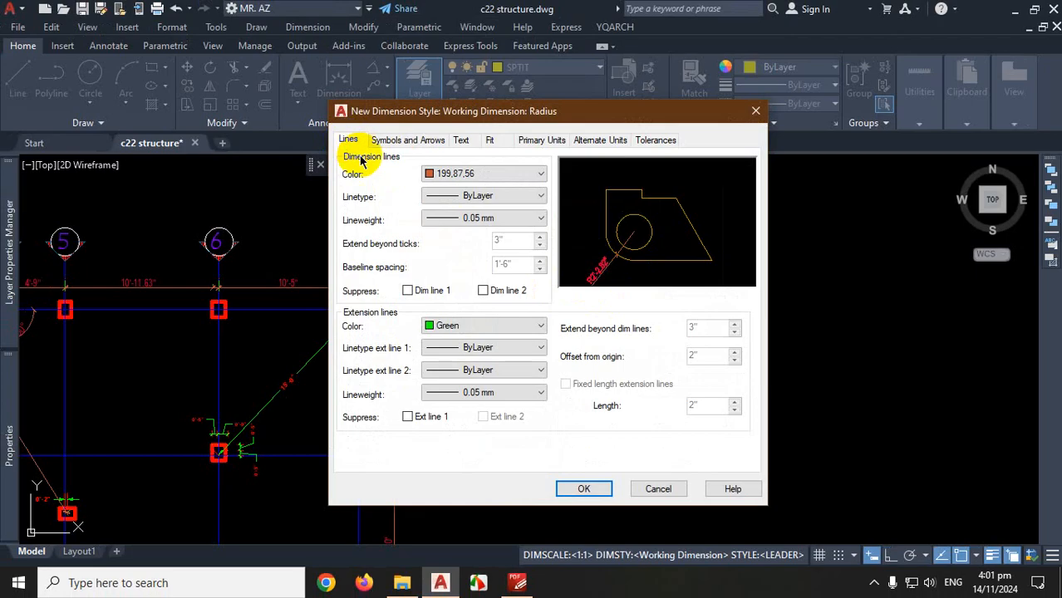
pyautogui.click(406, 139)
pyautogui.click(463, 140)
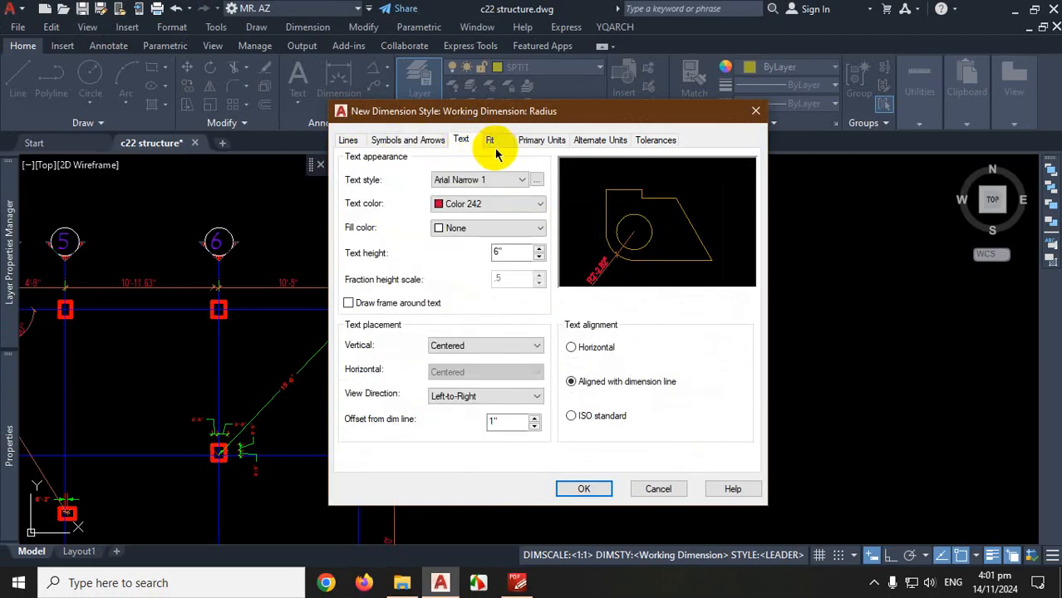
pyautogui.click(492, 140)
pyautogui.click(538, 139)
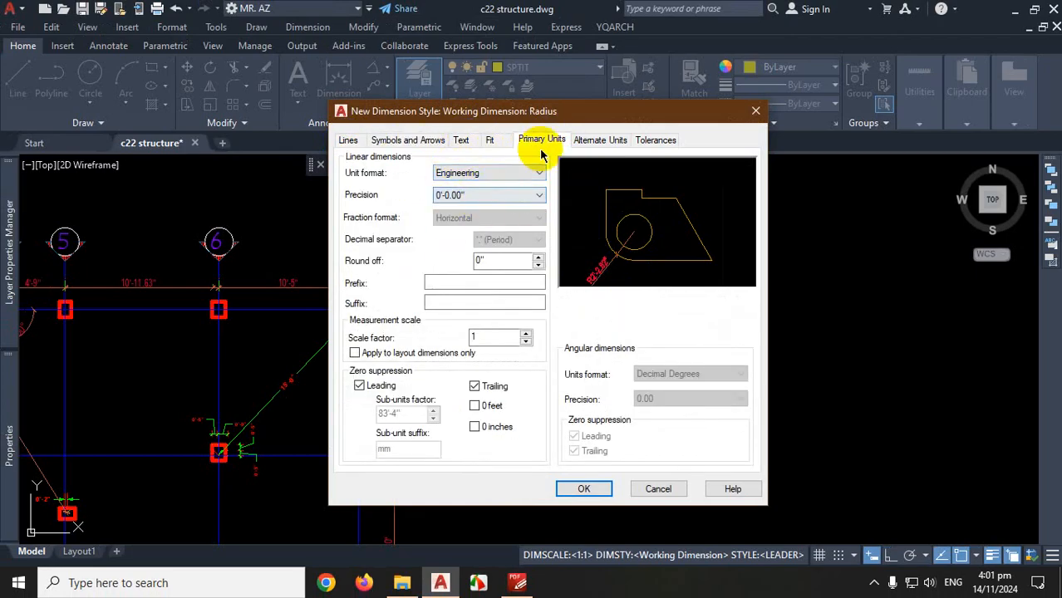
# - Set the radius style's second arrowhead to Closed filled and its arrow size to 6"
pyautogui.click(429, 141)
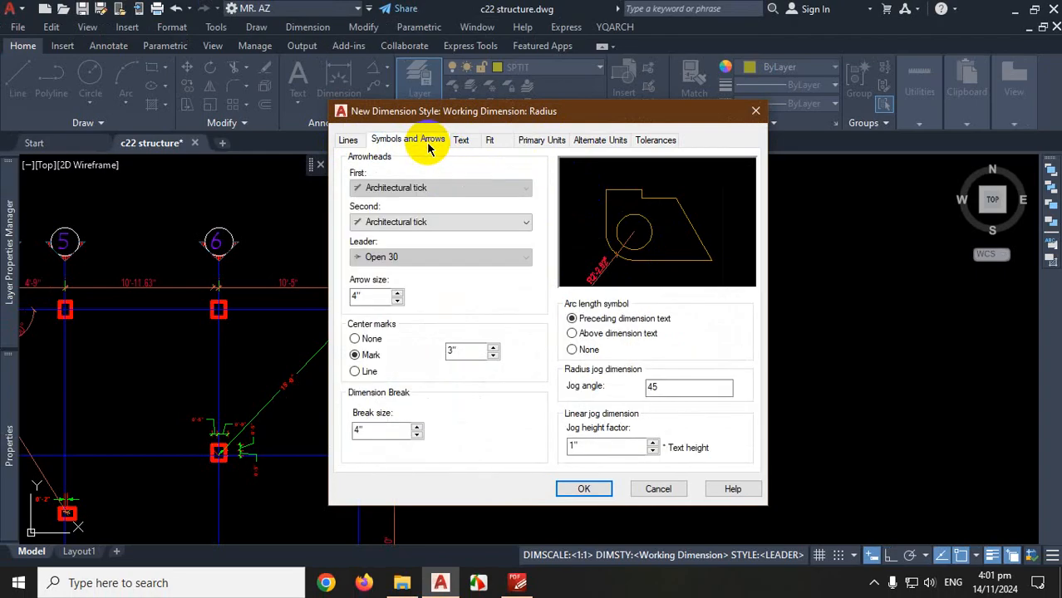
pyautogui.click(434, 190)
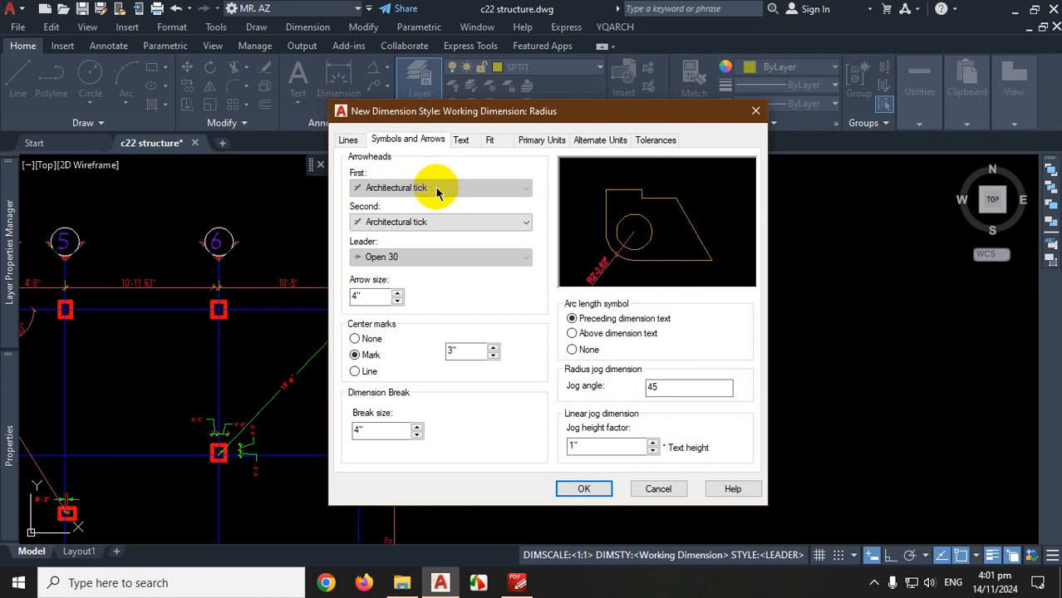
pyautogui.click(450, 218)
pyautogui.click(443, 190)
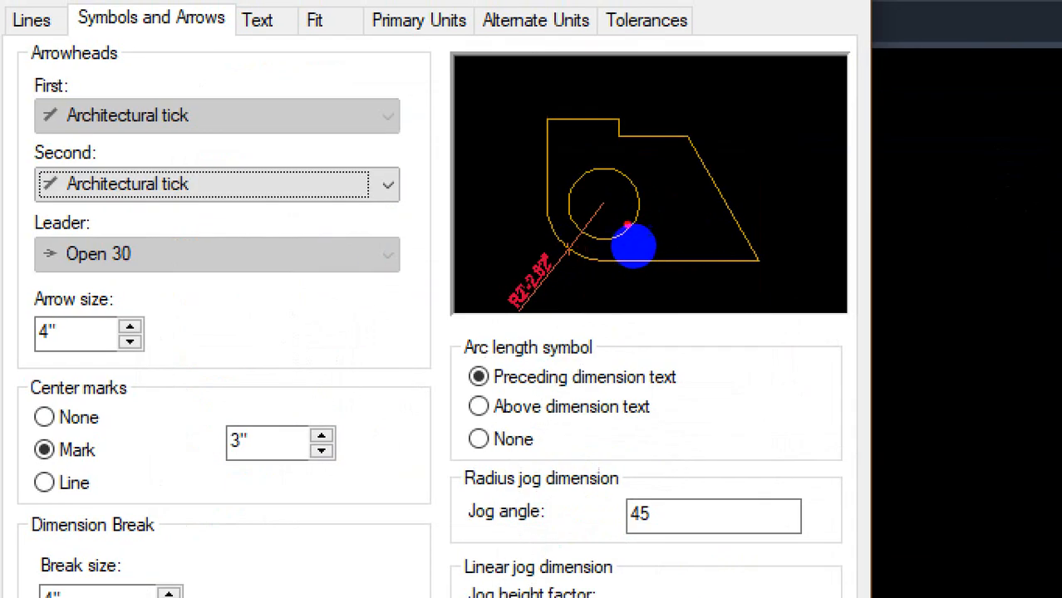
pyautogui.moveTo(675, 199)
pyautogui.mouseDown()
pyautogui.moveTo(667, 231)
pyautogui.moveTo(711, 227)
pyautogui.mouseUp()
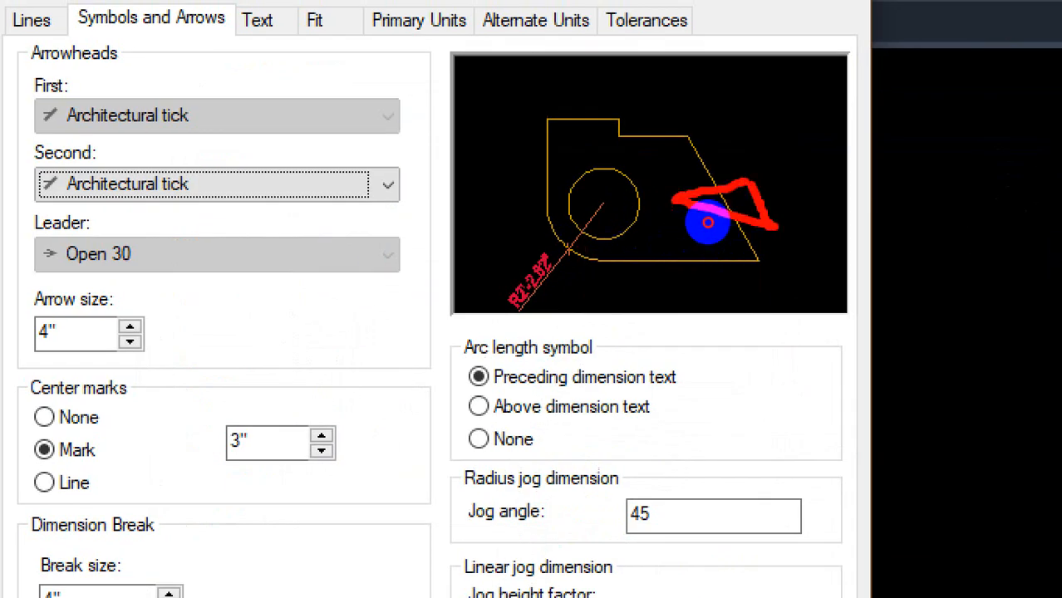
pyautogui.moveTo(274, 71)
pyautogui.mouseDown()
pyautogui.moveTo(247, 128)
pyautogui.moveTo(320, 132)
pyautogui.mouseUp()
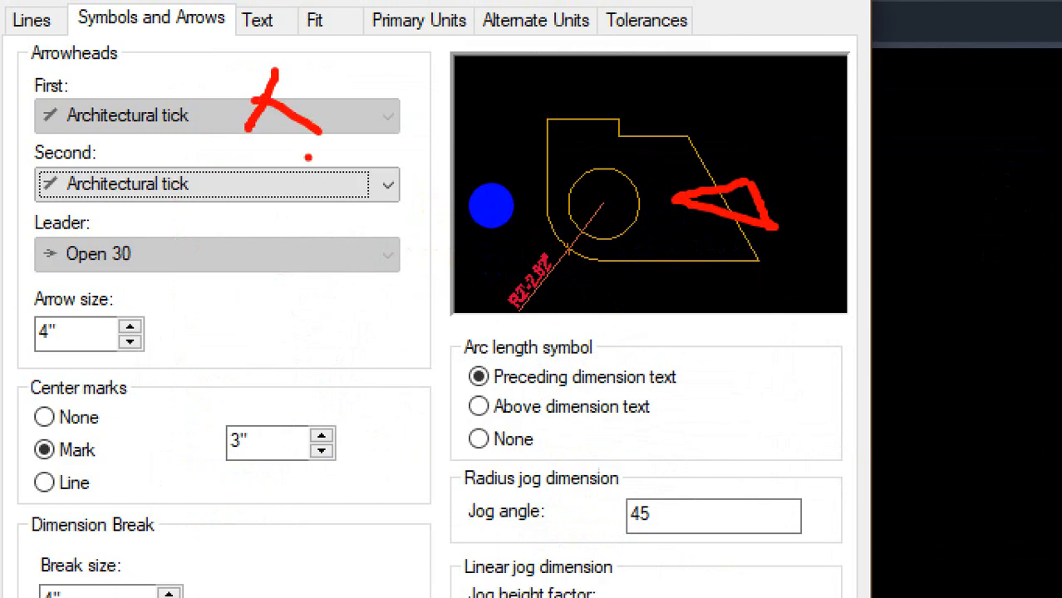
pyautogui.moveTo(232, 140)
pyautogui.mouseDown()
pyautogui.moveTo(49, 149)
pyautogui.moveTo(50, 237)
pyautogui.moveTo(500, 187)
pyautogui.moveTo(473, 190)
pyautogui.mouseUp()
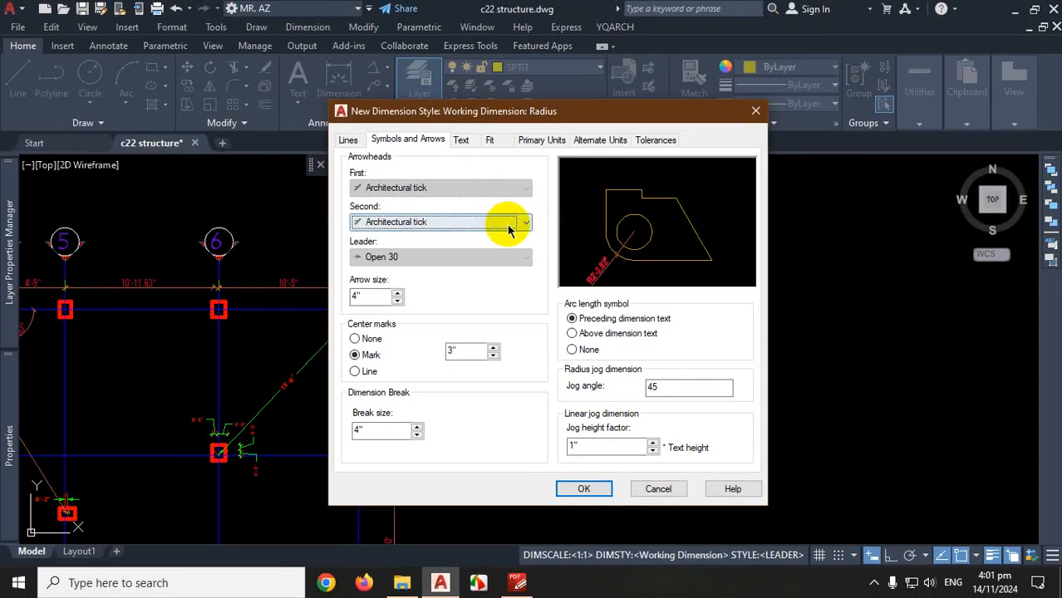
pyautogui.click(509, 227)
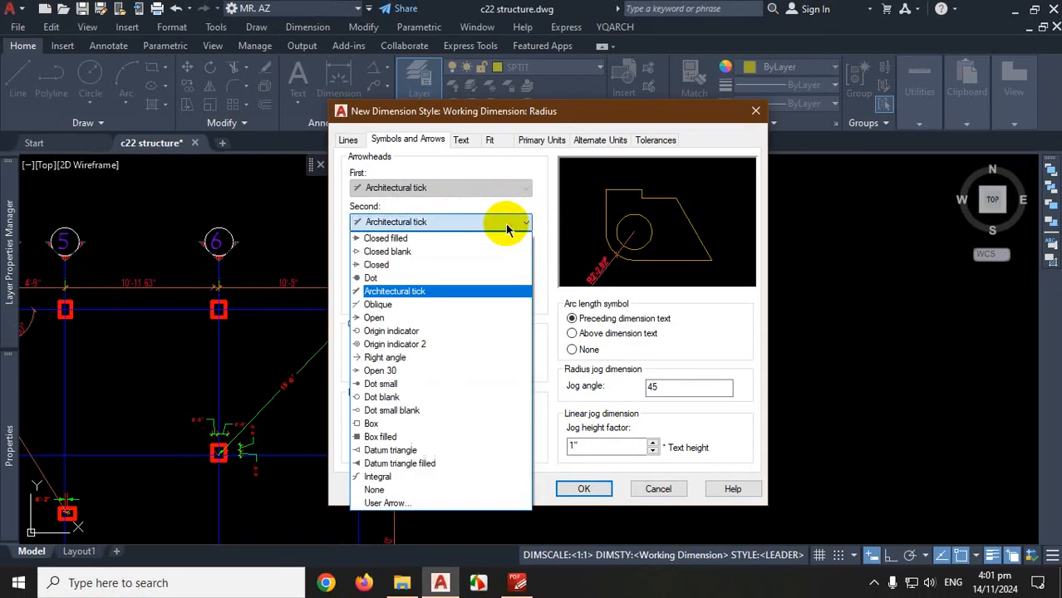
pyautogui.click(427, 239)
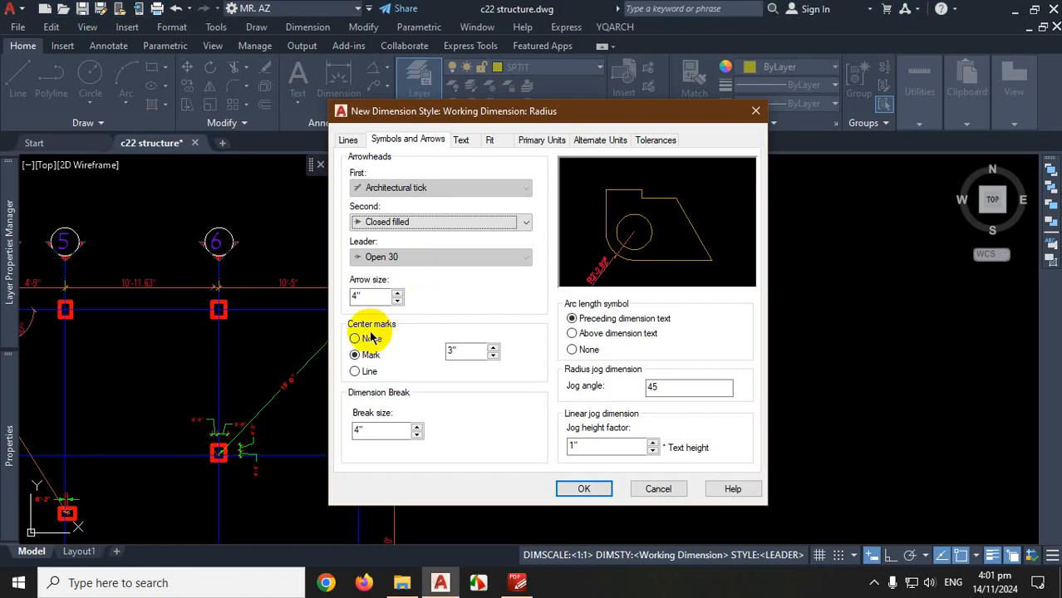
pyautogui.moveTo(362, 297); pyautogui.dragTo(338, 298)
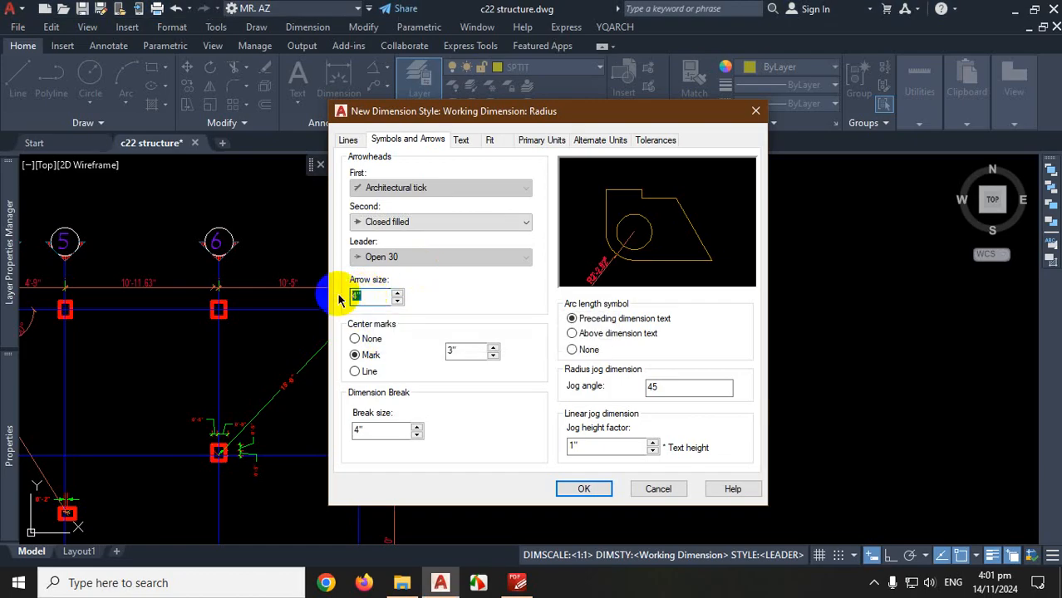
pyautogui.write('6')
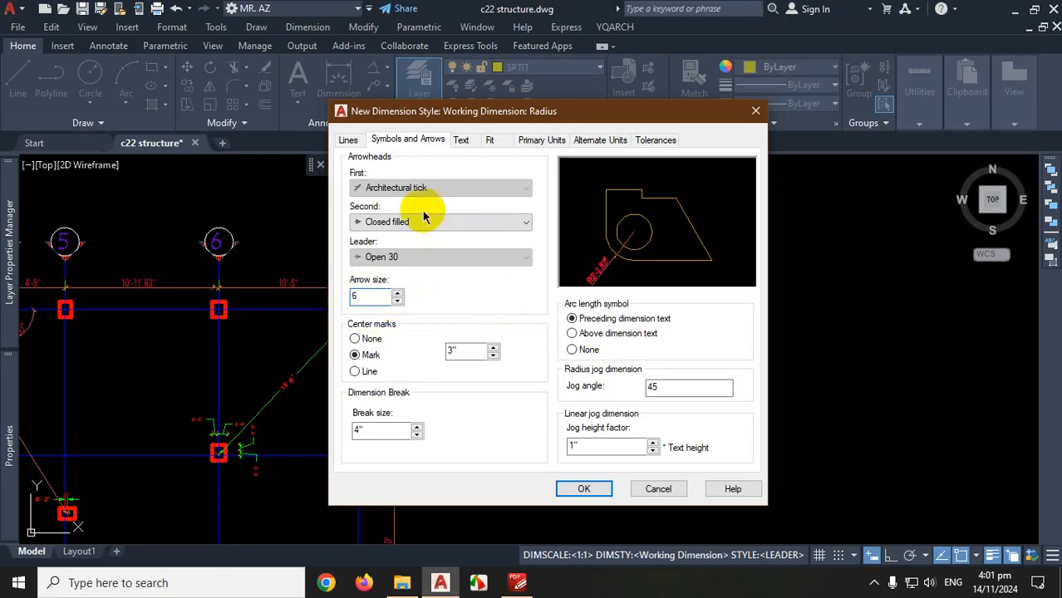
# - Set the radius style's text height to 10" and its text color to Magenta
pyautogui.click(461, 139)
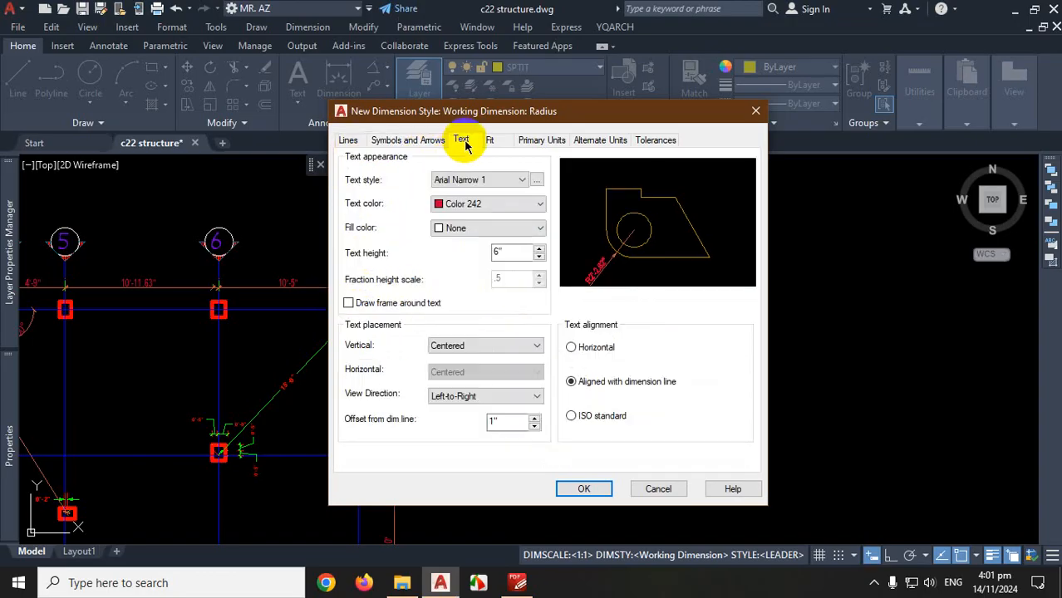
pyautogui.moveTo(513, 255); pyautogui.dragTo(472, 259)
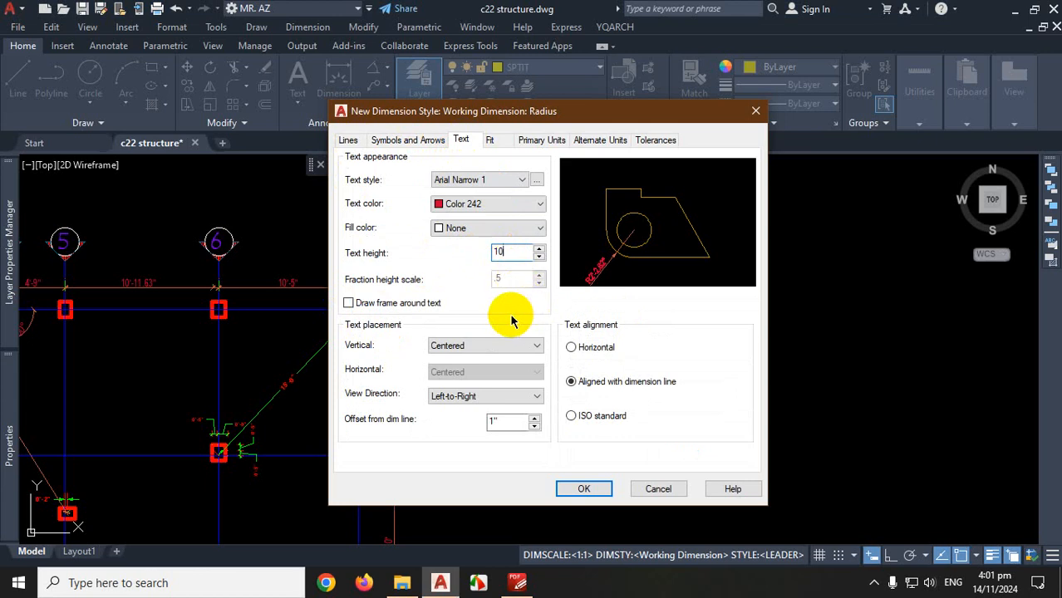
pyautogui.click(348, 139)
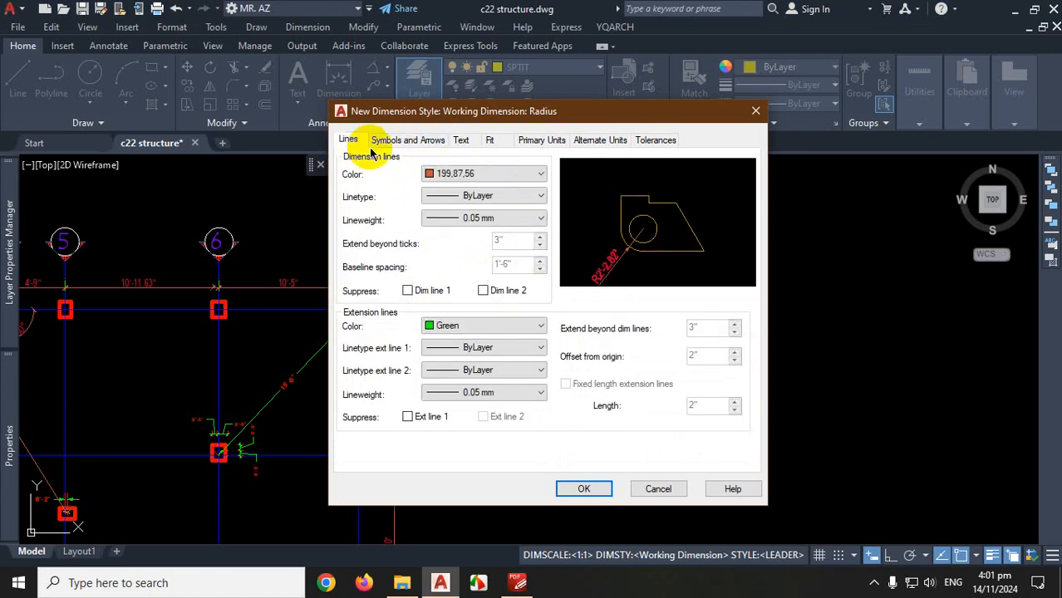
pyautogui.click(466, 143)
pyautogui.click(480, 204)
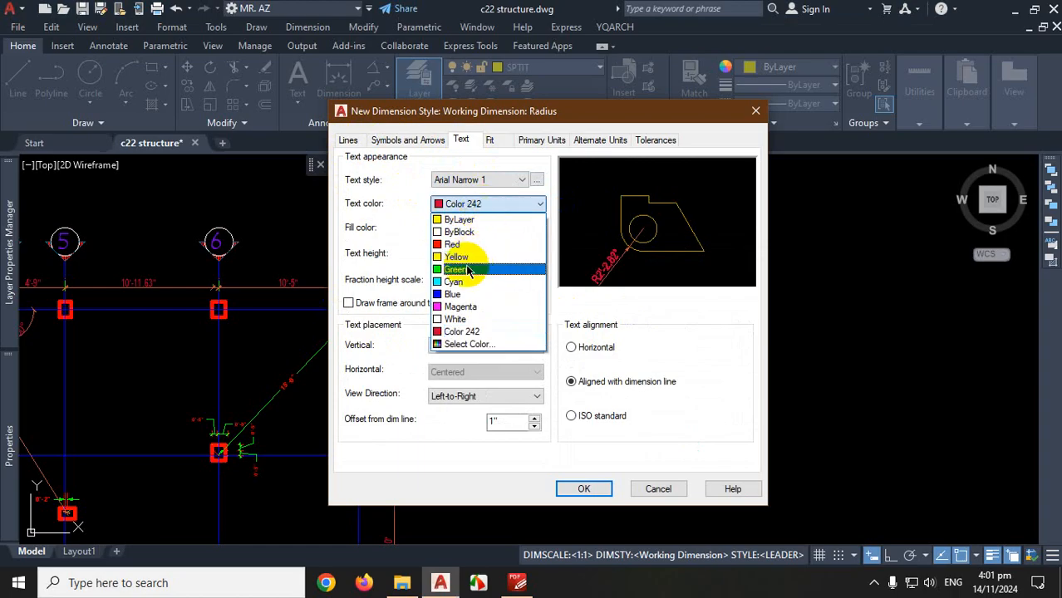
pyautogui.click(458, 306)
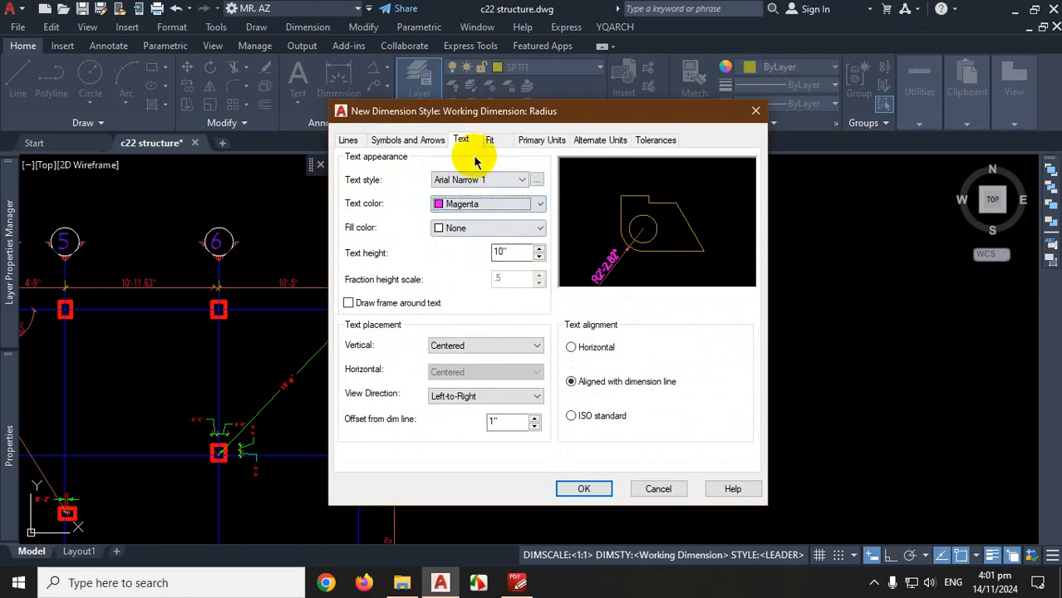
pyautogui.click(543, 141)
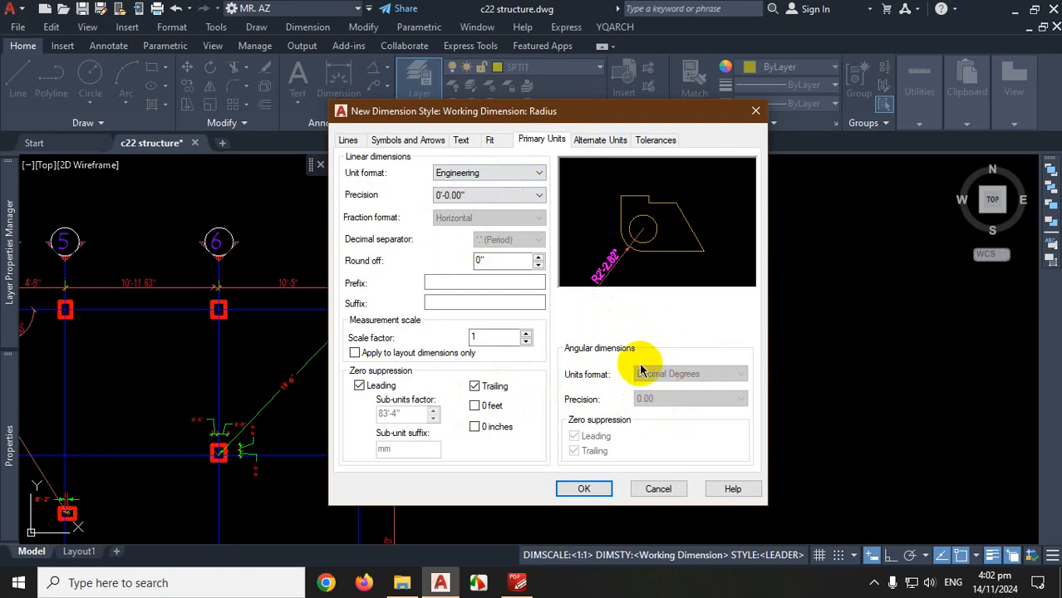
# - Save the radius style settings, select the Radius sub-style under Working Dimension in the style list, and close the style manager
pyautogui.click(584, 489)
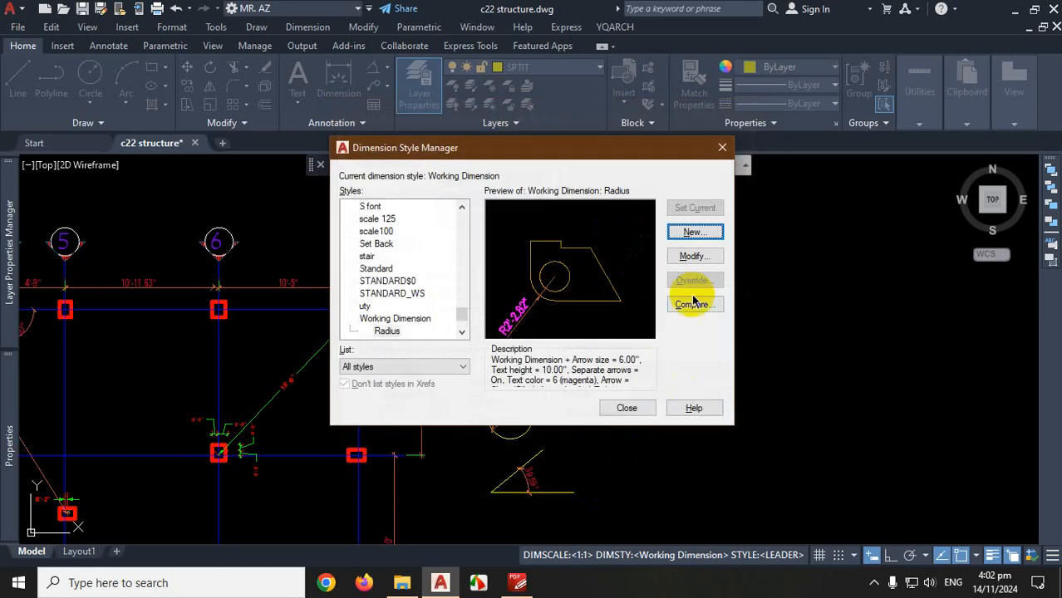
pyautogui.scroll(-1, 420, 285)
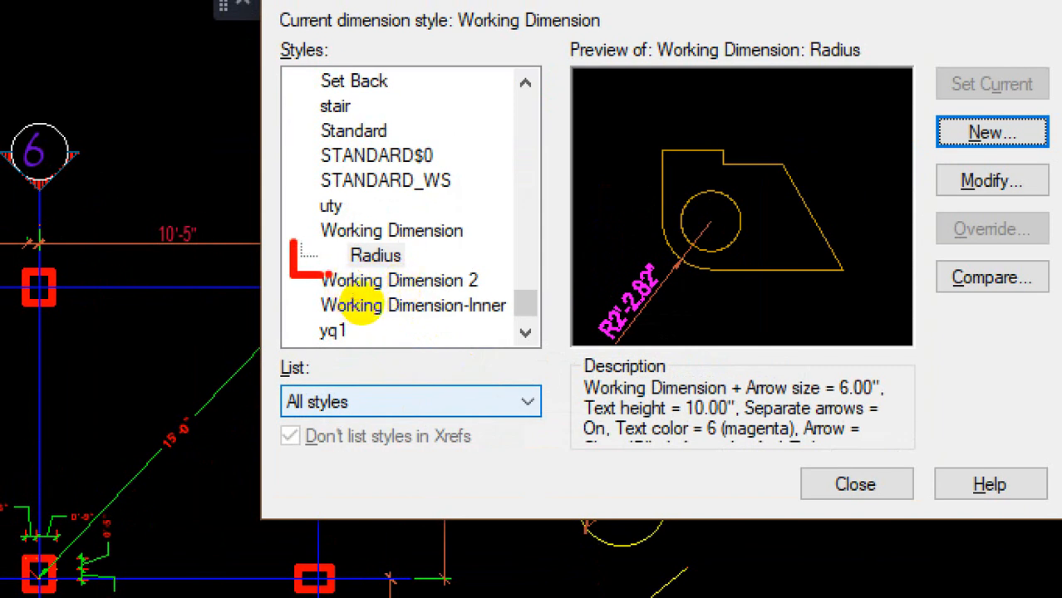
pyautogui.moveTo(335, 253)
pyautogui.mouseDown()
pyautogui.moveTo(399, 281)
pyautogui.moveTo(386, 284)
pyautogui.mouseUp()
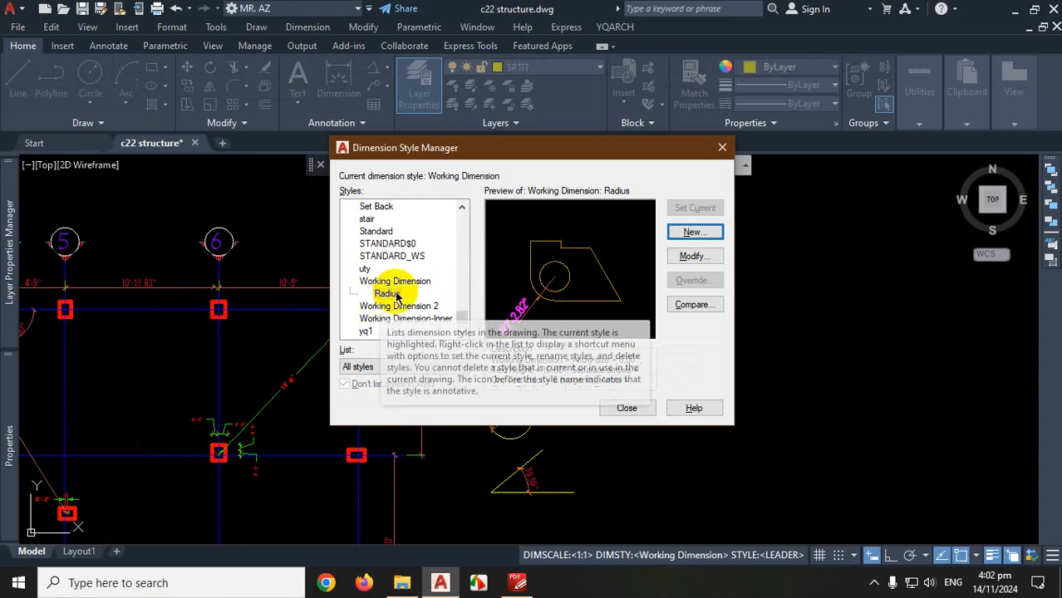
pyautogui.click(375, 255)
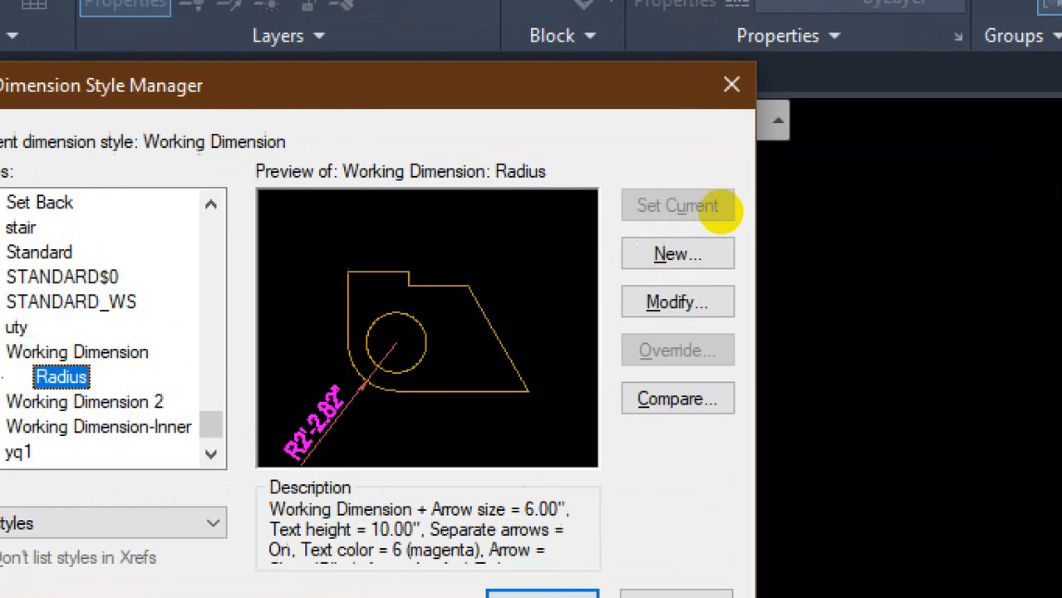
pyautogui.moveTo(711, 194); pyautogui.dragTo(695, 192)
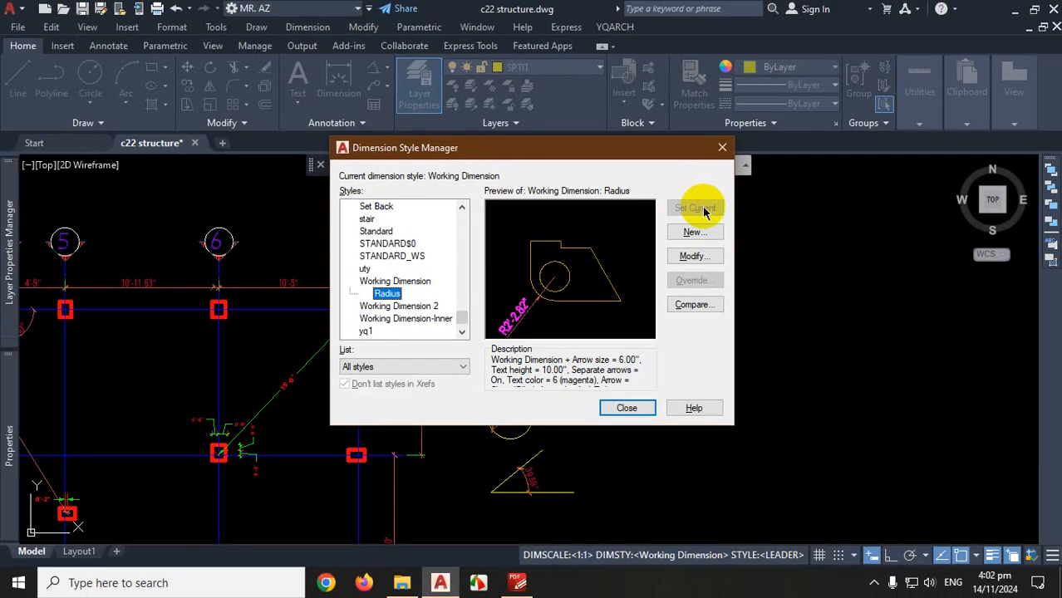
pyautogui.press('Escape')
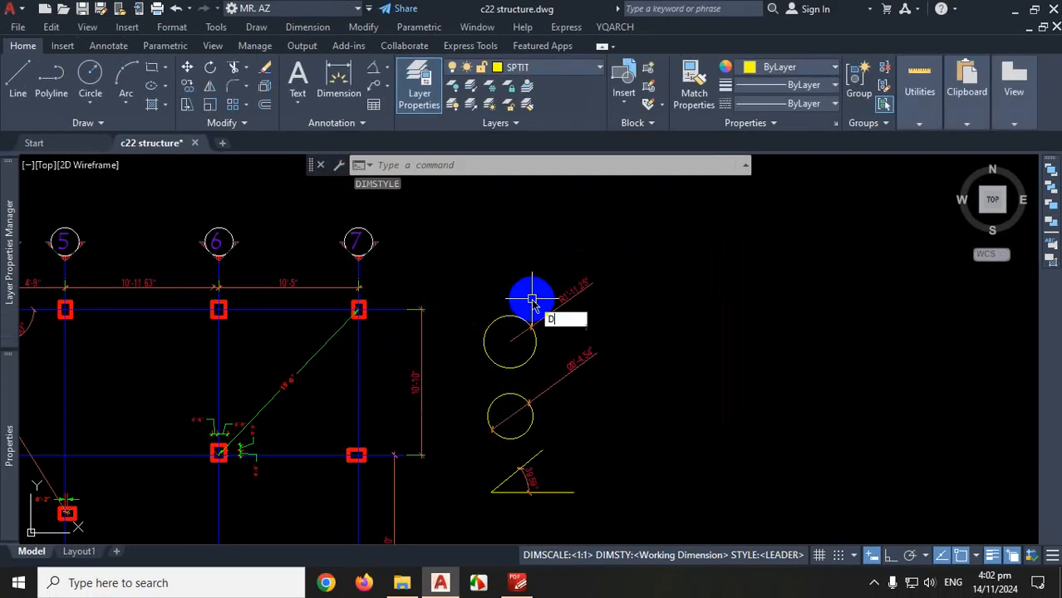
# - Reopen the dimension style manager, set the parent Working Dimension style as current and close the manager
pyautogui.press('Return')
pyautogui.scroll(-2, 378, 299)
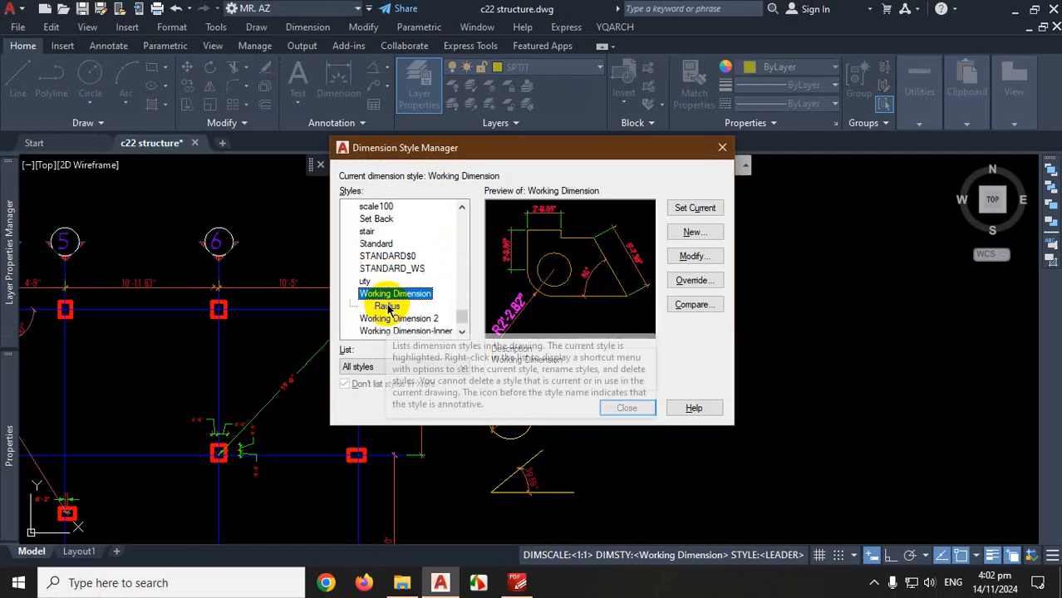
pyautogui.click(695, 208)
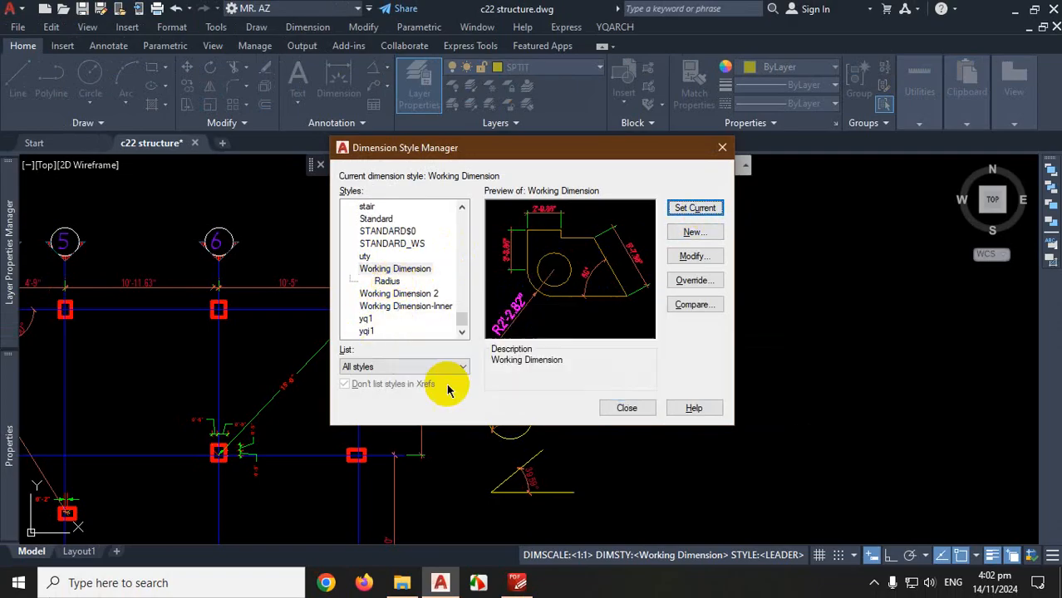
pyautogui.click(629, 408)
# - Add a radius dimension to the upper circle, placing its text outside the circle on the side opposite the existing radius dimension
pyautogui.scroll(-3, 541, 336)
pyautogui.scroll(6, 522, 320)
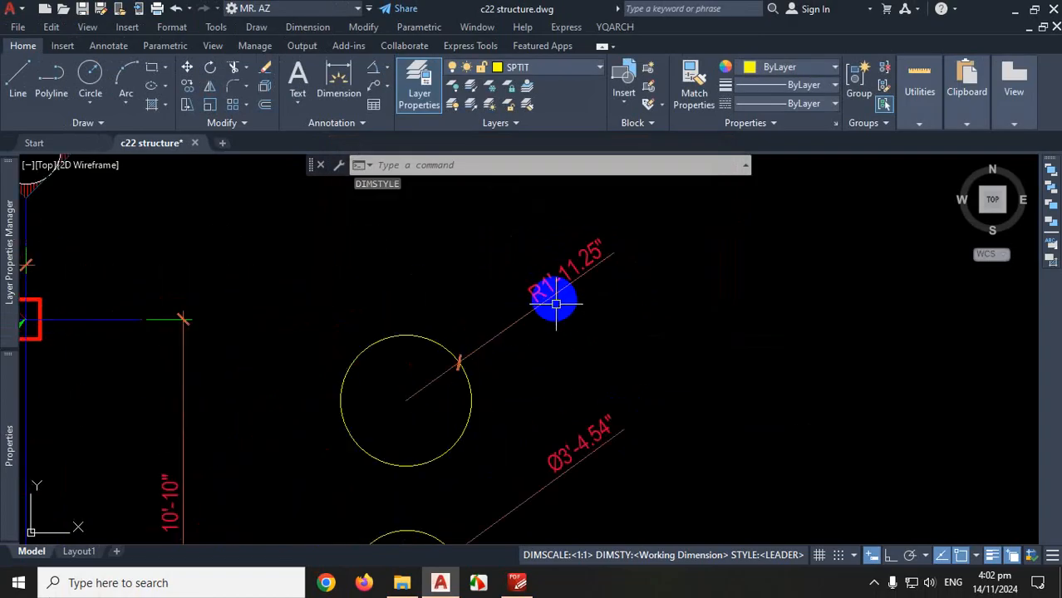
pyautogui.scroll(-2, 583, 326)
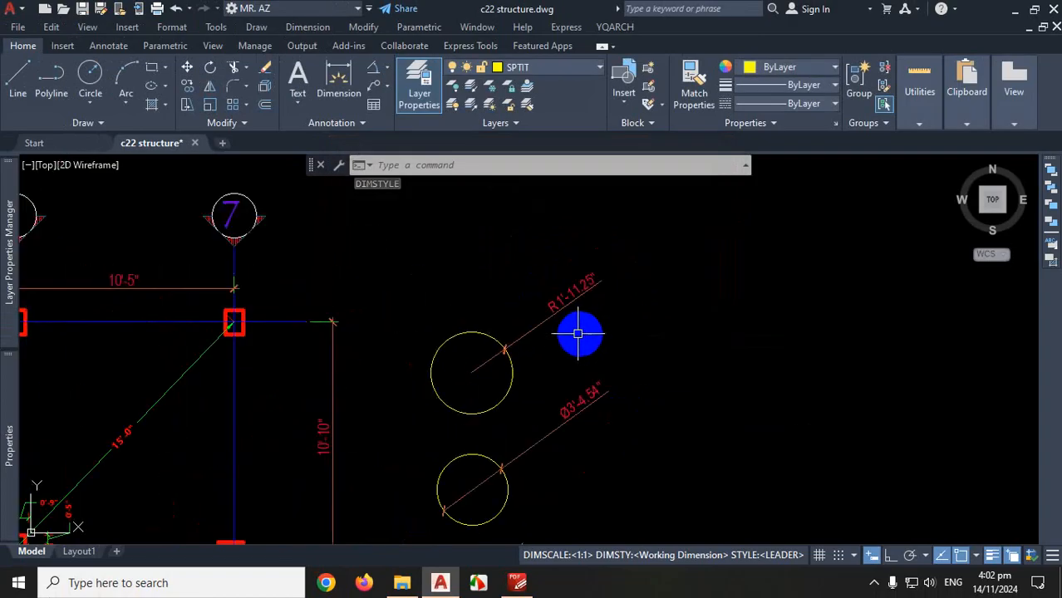
pyautogui.scroll(2, 586, 323)
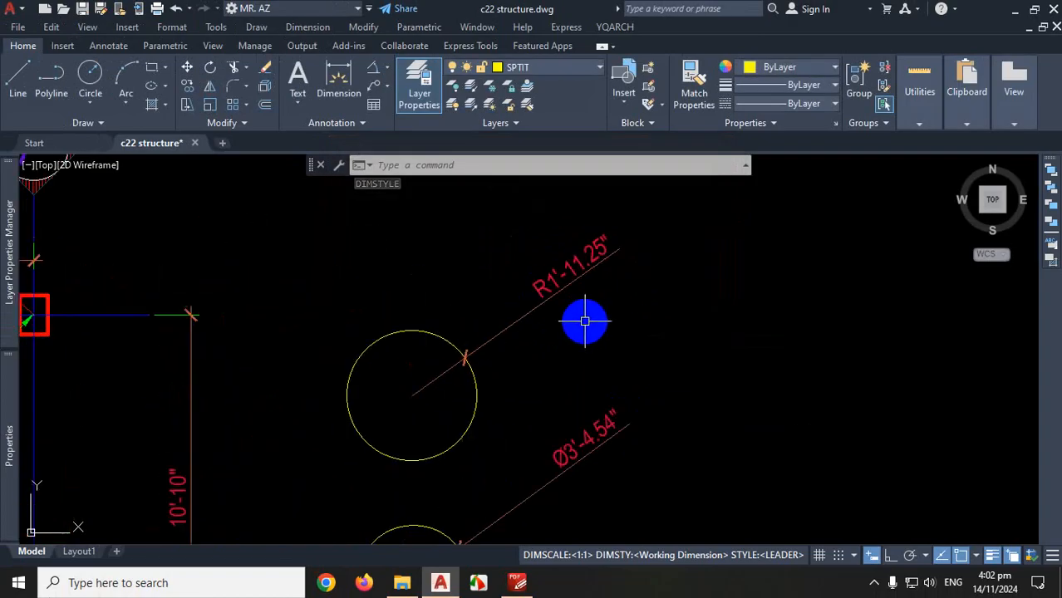
pyautogui.click(386, 73)
pyautogui.click(380, 216)
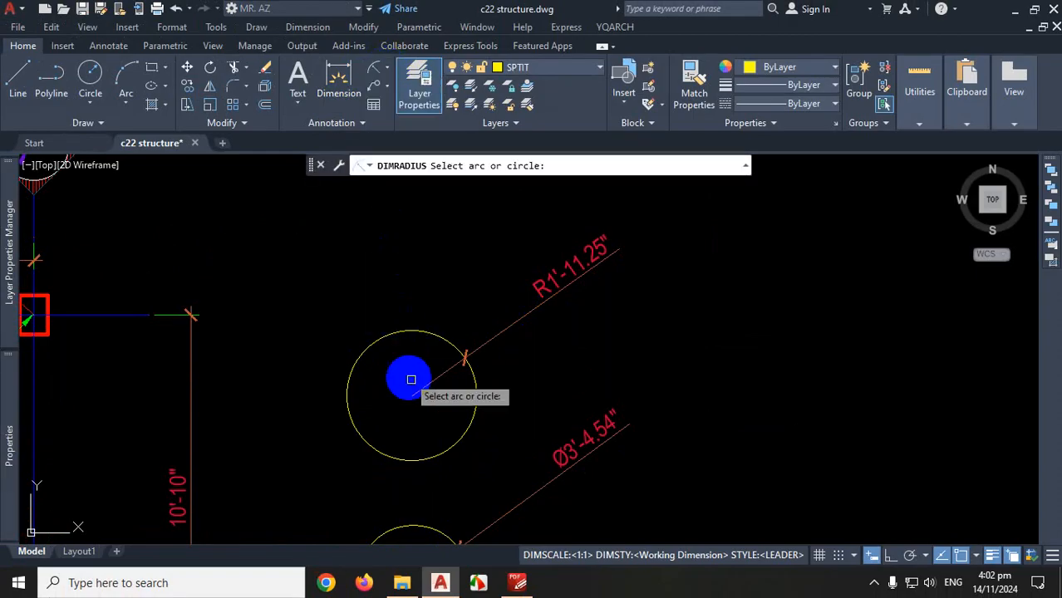
pyautogui.click(470, 414)
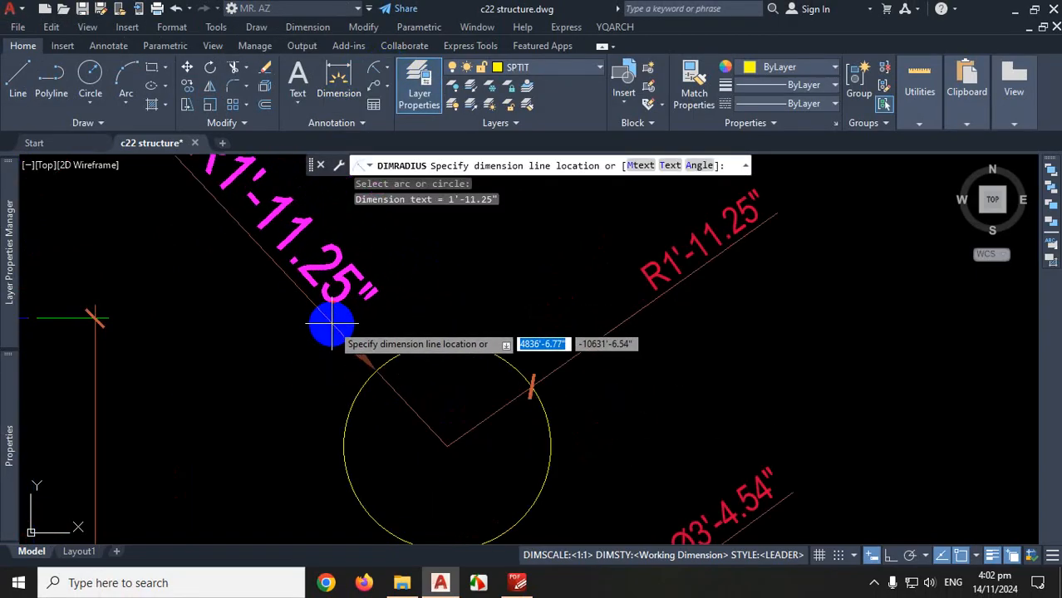
pyautogui.click(331, 321)
# - Compare the new radius dimension's arrowhead and text with the older radius dimension, and inspect the existing angular dimension
pyautogui.moveTo(406, 316); pyautogui.dragTo(432, 316, button='middle')
pyautogui.scroll(-2, 379, 320)
pyautogui.scroll(5, 586, 368)
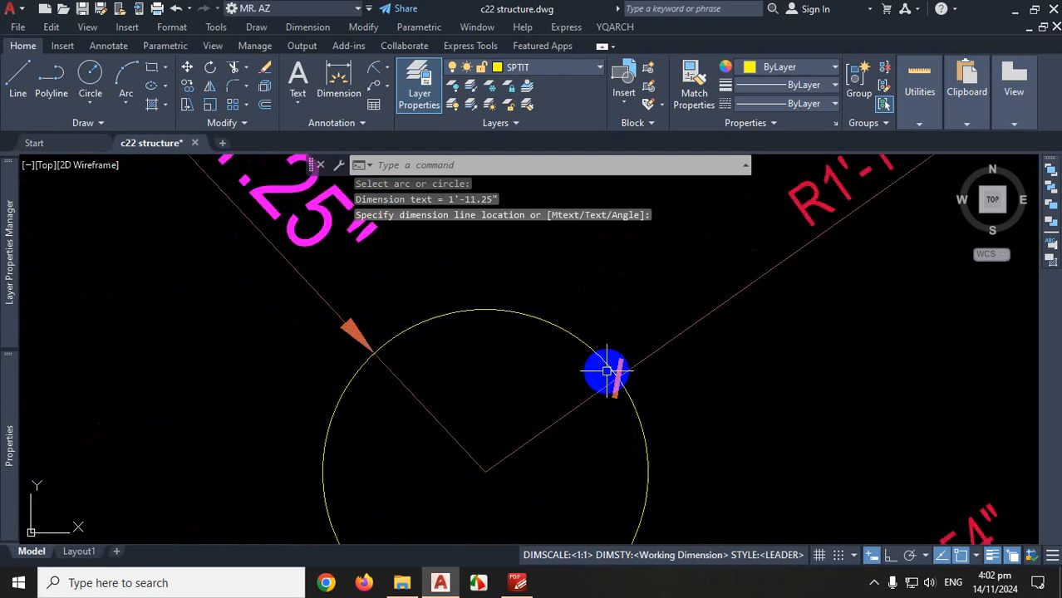
pyautogui.scroll(-3, 585, 375)
pyautogui.scroll(5, 462, 249)
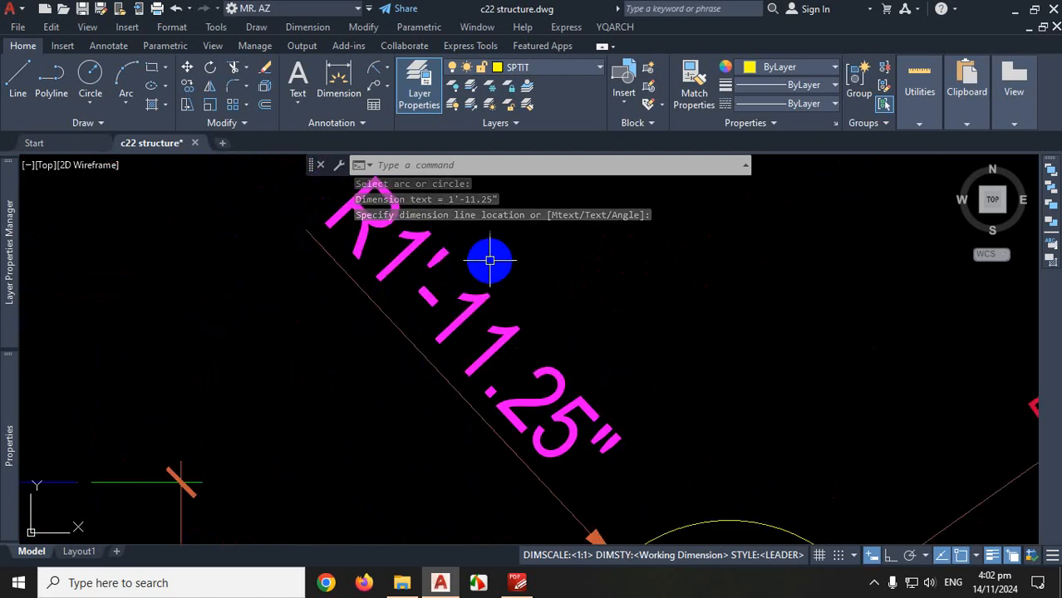
pyautogui.scroll(-3, 474, 249)
pyautogui.scroll(-3, 540, 422)
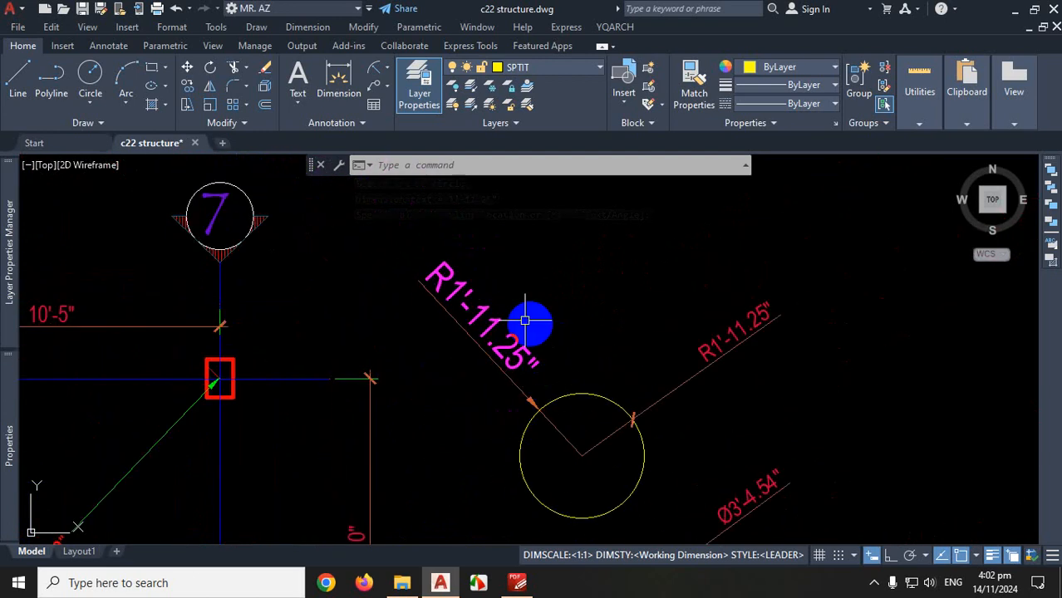
pyautogui.moveTo(513, 355)
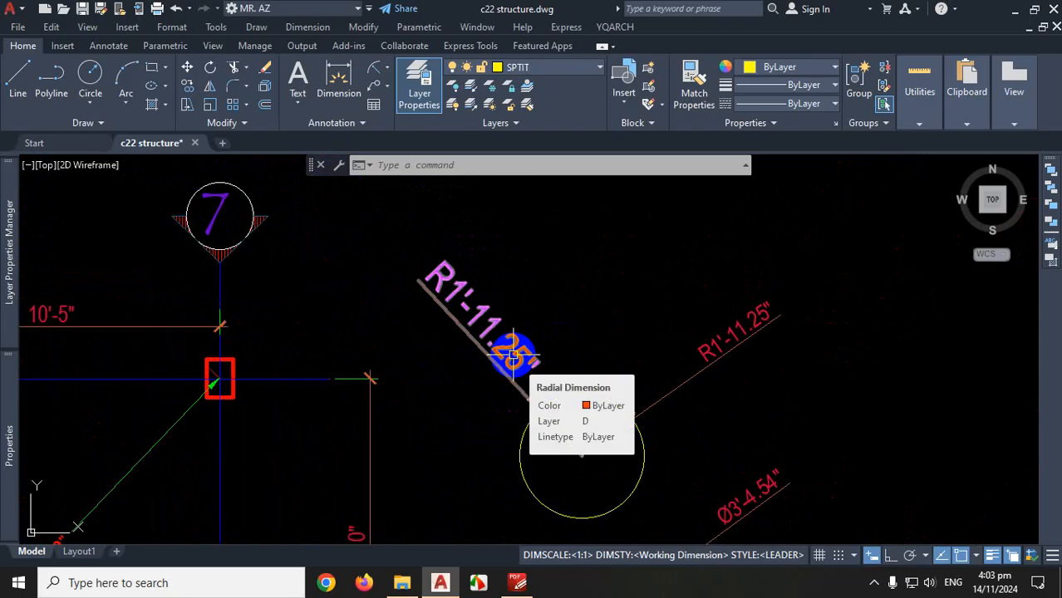
pyautogui.scroll(-4, 611, 331)
pyautogui.scroll(5, 581, 303)
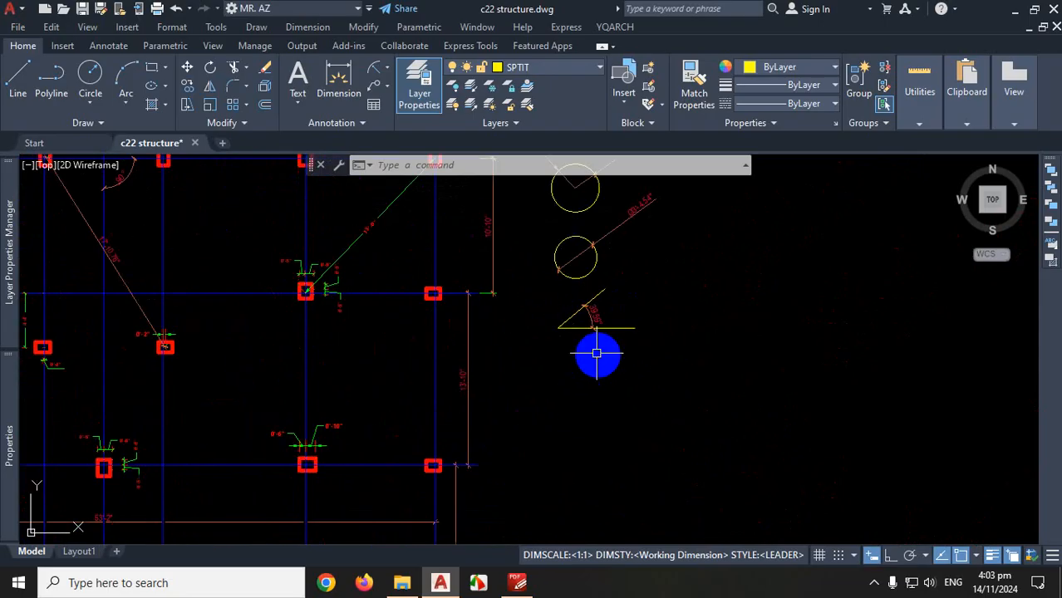
pyautogui.scroll(4, 606, 294)
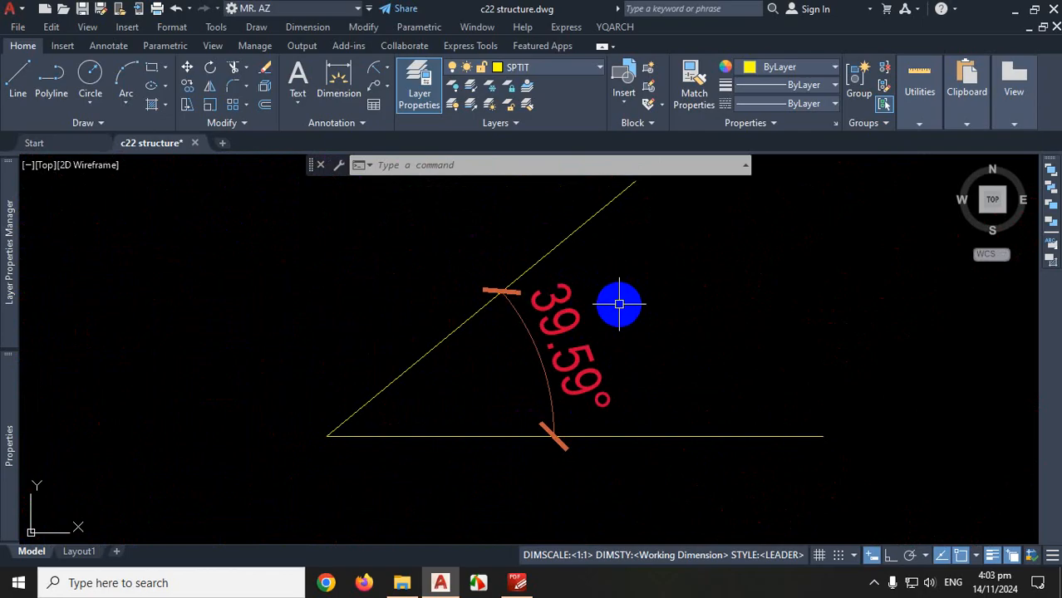
# - Create a sub-style of Working Dimension that applies to angular dimensions only and continue to its settings
pyautogui.press('Return')
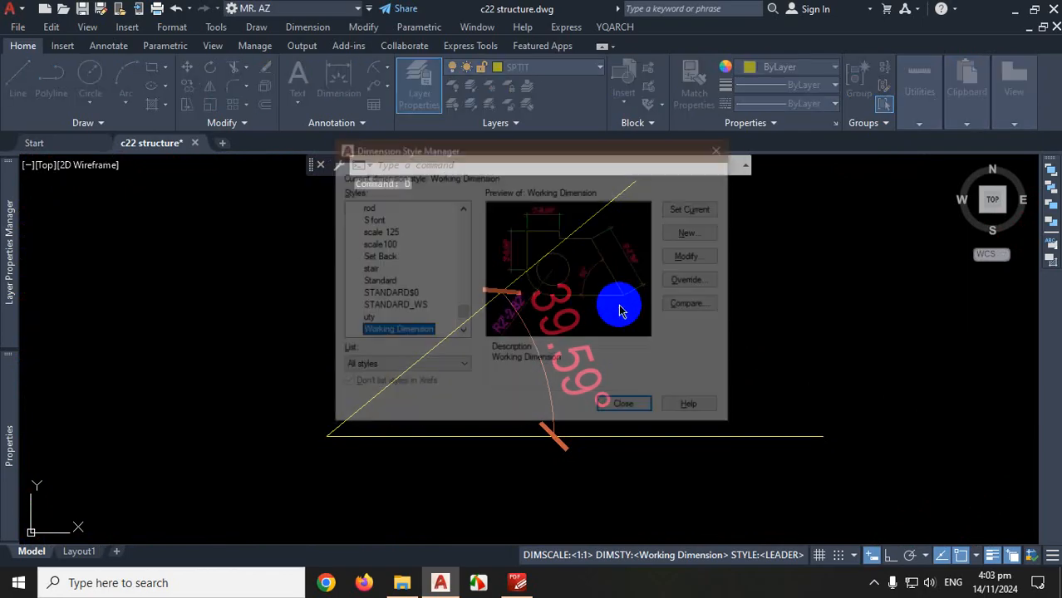
pyautogui.scroll(-2, 420, 312)
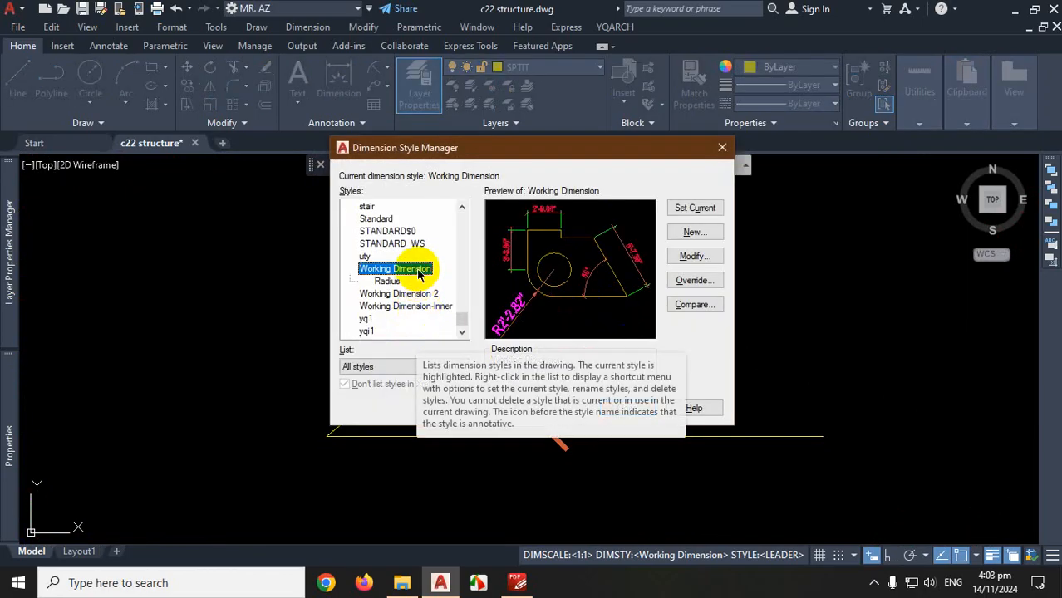
pyautogui.click(698, 257)
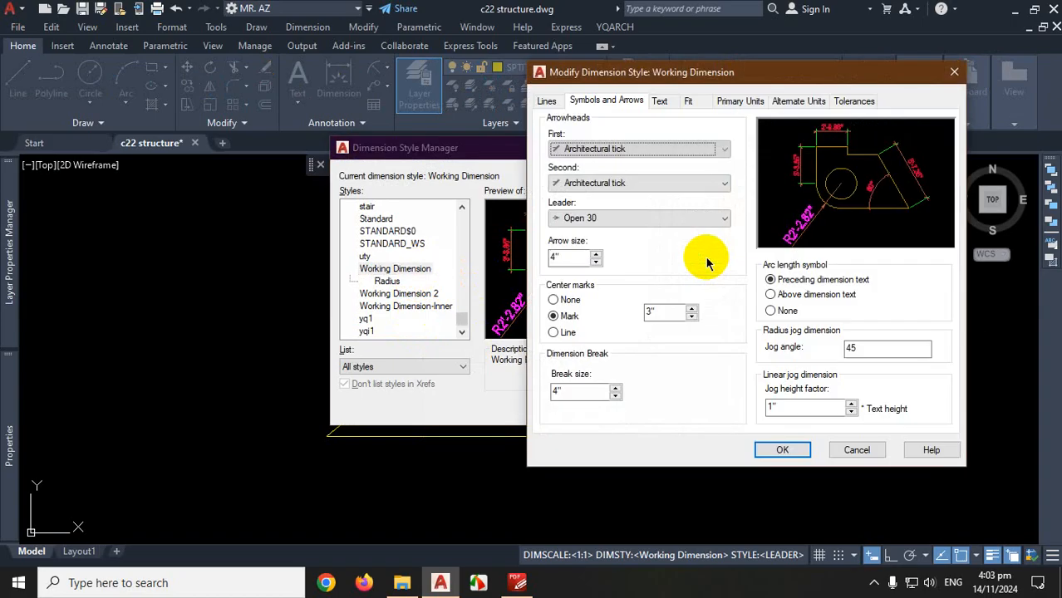
pyautogui.click(946, 78)
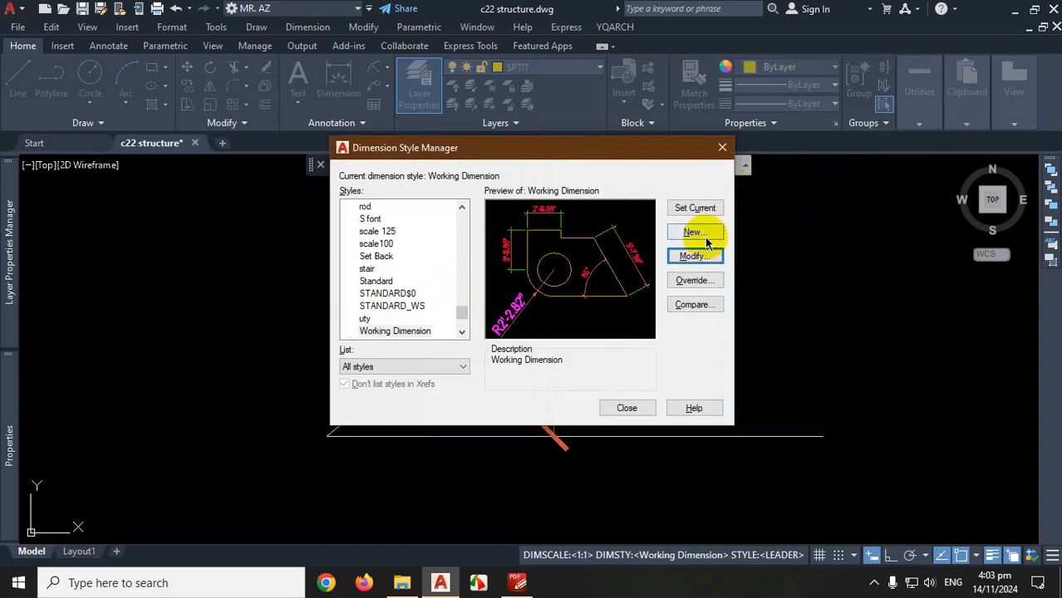
pyautogui.click(698, 233)
pyautogui.click(462, 352)
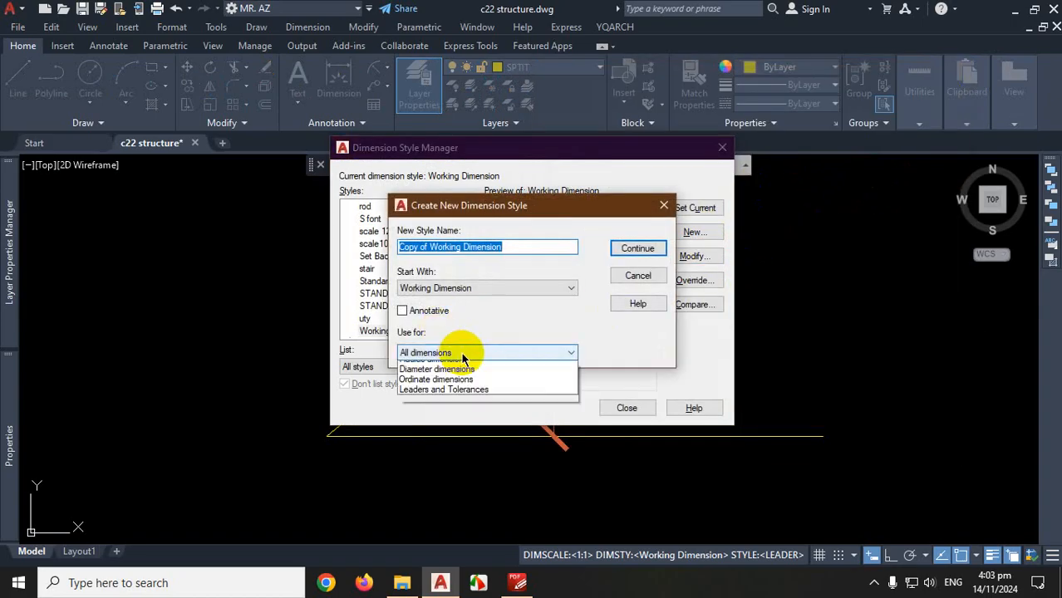
pyautogui.click(449, 387)
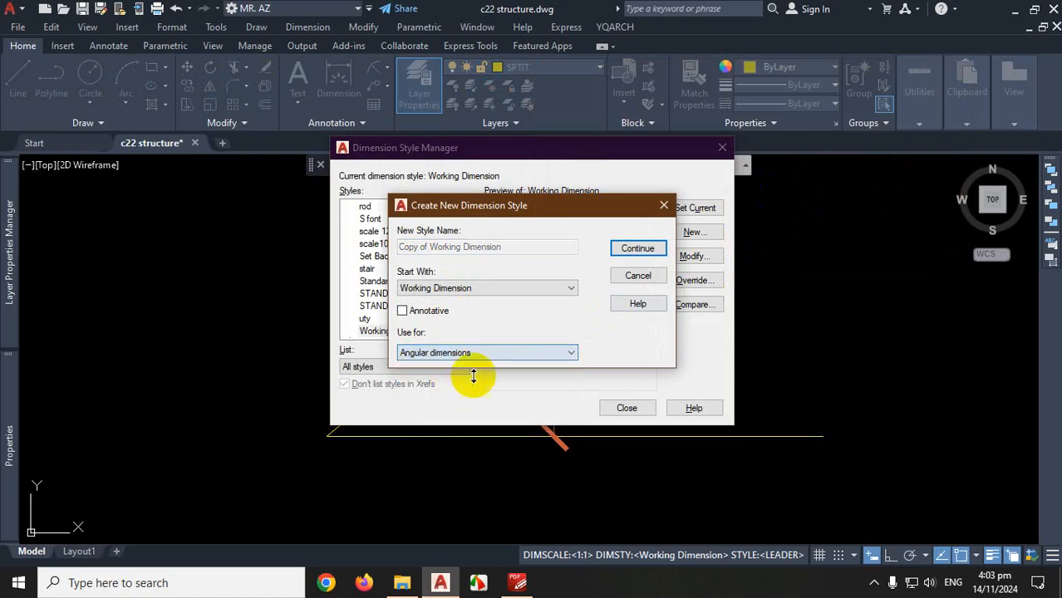
pyautogui.click(638, 250)
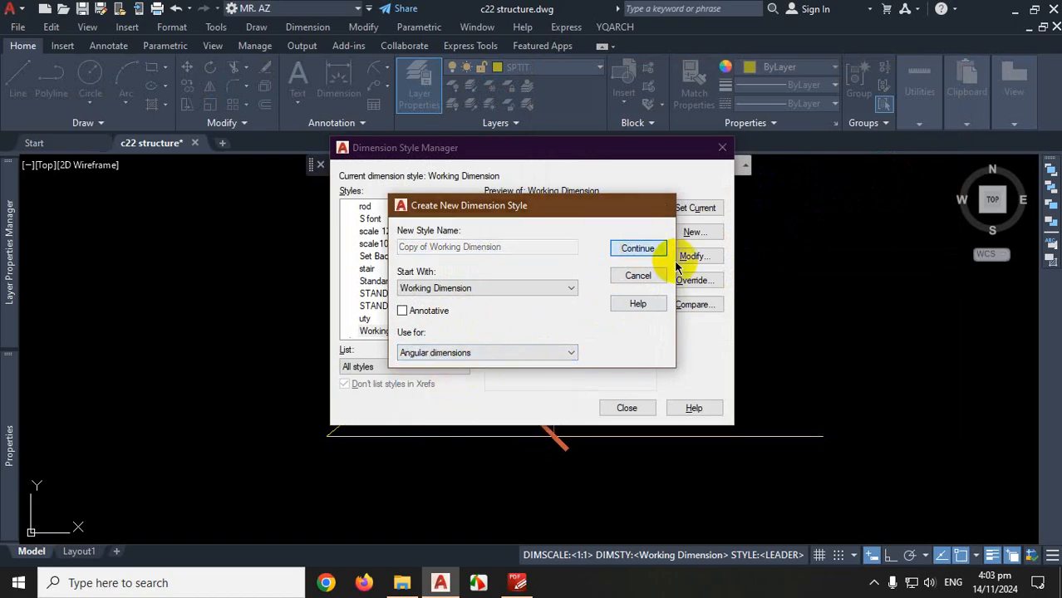
# - Set the angular style's arrowheads to Dot blank and its arrow size to 3
pyautogui.click(410, 142)
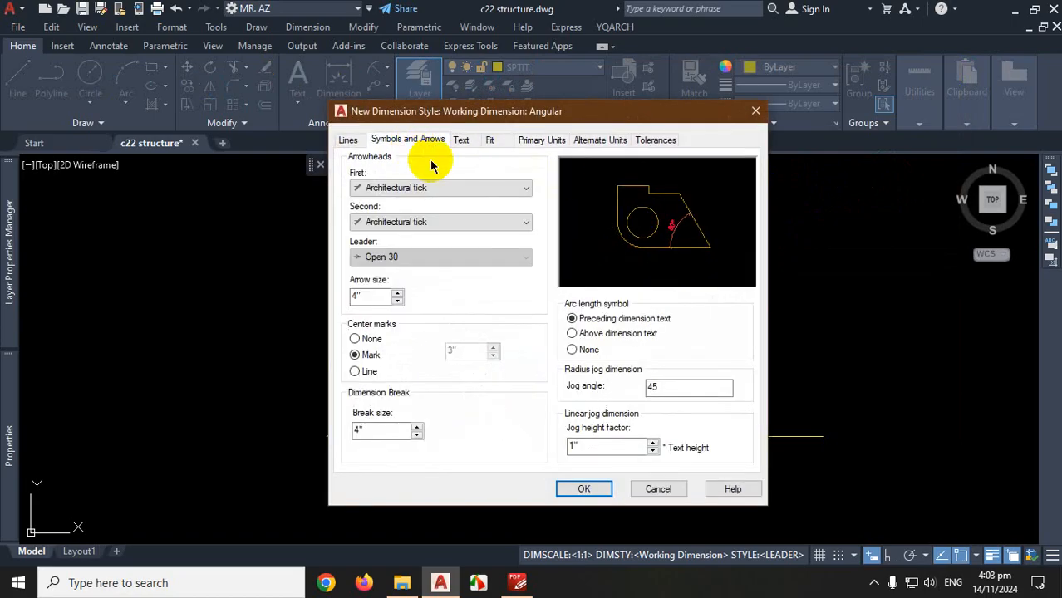
pyautogui.click(453, 190)
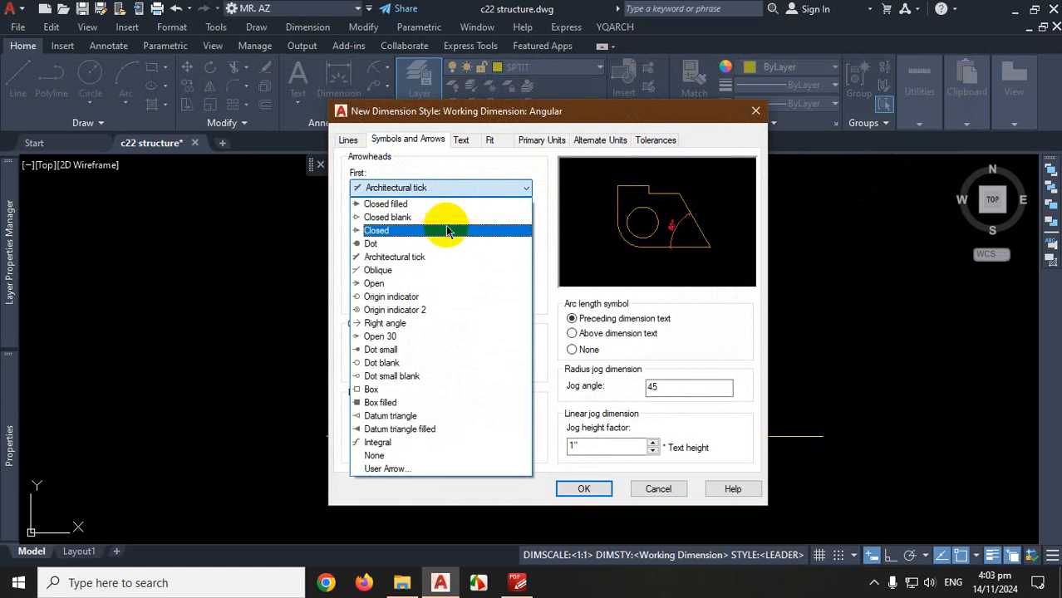
pyautogui.click(410, 364)
pyautogui.click(369, 296)
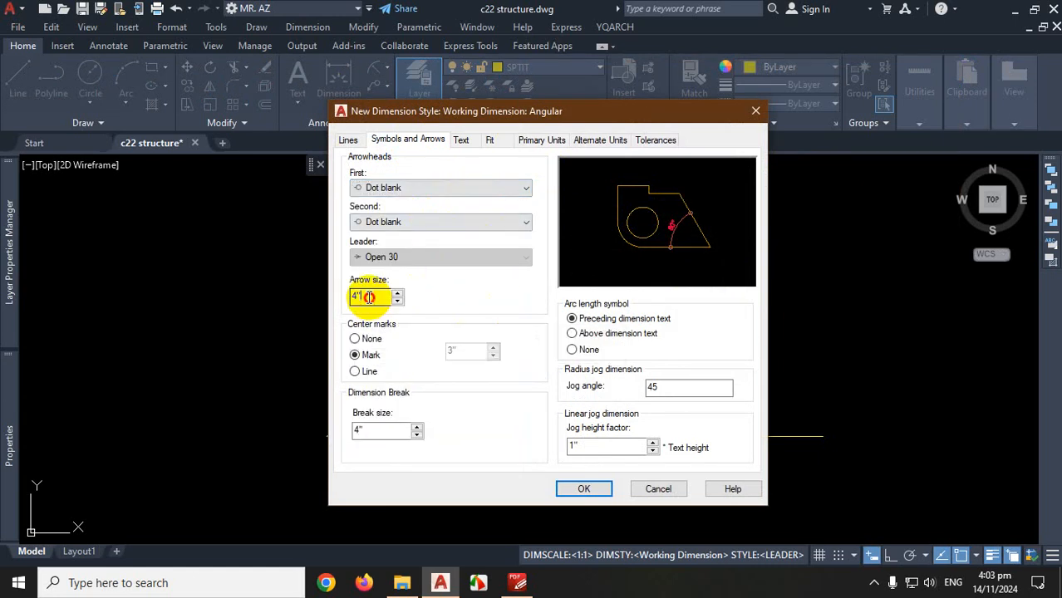
pyautogui.moveTo(369, 297); pyautogui.dragTo(336, 304)
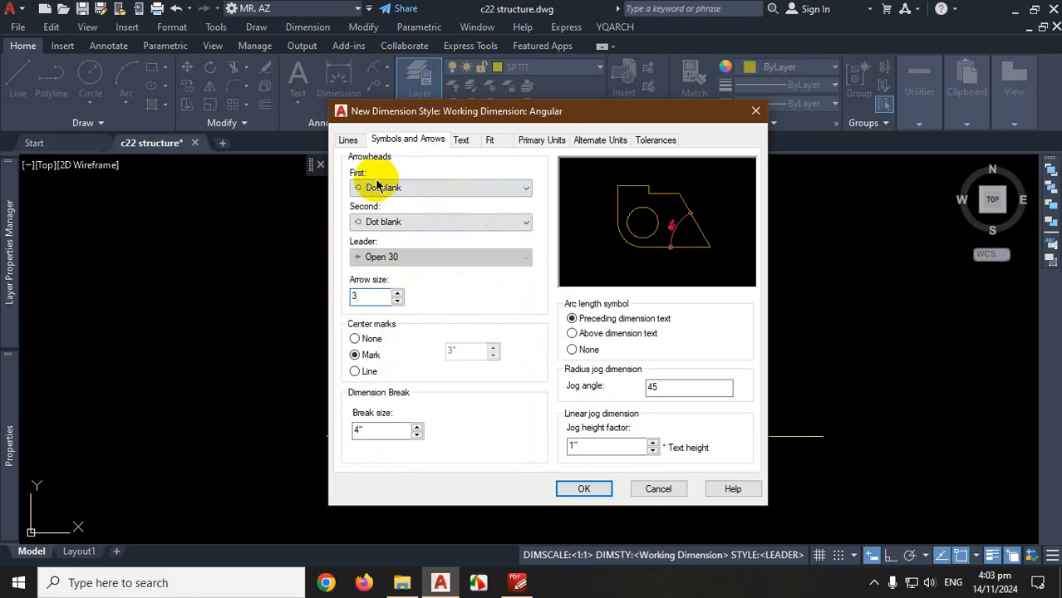
# - Set the angular style's extension line color to Red and its dimension line color to Green
pyautogui.click(349, 141)
pyautogui.click(465, 328)
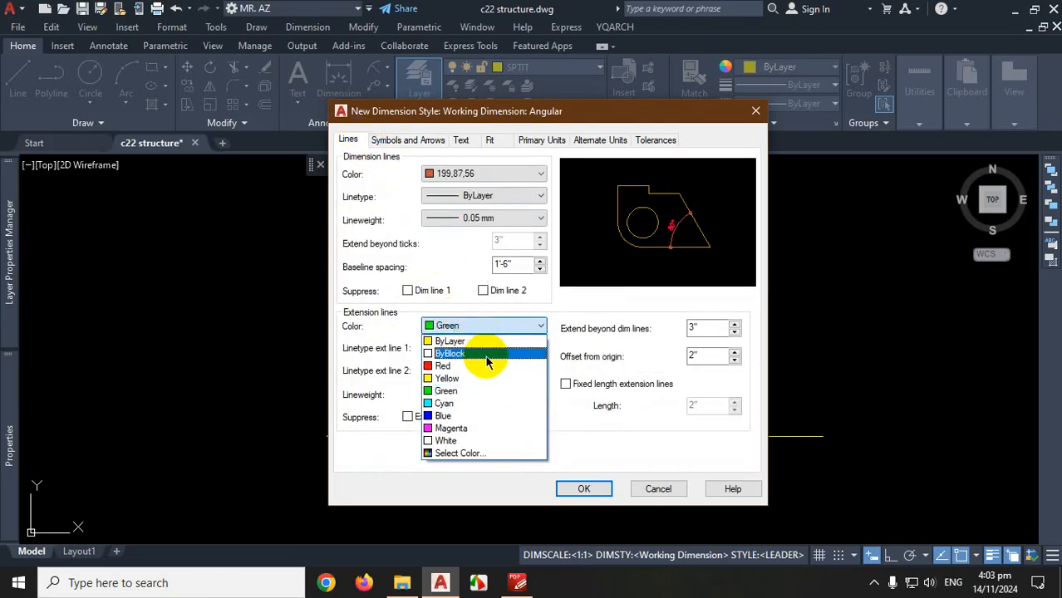
pyautogui.click(465, 366)
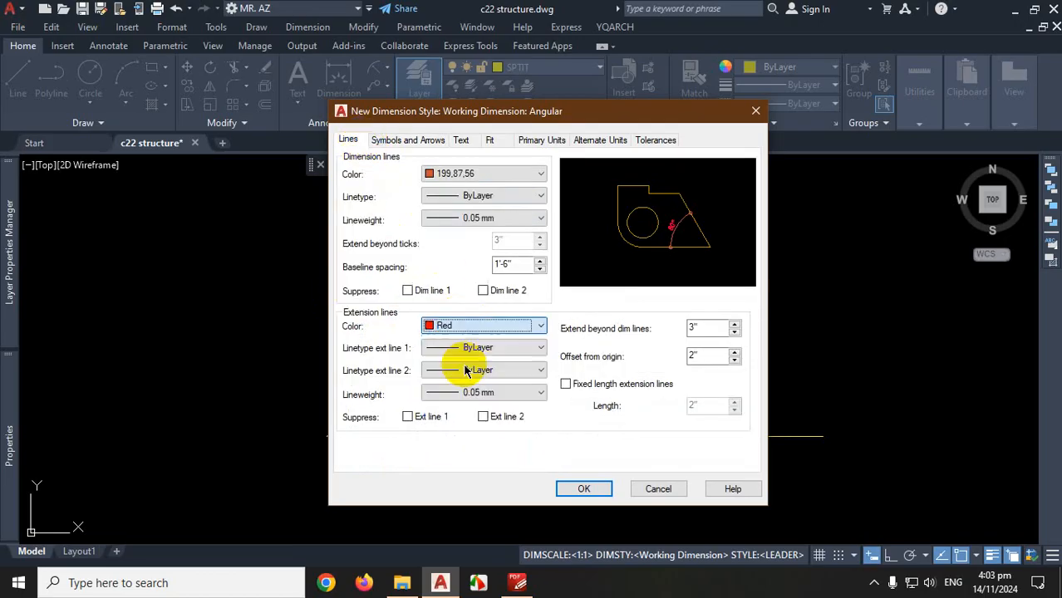
pyautogui.click(470, 173)
pyautogui.click(463, 240)
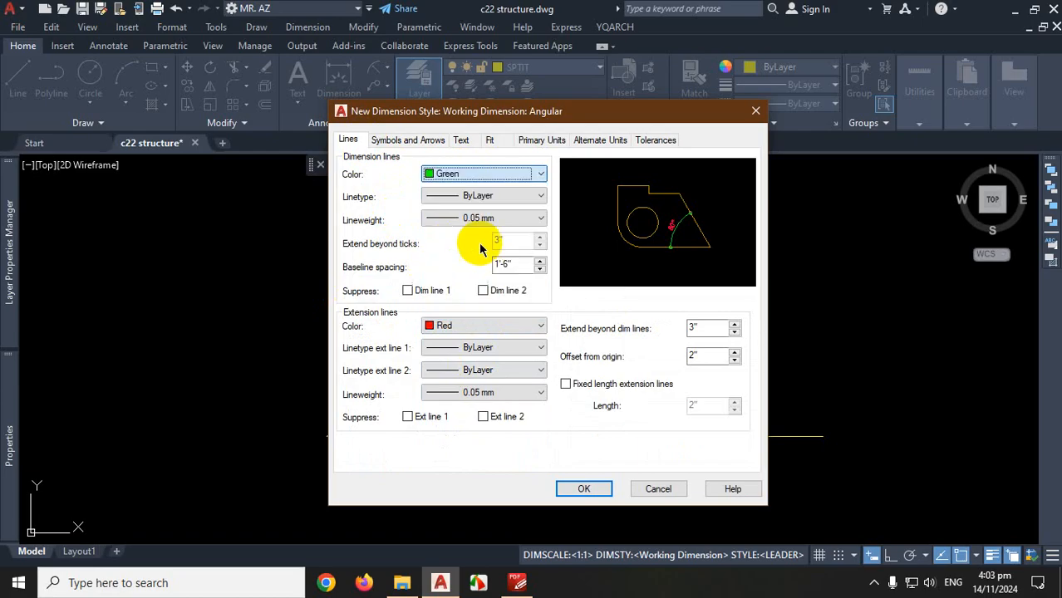
# - Set the angular style's angle precision to 0, save the sub-style and close the dimension style manager
pyautogui.click(489, 141)
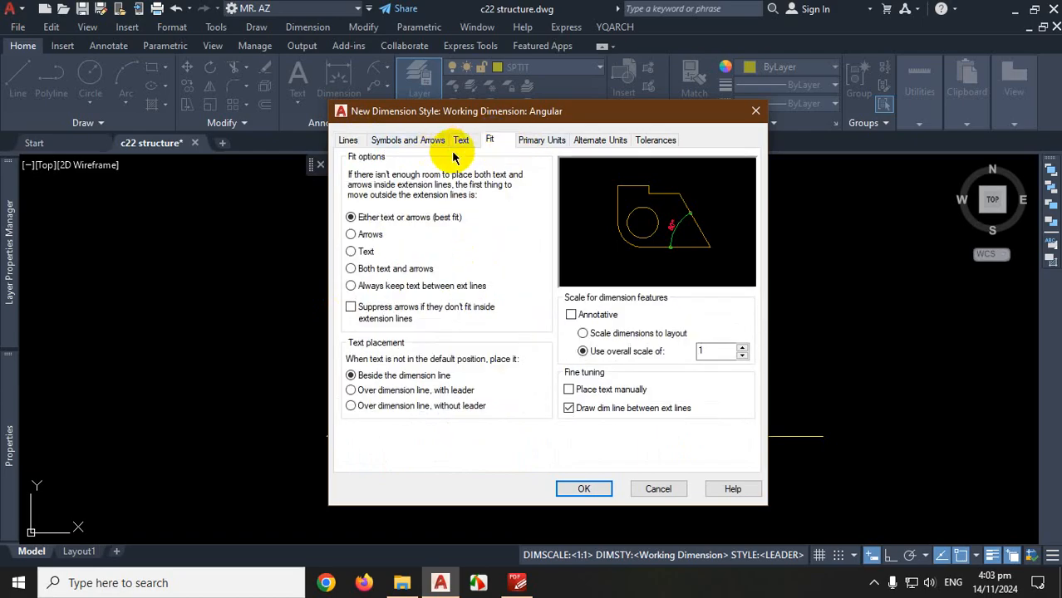
pyautogui.click(542, 143)
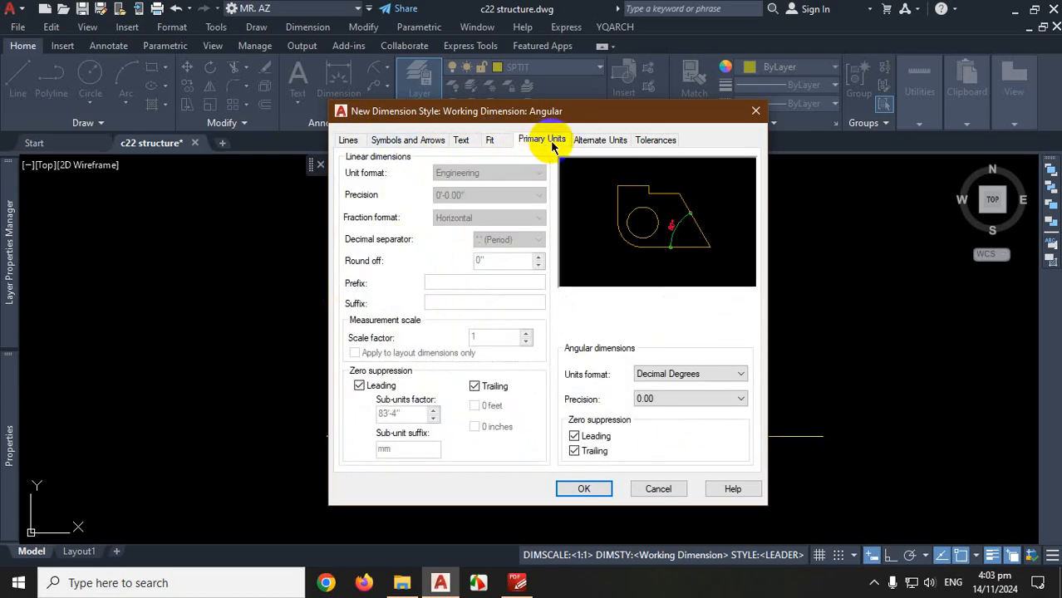
pyautogui.click(600, 141)
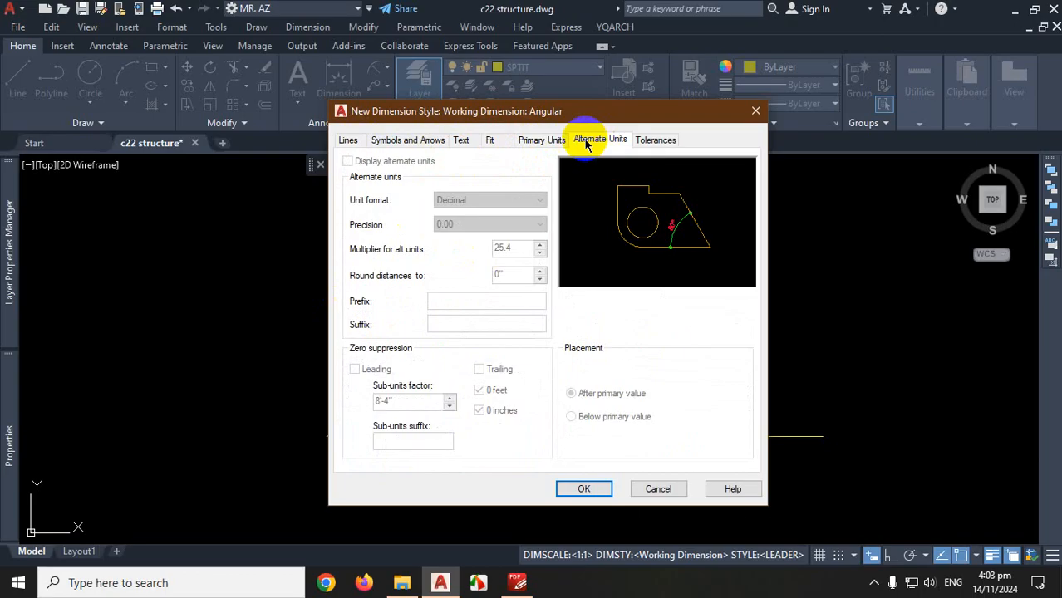
pyautogui.click(536, 140)
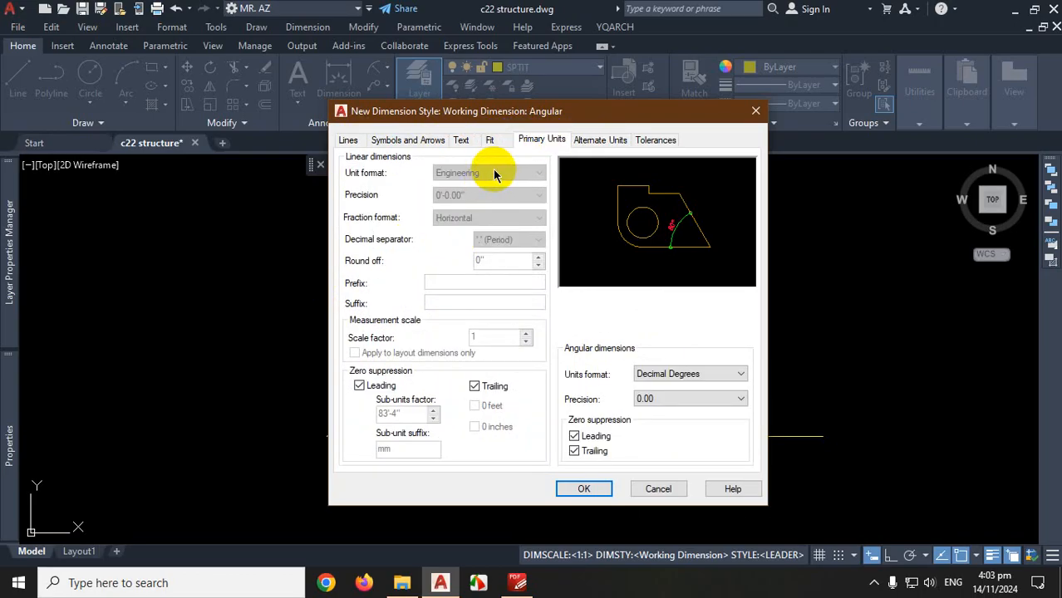
pyautogui.click(490, 140)
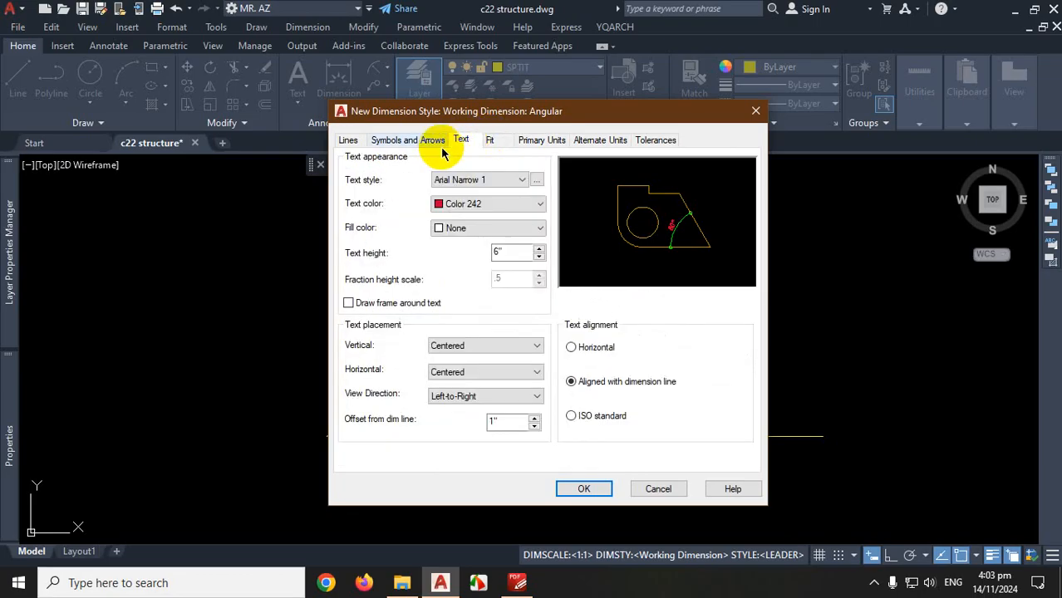
pyautogui.click(492, 141)
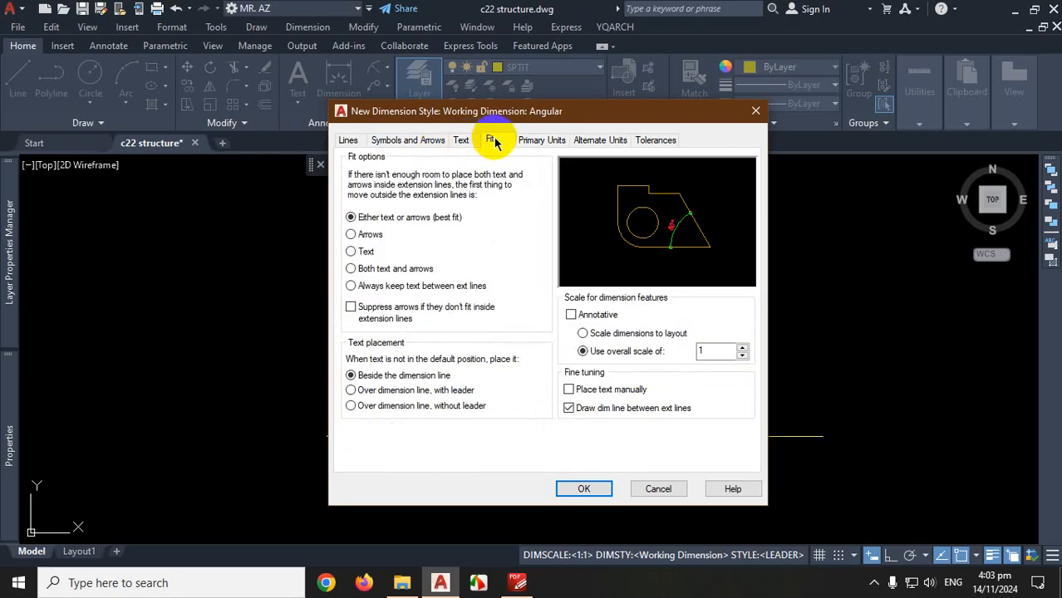
pyautogui.click(544, 142)
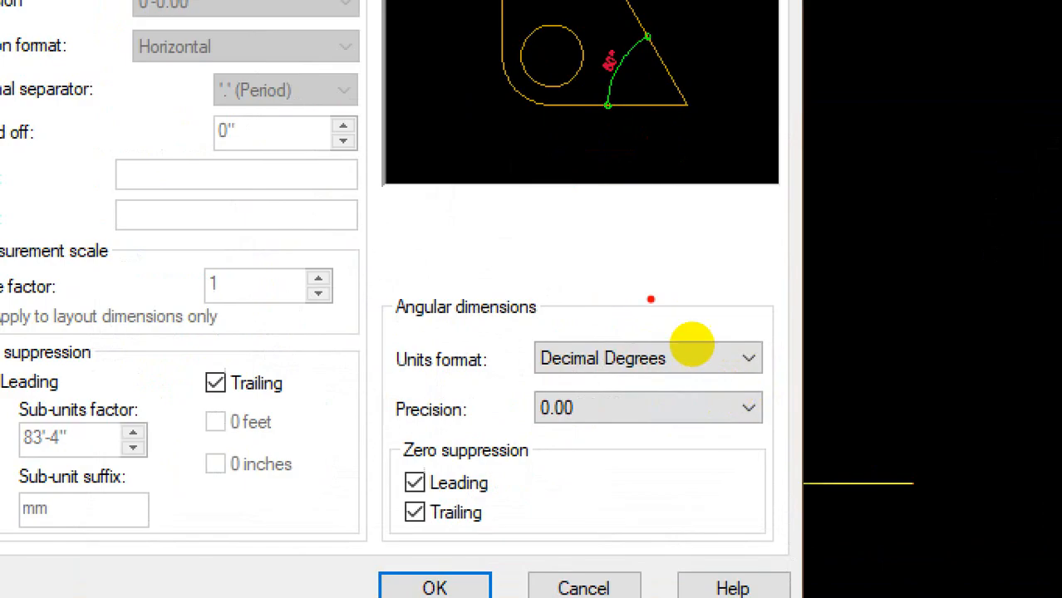
pyautogui.moveTo(565, 270)
pyautogui.mouseDown()
pyautogui.moveTo(628, 467)
pyautogui.moveTo(574, 243)
pyautogui.mouseUp()
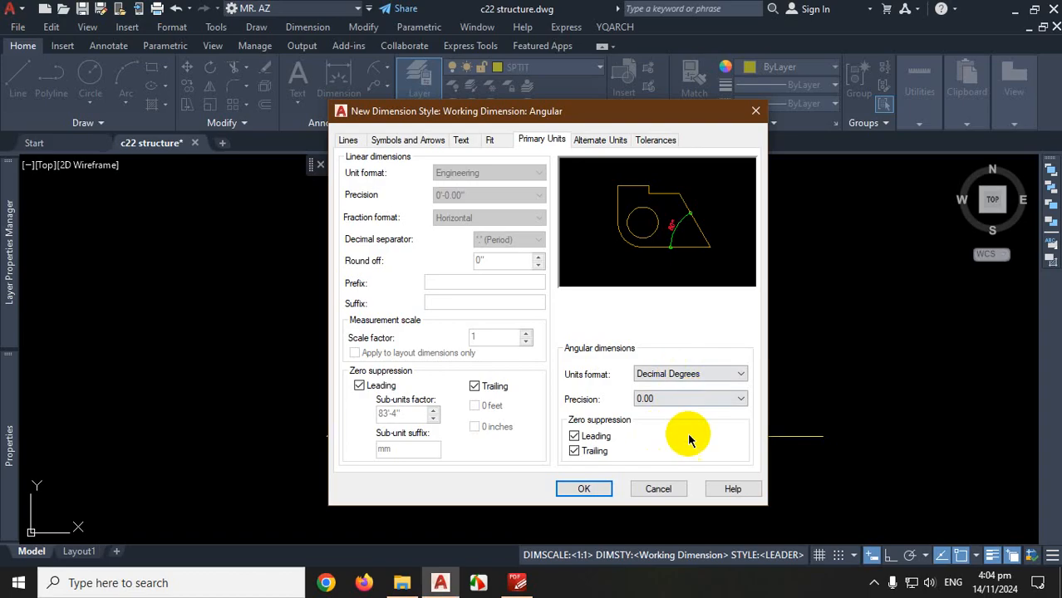
pyautogui.click(658, 407)
pyautogui.click(671, 416)
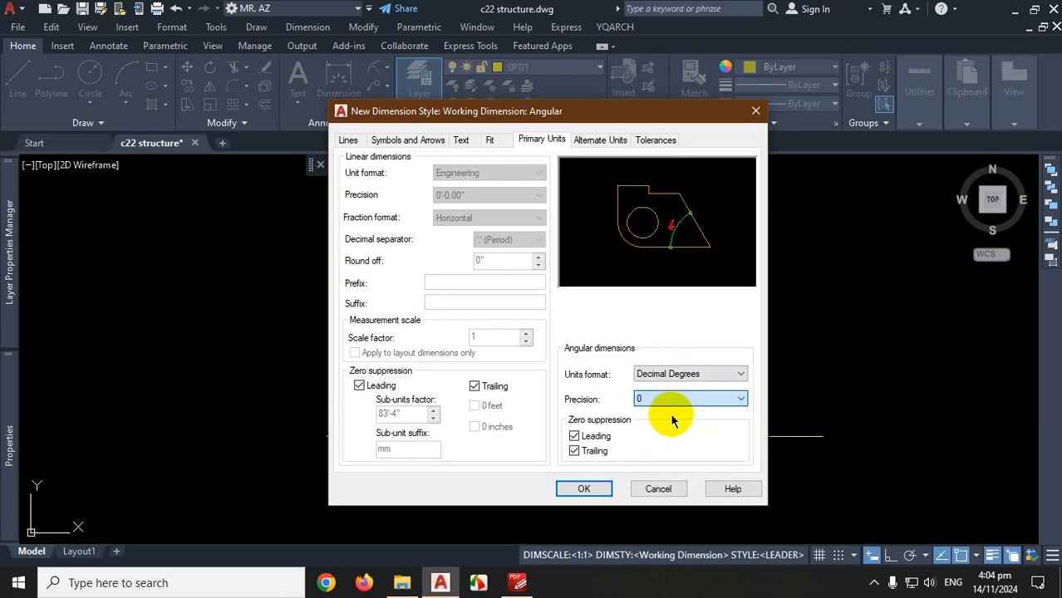
pyautogui.click(599, 490)
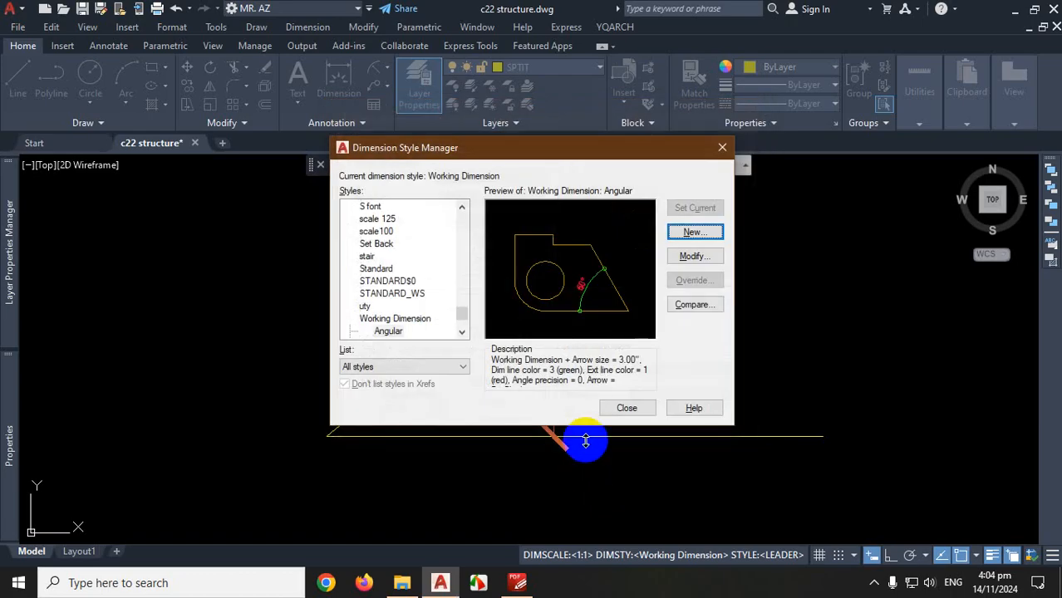
pyautogui.click(398, 319)
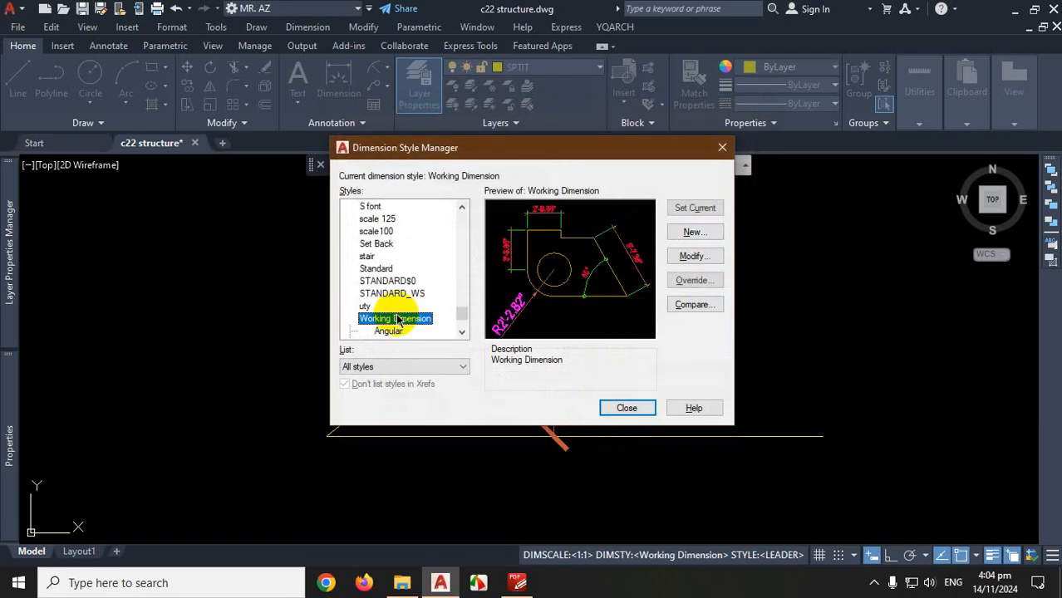
pyautogui.click(627, 408)
# - Examine the angular dimension's dimension line, arrowheads and text in the drawing, and compare it with the nearby linear dimensions
pyautogui.scroll(-4, 526, 365)
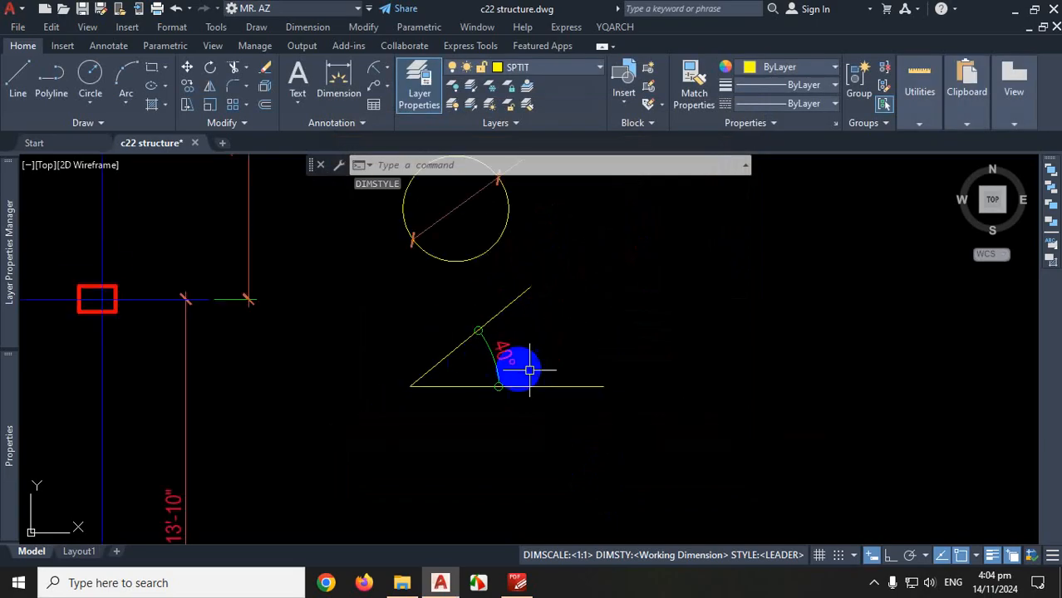
pyautogui.scroll(2, 565, 382)
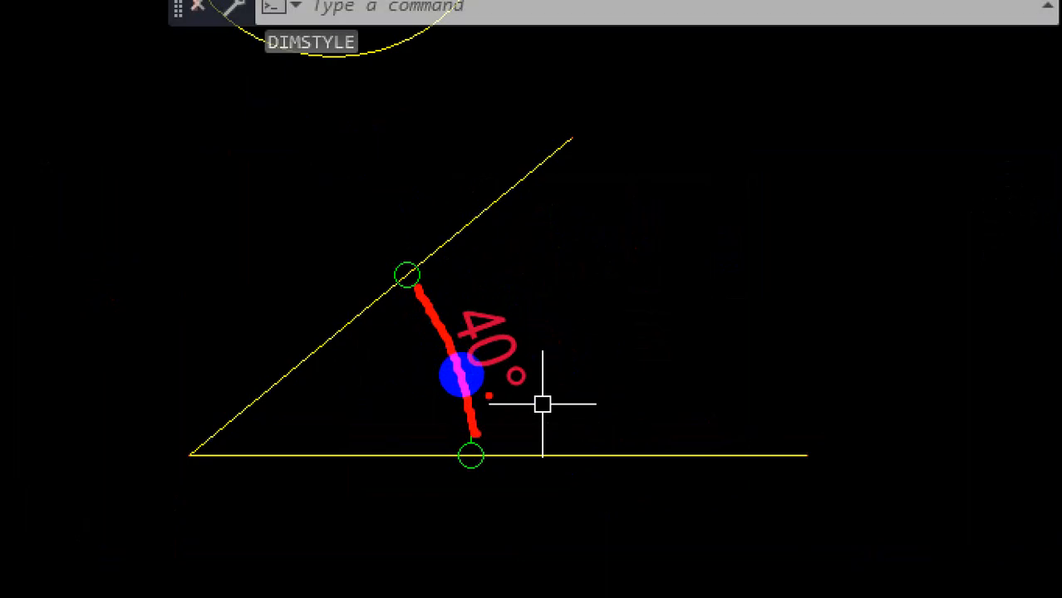
pyautogui.moveTo(461, 376)
pyautogui.mouseDown()
pyautogui.moveTo(405, 275)
pyautogui.moveTo(479, 263)
pyautogui.moveTo(434, 260)
pyautogui.mouseUp()
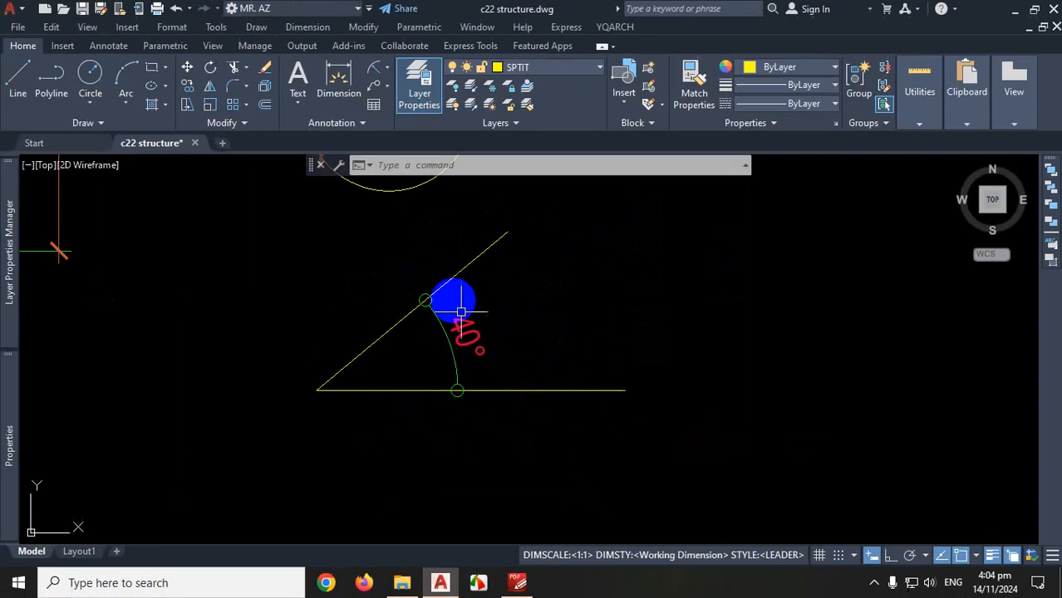
pyautogui.scroll(-3, 481, 322)
pyautogui.scroll(-1, 339, 314)
pyautogui.scroll(2, 340, 314)
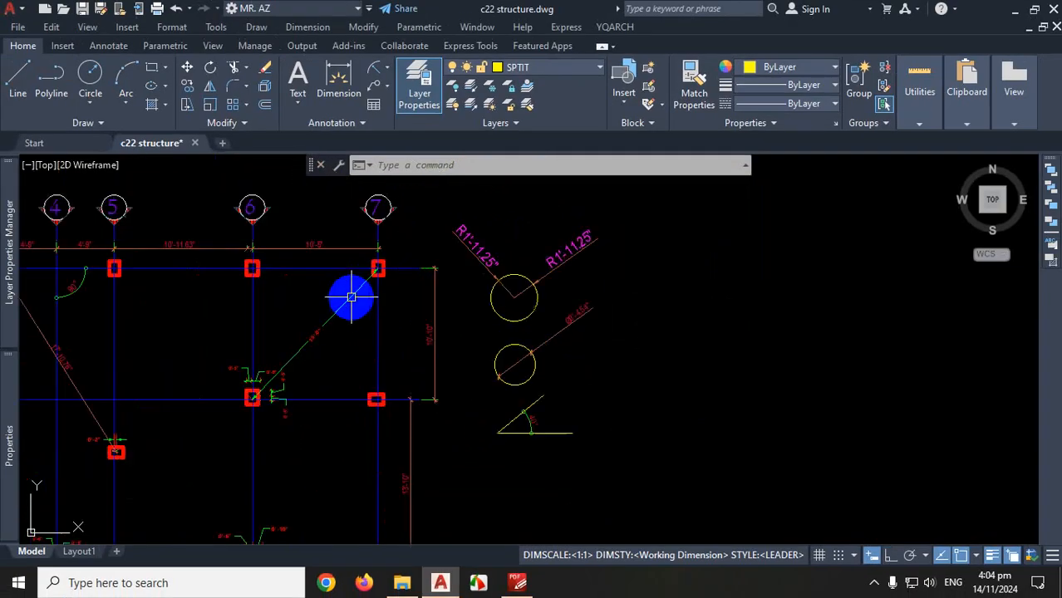
pyautogui.scroll(3, 505, 391)
pyautogui.scroll(3, 588, 456)
pyautogui.scroll(2, 587, 456)
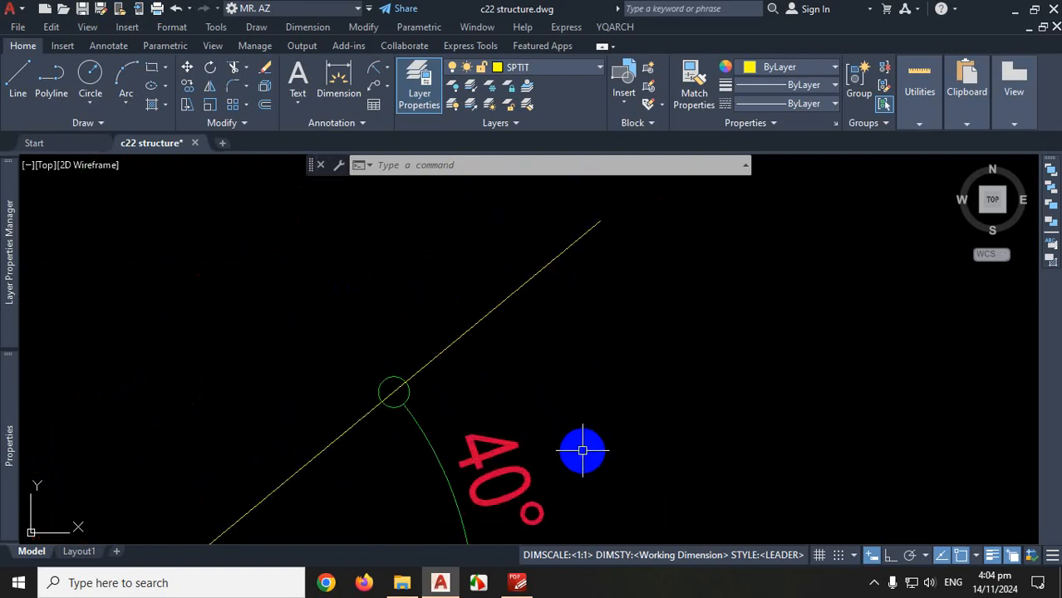
pyautogui.scroll(-4, 581, 449)
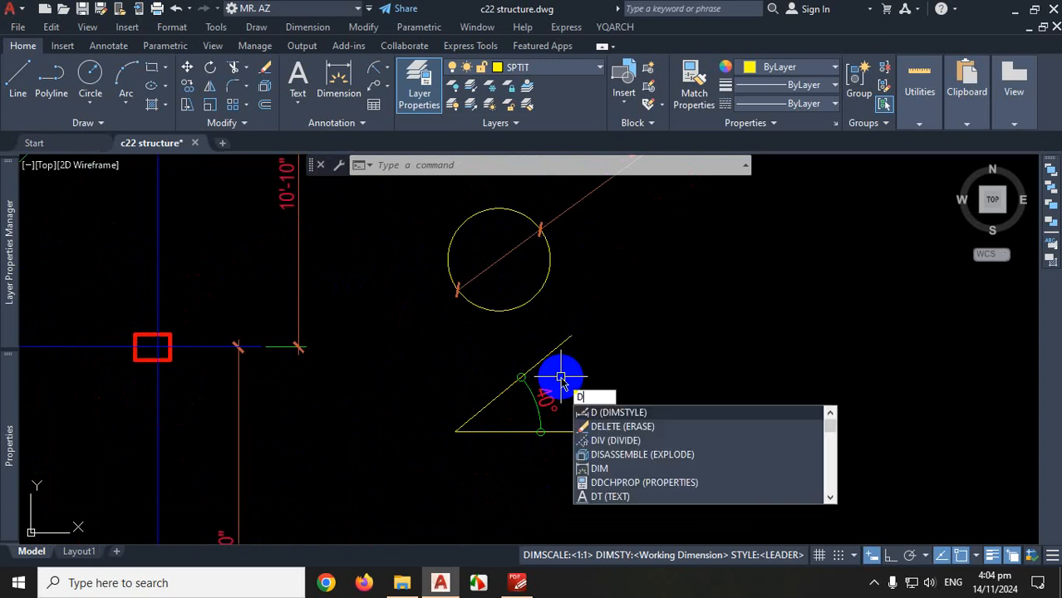
# - Review which dimension types a new sub-style of Working Dimension can apply to, without creating one
pyautogui.press('Return')
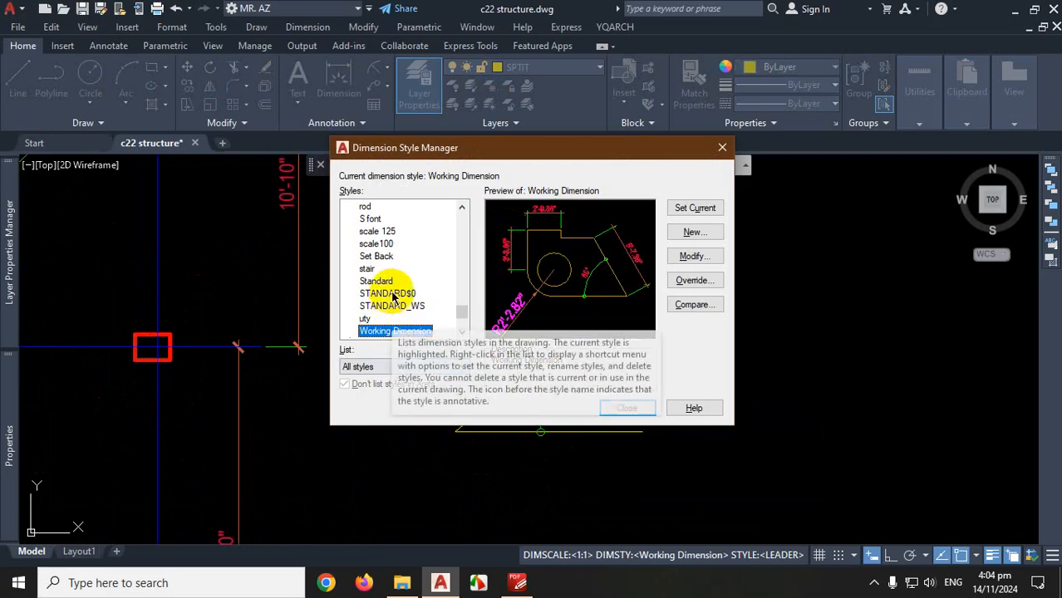
pyautogui.scroll(-2, 414, 329)
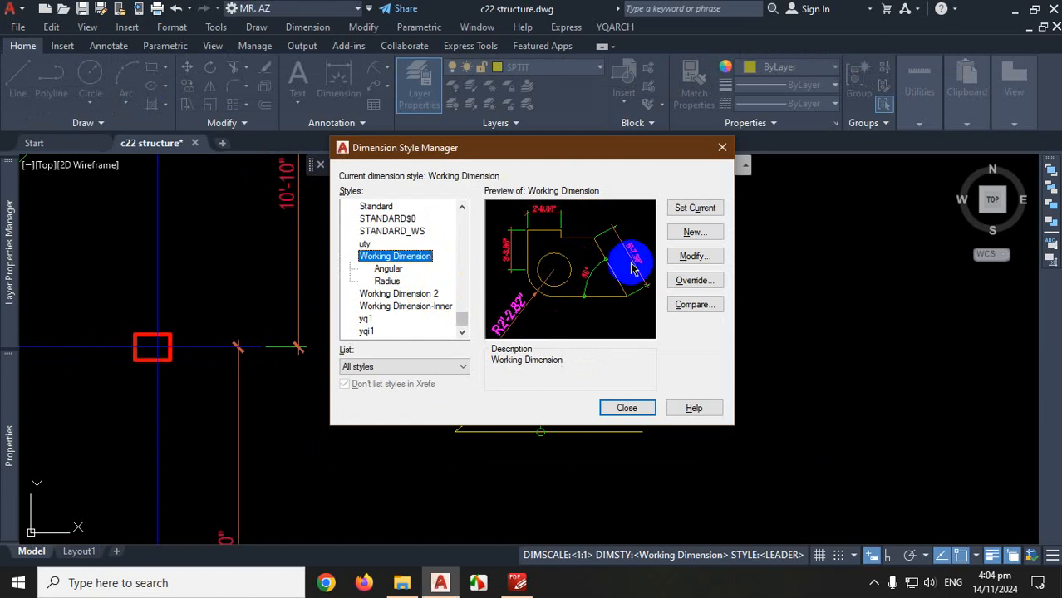
pyautogui.click(695, 232)
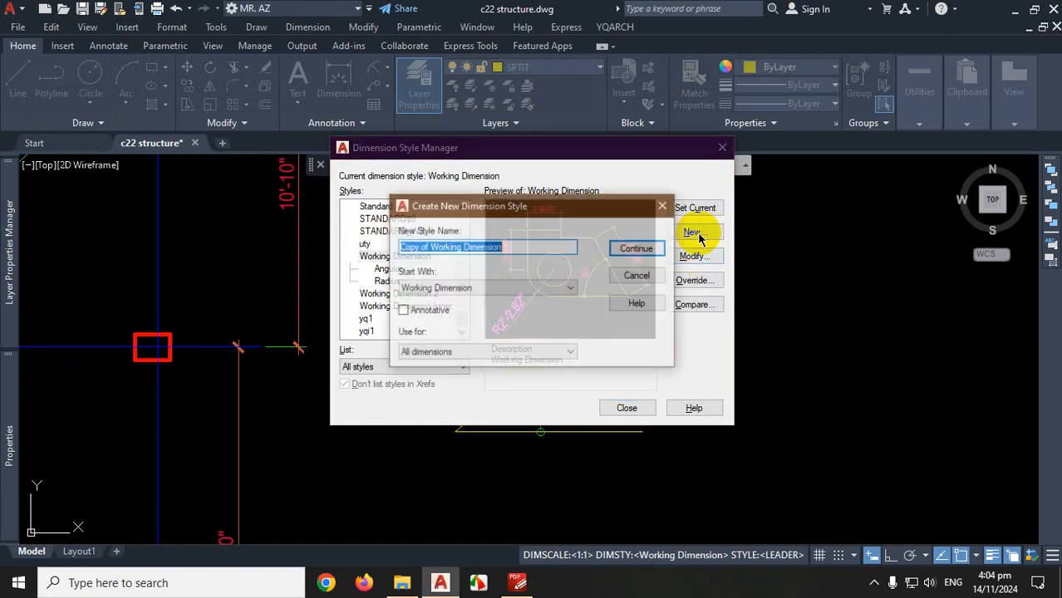
pyautogui.click(510, 358)
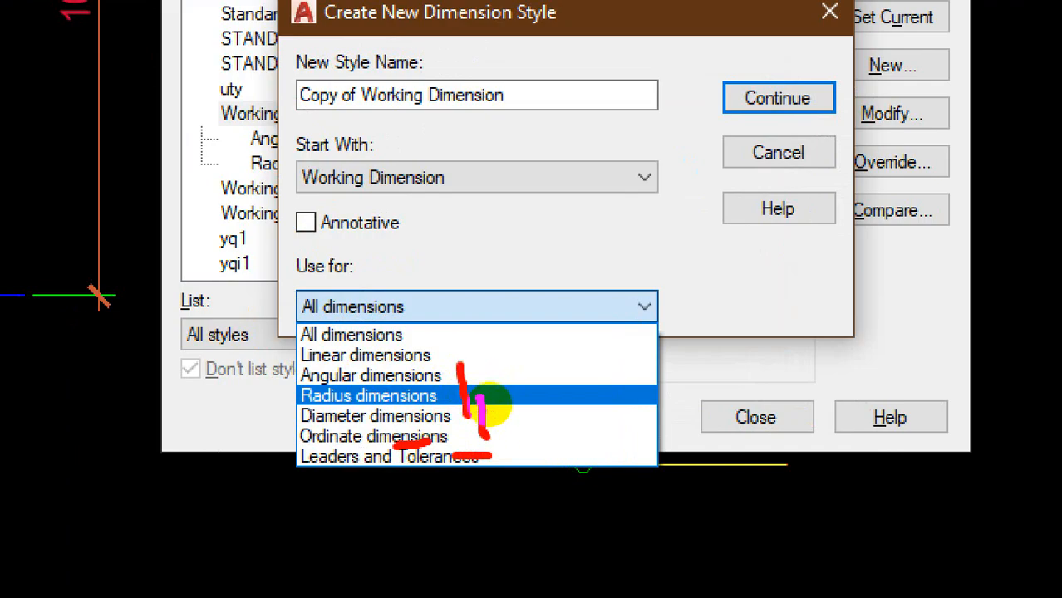
pyautogui.click(490, 396)
pyautogui.click(790, 97)
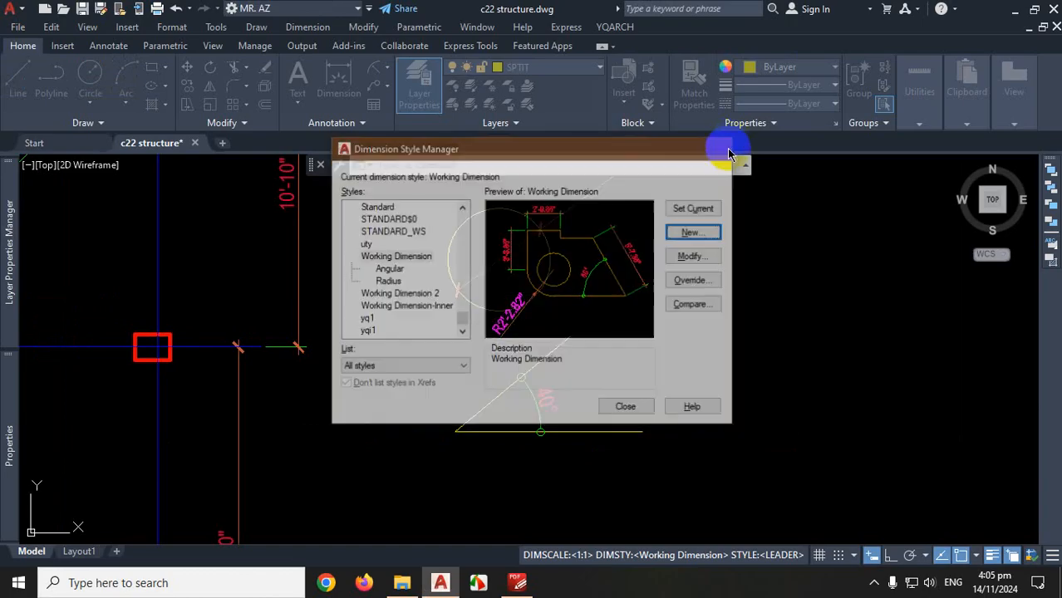
# - Compare the arrowheads of the radius dimensions with those of the diameter dimension on the lower circle
pyautogui.scroll(-2, 526, 333)
pyautogui.scroll(2, 545, 260)
pyautogui.scroll(-1, 587, 375)
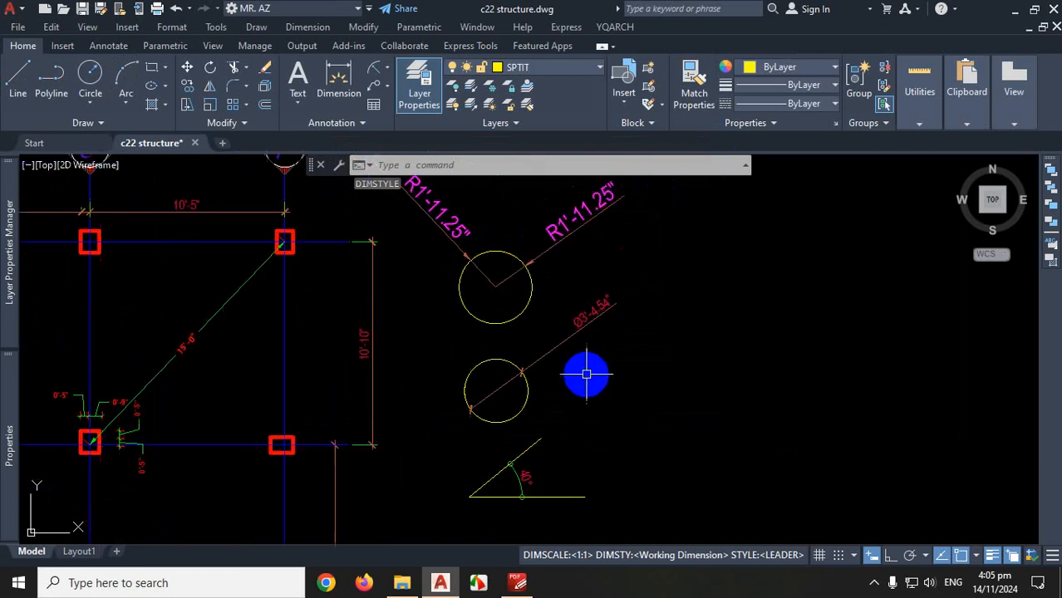
pyautogui.scroll(3, 553, 315)
pyautogui.scroll(-3, 586, 346)
pyautogui.scroll(2, 600, 304)
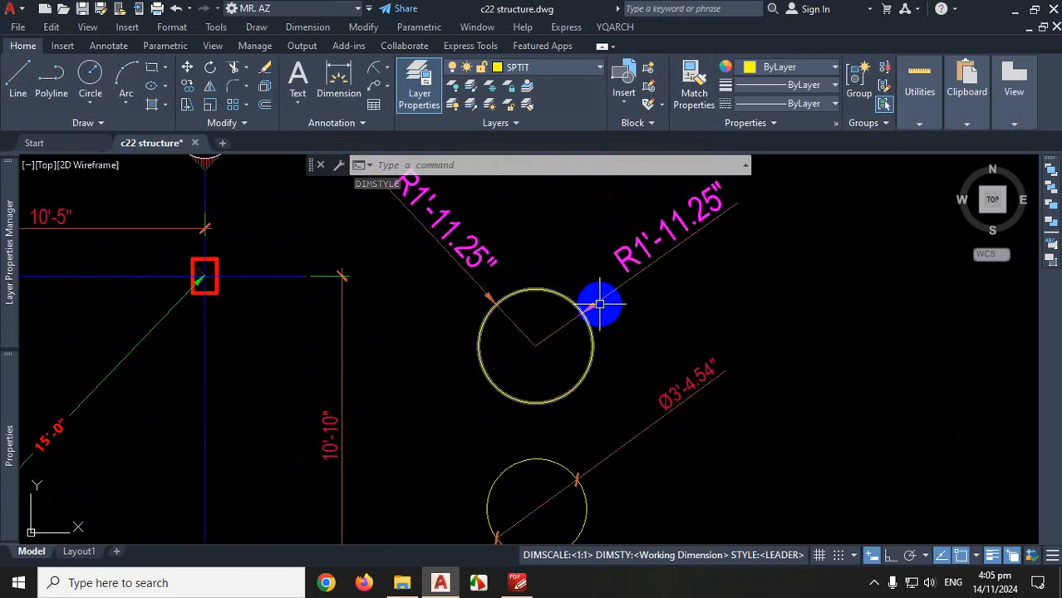
pyautogui.scroll(4, 600, 301)
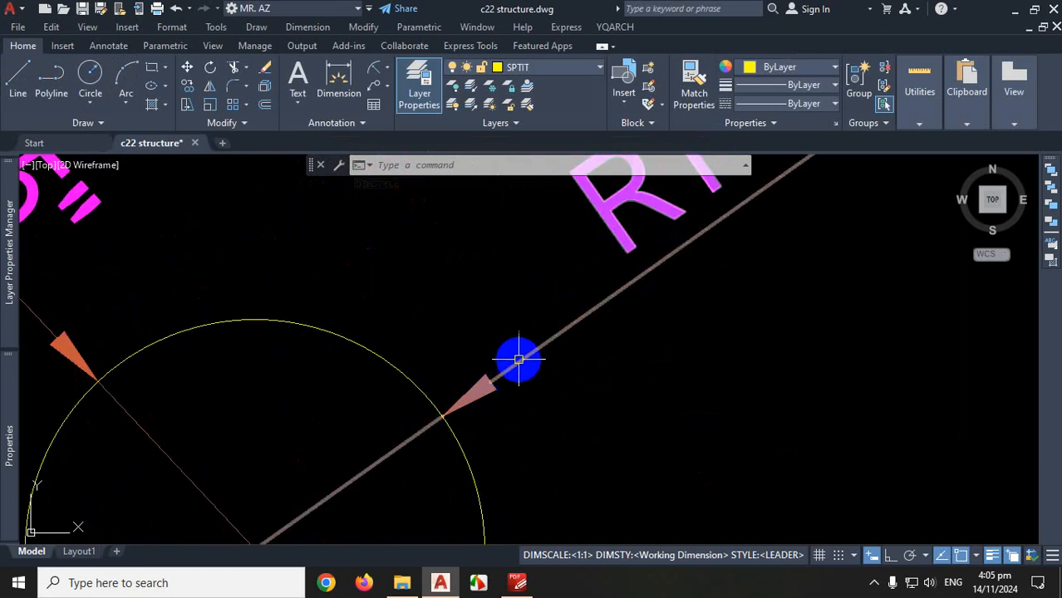
pyautogui.scroll(-5, 548, 374)
pyautogui.scroll(4, 526, 444)
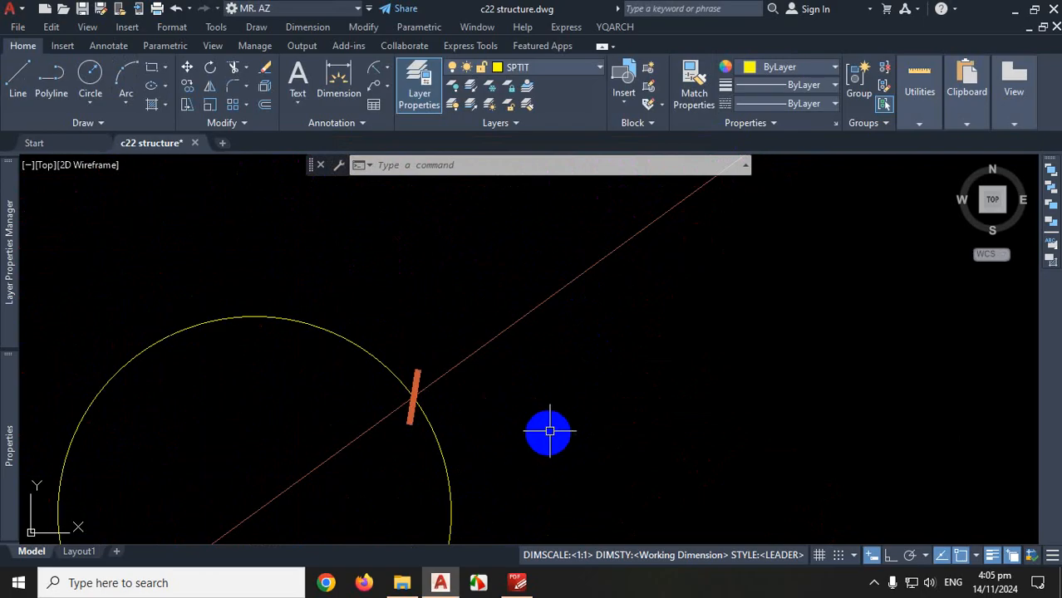
pyautogui.scroll(-4, 576, 434)
pyautogui.scroll(2, 574, 438)
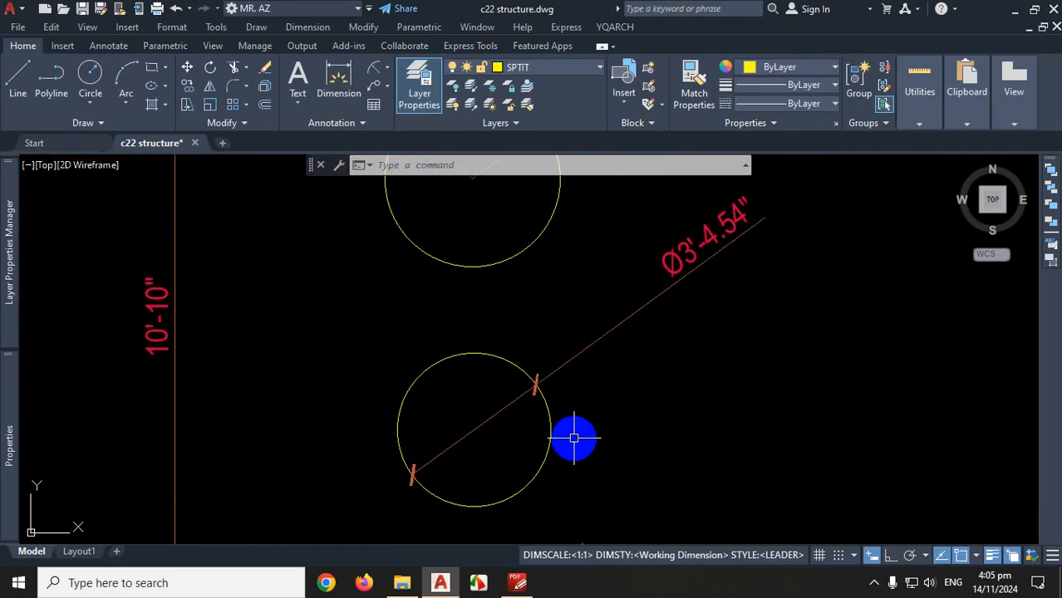
pyautogui.write('LETE')
pyautogui.press('Return')
pyautogui.press('Escape')
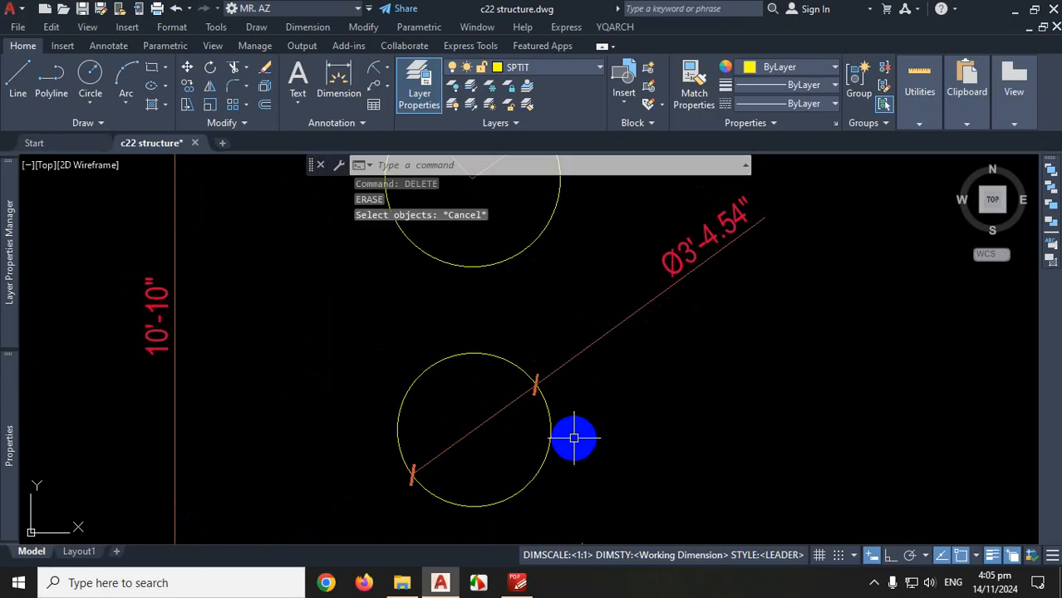
# - Create a sub-style of Working Dimension that applies to diameter dimensions only and continue to its settings
pyautogui.write('D')
pyautogui.press('Return')
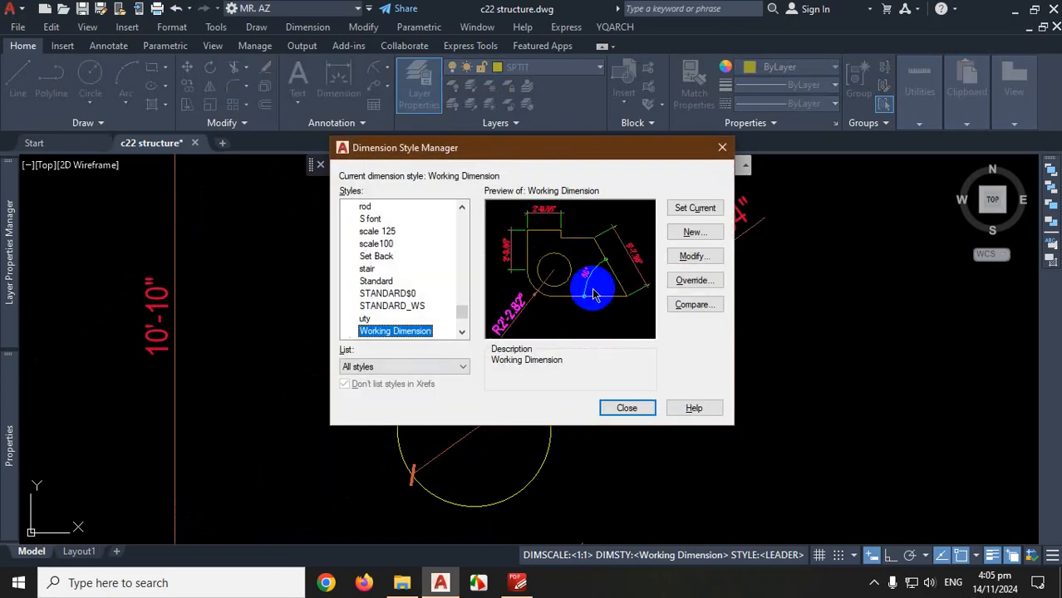
pyautogui.click(702, 233)
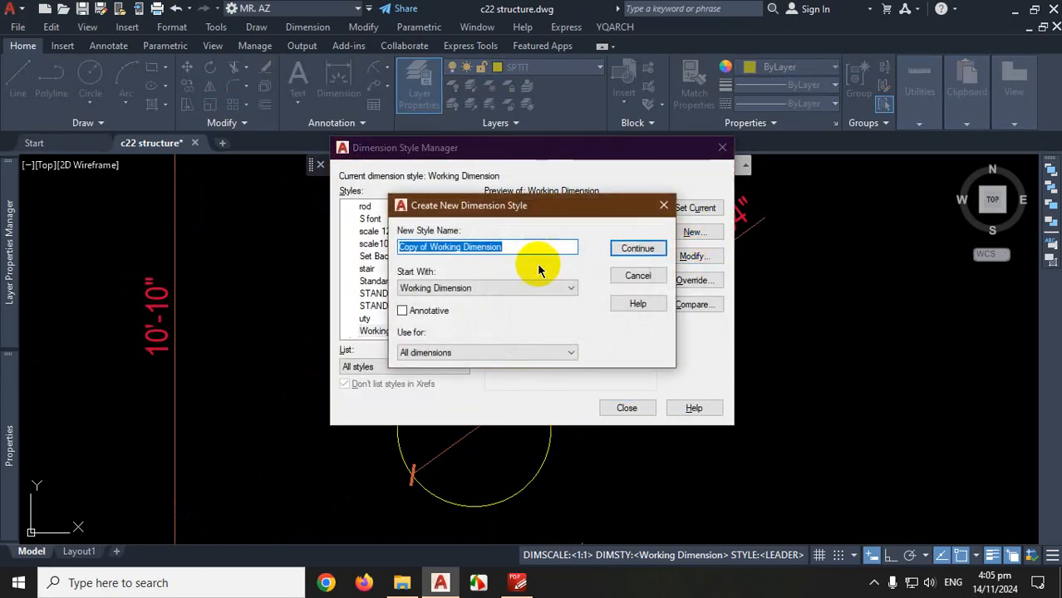
pyautogui.click(482, 355)
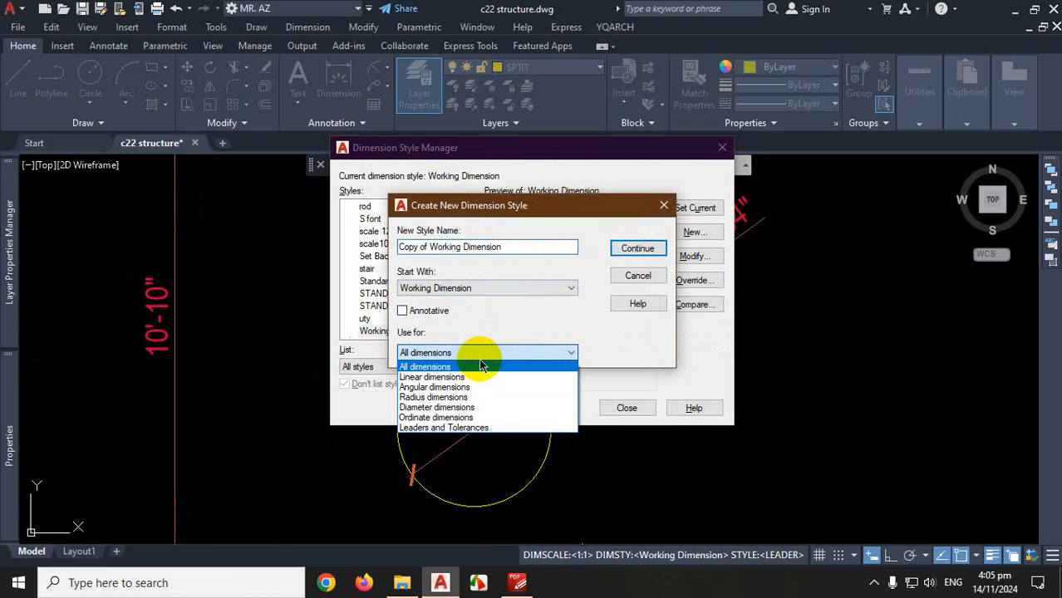
pyautogui.click(466, 408)
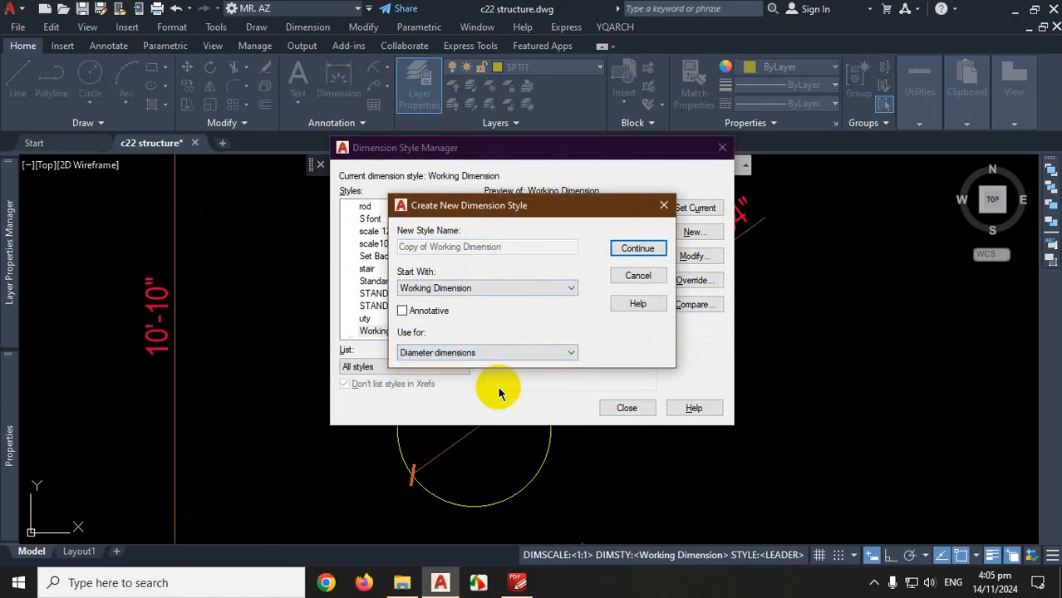
pyautogui.click(636, 251)
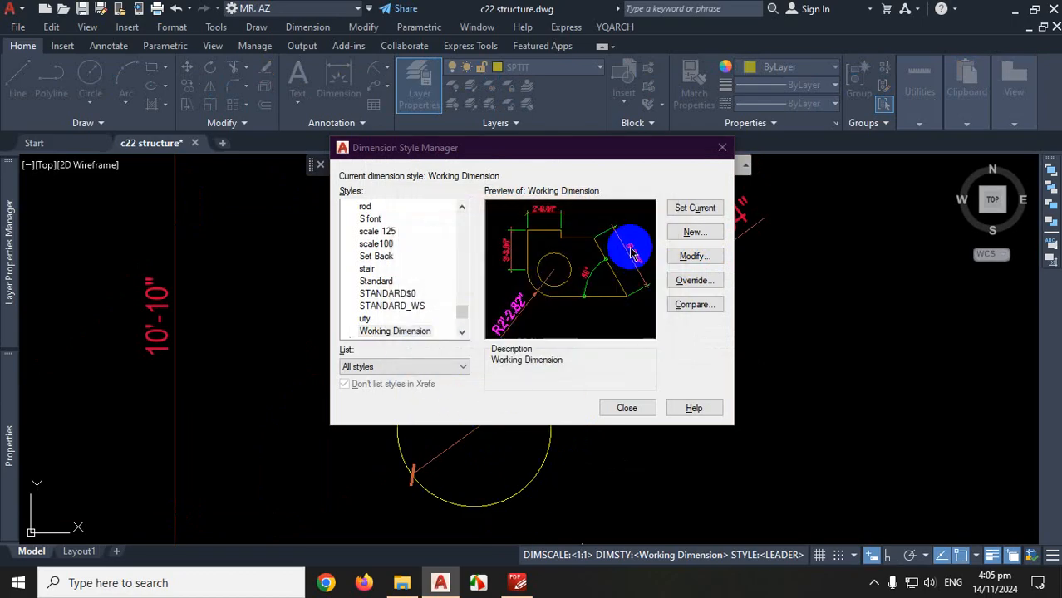
# - Set both diameter arrowheads to Closed blank with an arrow size of 8" in the Diameter sub-style
pyautogui.click(463, 141)
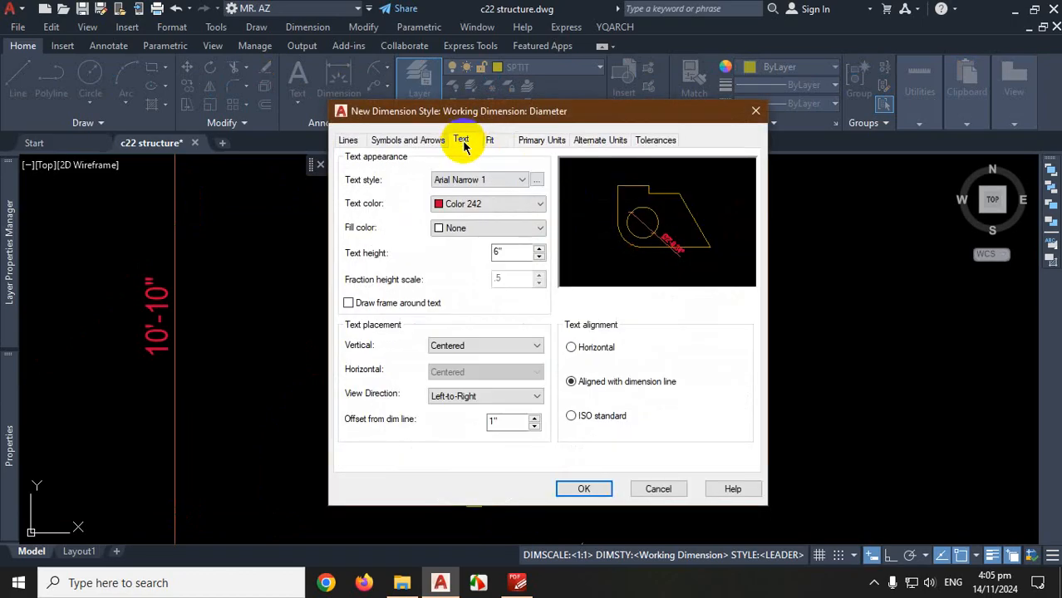
pyautogui.click(420, 140)
pyautogui.click(424, 190)
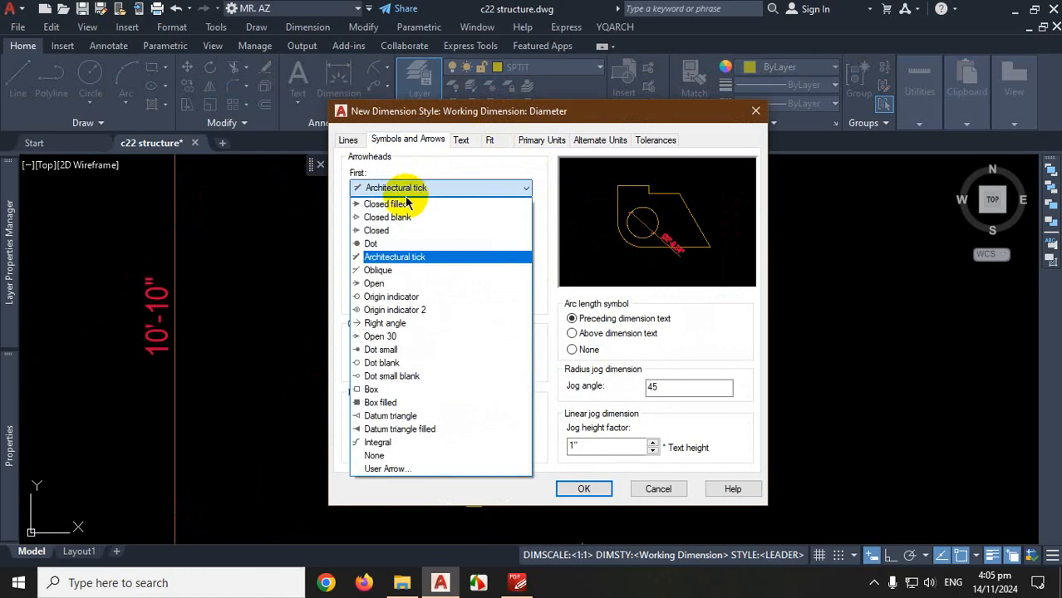
pyautogui.click(405, 217)
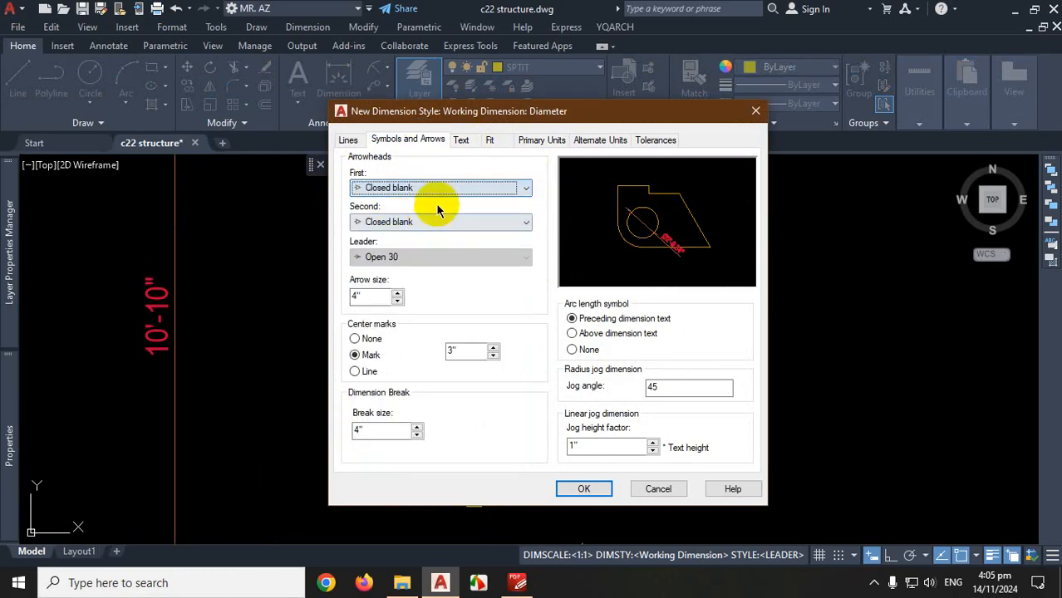
pyautogui.doubleClick(357, 297)
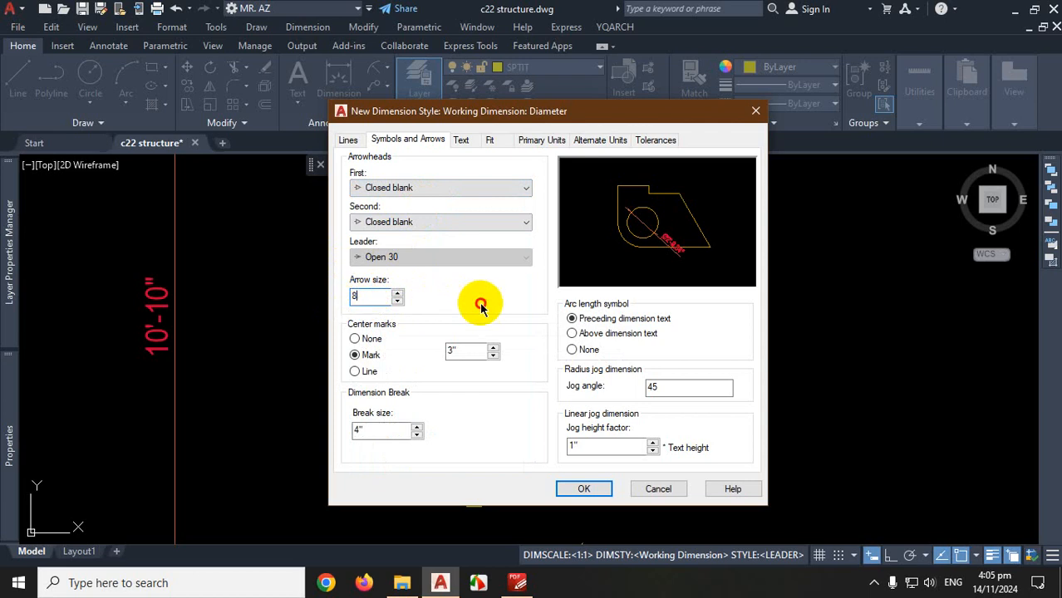
# - Set the Diameter sub-style's text color to yellow, save the sub-style and close the Dimension Style Manager
pyautogui.click(463, 142)
pyautogui.click(486, 204)
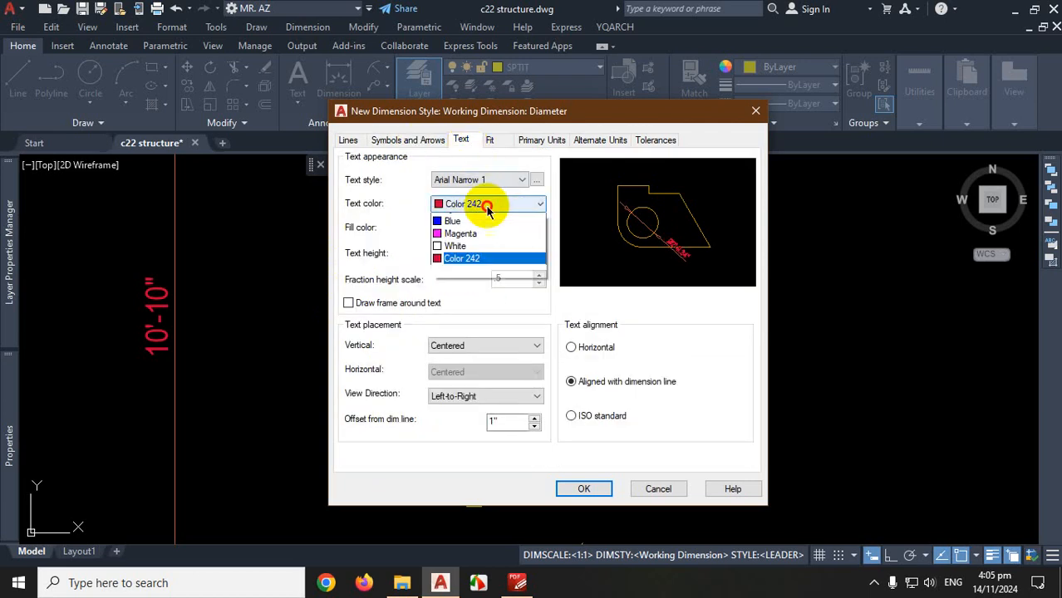
pyautogui.click(457, 260)
pyautogui.click(342, 141)
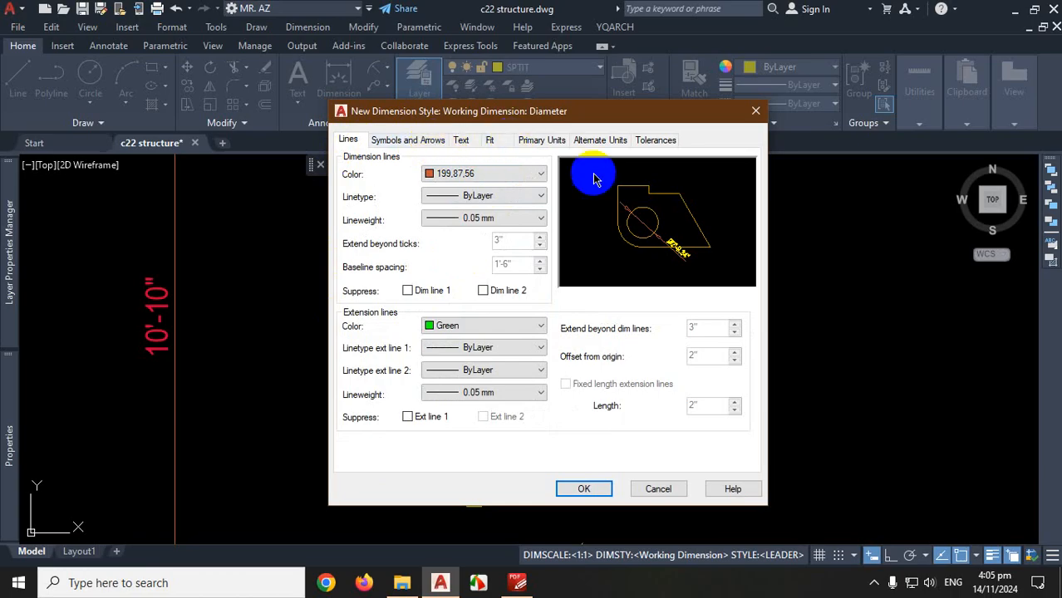
pyautogui.click(583, 490)
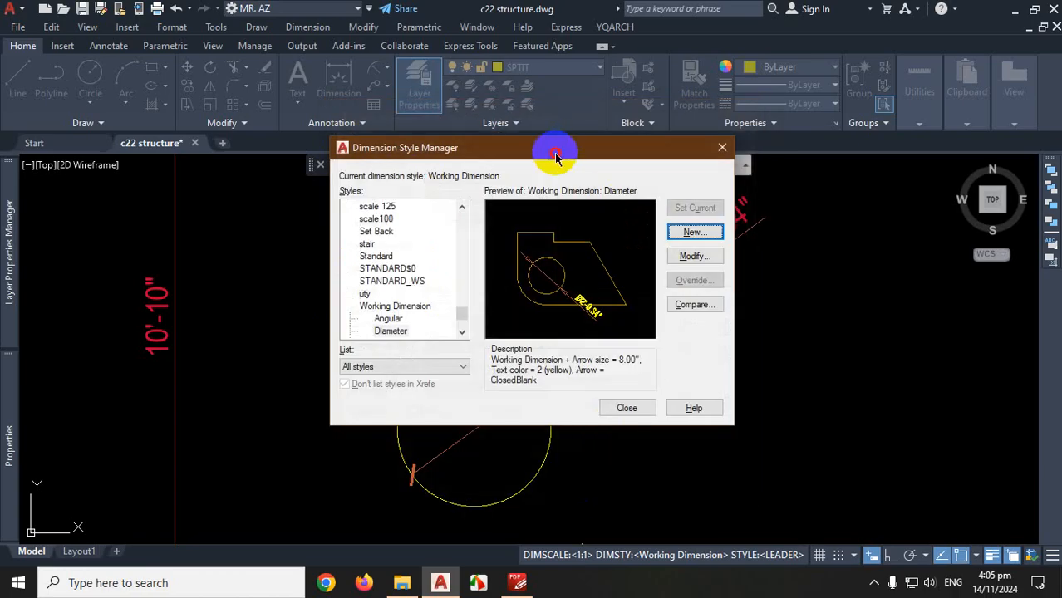
pyautogui.moveTo(556, 156)
pyautogui.mouseDown()
pyautogui.moveTo(866, 155)
pyautogui.moveTo(909, 220)
pyautogui.moveTo(817, 190)
pyautogui.moveTo(862, 192)
pyautogui.mouseUp()
pyautogui.click(933, 443)
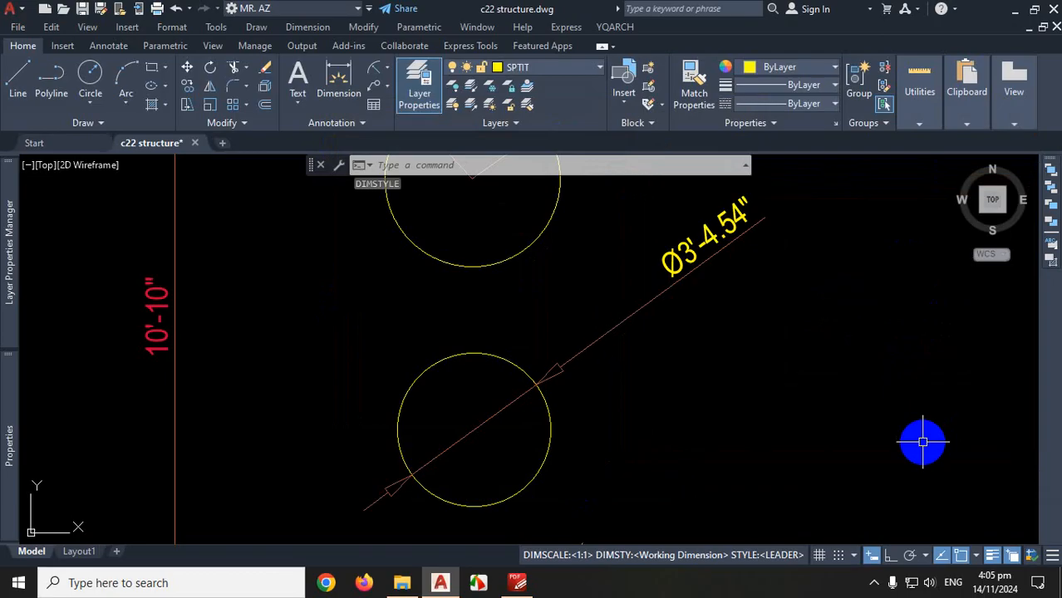
# - Examine the arrowheads and text color of the small circle's diameter dimension alongside the nearby radius, angular and linear dimensions
pyautogui.scroll(-2, 924, 438)
pyautogui.scroll(-1, 754, 311)
pyautogui.scroll(2, 704, 364)
pyautogui.hotkey('ctrl', '1')
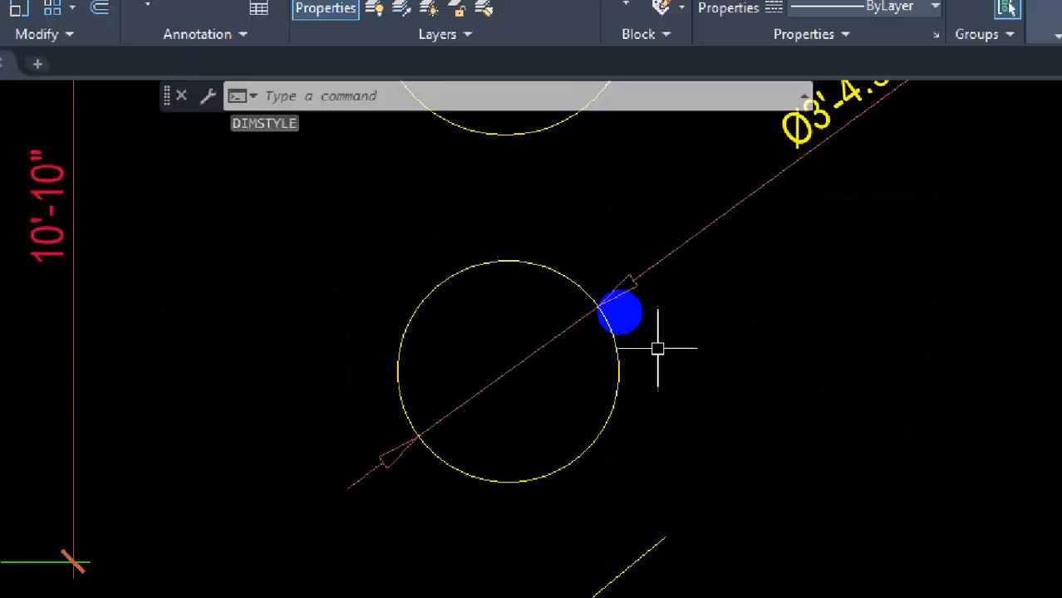
pyautogui.moveTo(627, 266)
pyautogui.mouseDown()
pyautogui.moveTo(549, 333)
pyautogui.moveTo(645, 246)
pyautogui.mouseUp()
pyautogui.press('Escape')
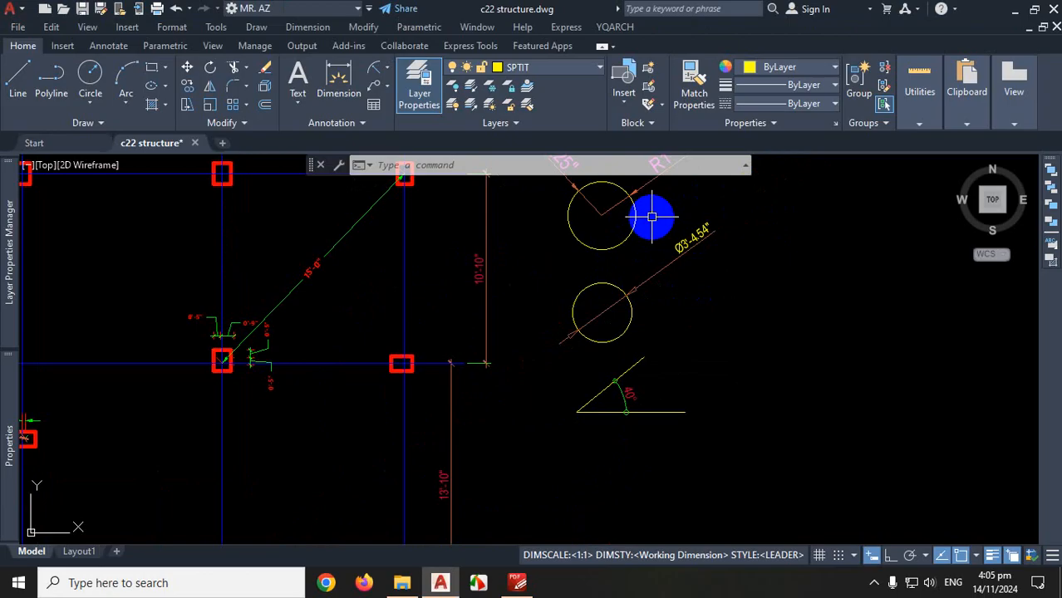
pyautogui.scroll(-4, 651, 217)
pyautogui.scroll(2, 671, 256)
pyautogui.scroll(-2, 680, 242)
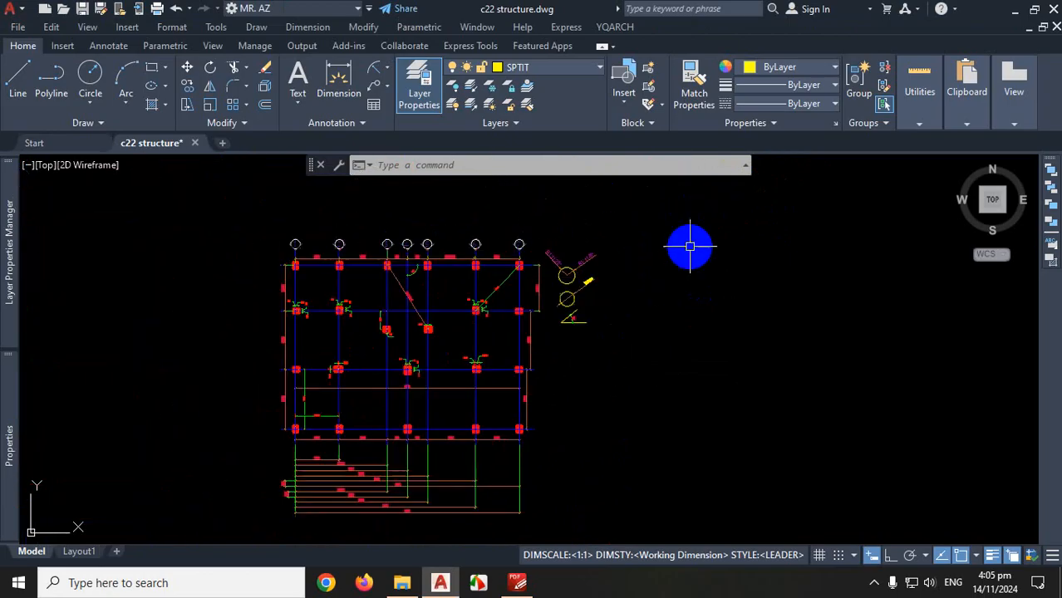
pyautogui.scroll(-3, 584, 273)
pyautogui.scroll(2, 567, 221)
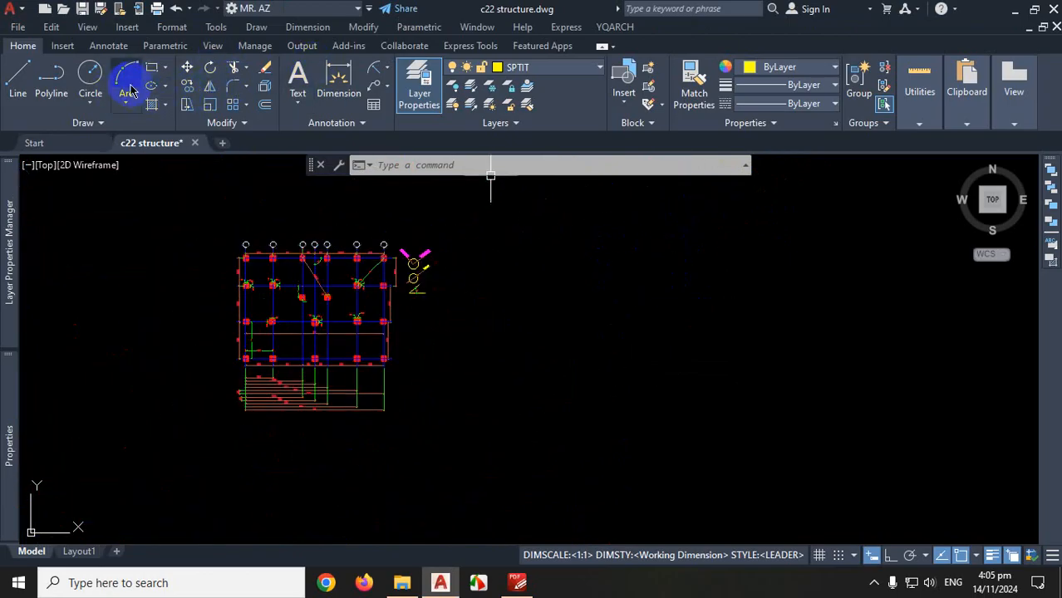
# - Draw a circle with a radius of about 22'-9" in the empty area beside the column plan
pyautogui.click(89, 75)
pyautogui.click(527, 289)
pyautogui.click(579, 286)
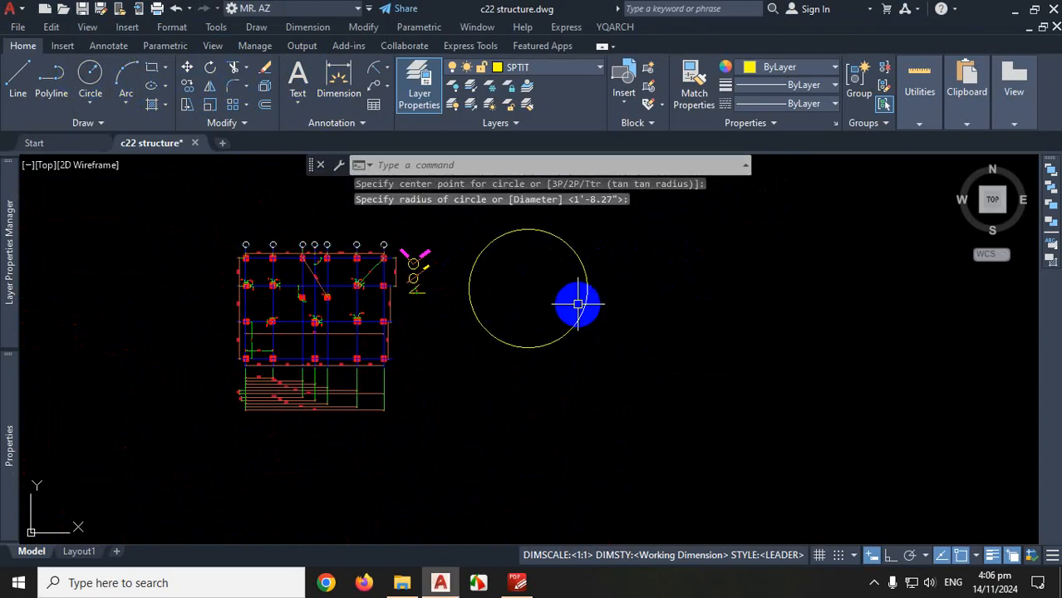
pyautogui.scroll(-2, 577, 286)
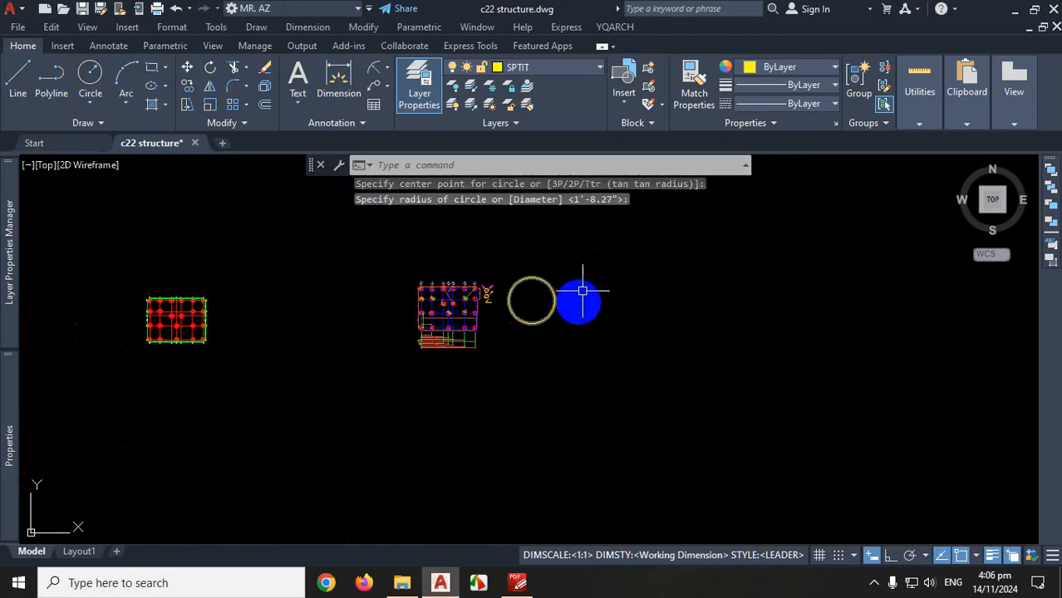
# - Add a diameter dimension to the new large circle, with its text outside the circle at the upper right
pyautogui.click(387, 71)
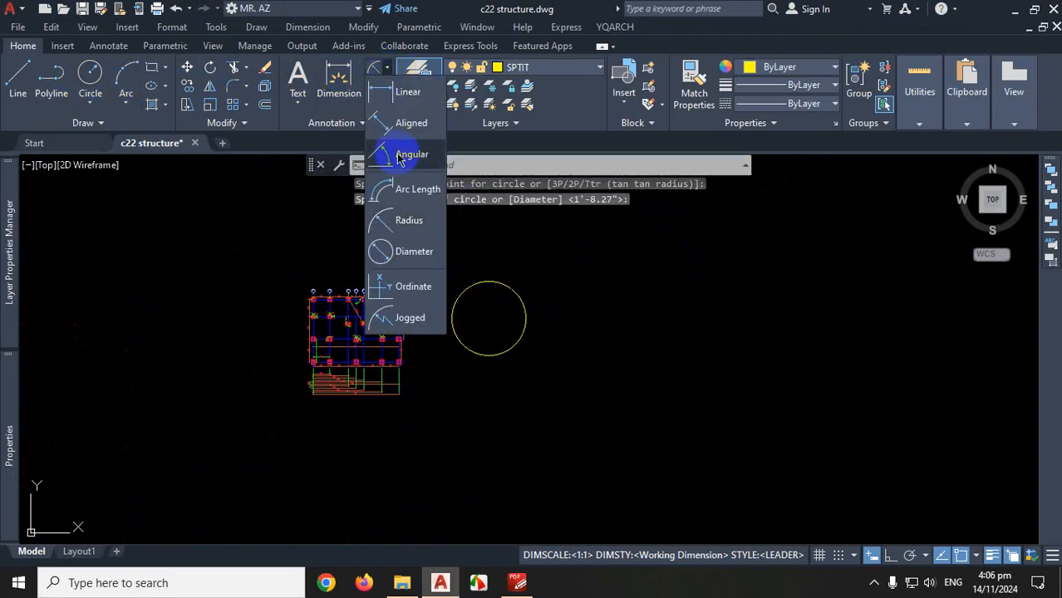
pyautogui.click(409, 251)
pyautogui.scroll(3, 511, 317)
pyautogui.click(532, 295)
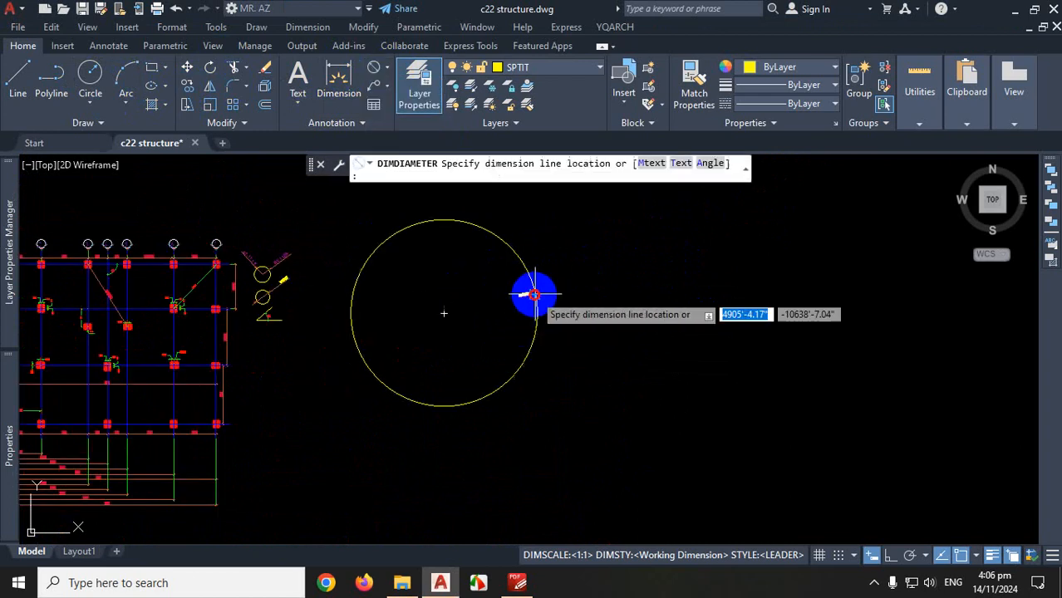
pyautogui.scroll(-5, 595, 241)
pyautogui.scroll(6, 595, 241)
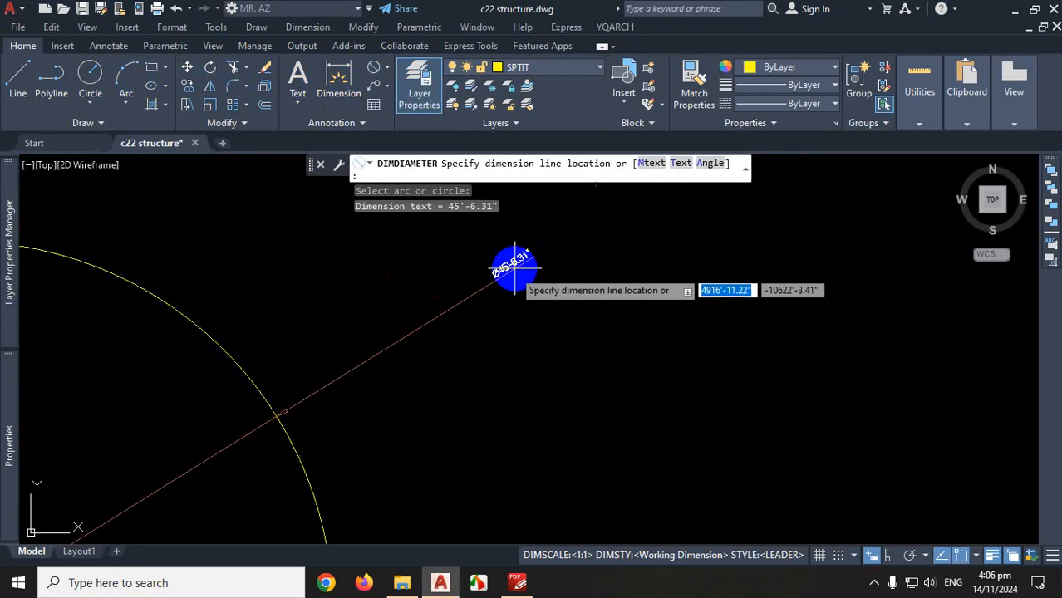
pyautogui.click(540, 268)
pyautogui.scroll(-5, 505, 315)
pyautogui.scroll(8, 556, 284)
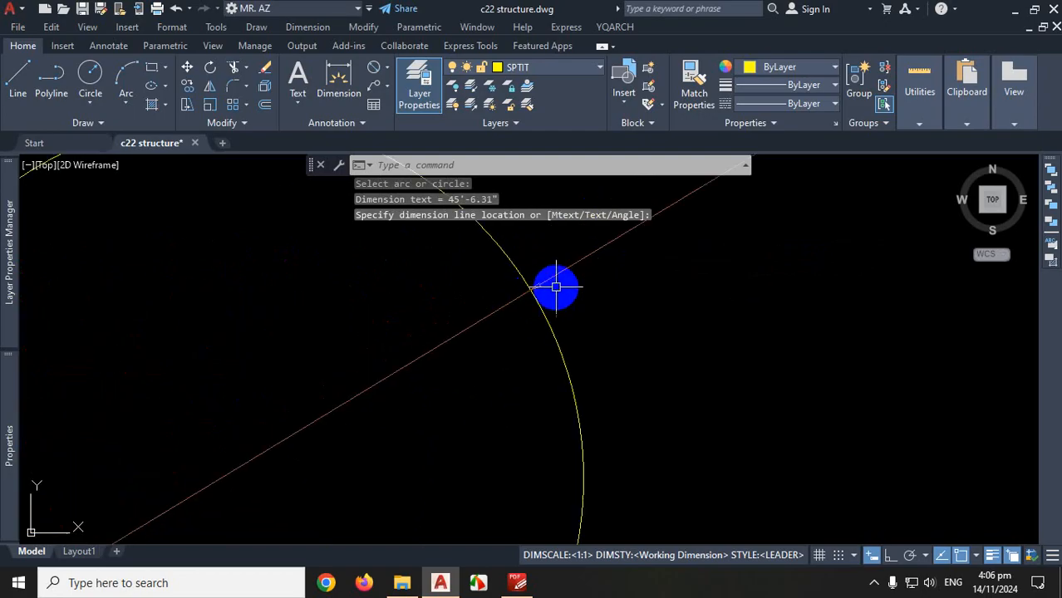
pyautogui.scroll(-6, 490, 304)
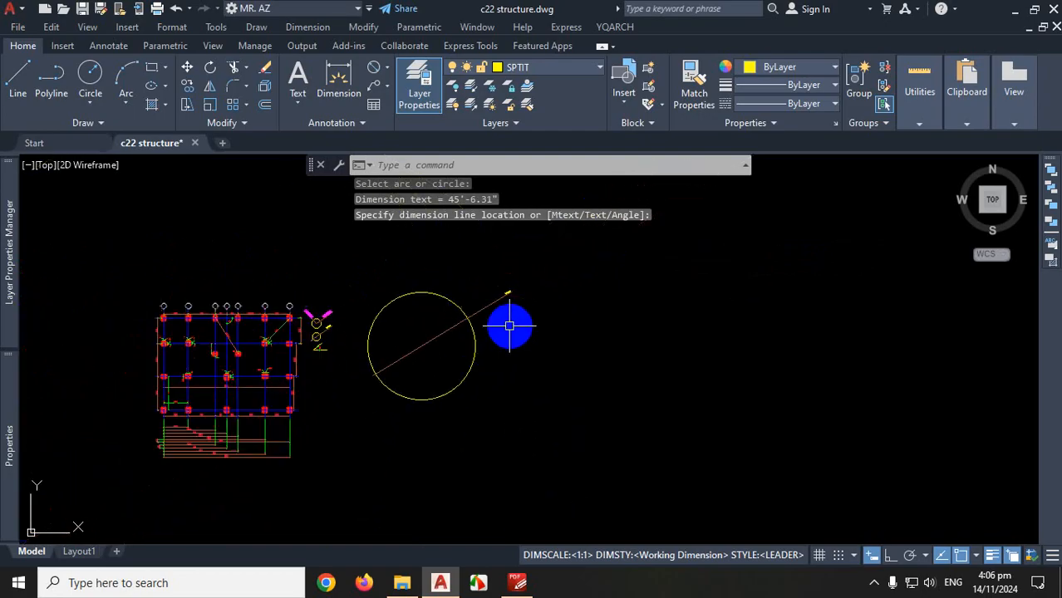
# - Add a linear dimension between the first two columns of the plan's third row, placed above the row
pyautogui.scroll(3, 510, 324)
pyautogui.click(340, 79)
pyautogui.scroll(-5, 644, 300)
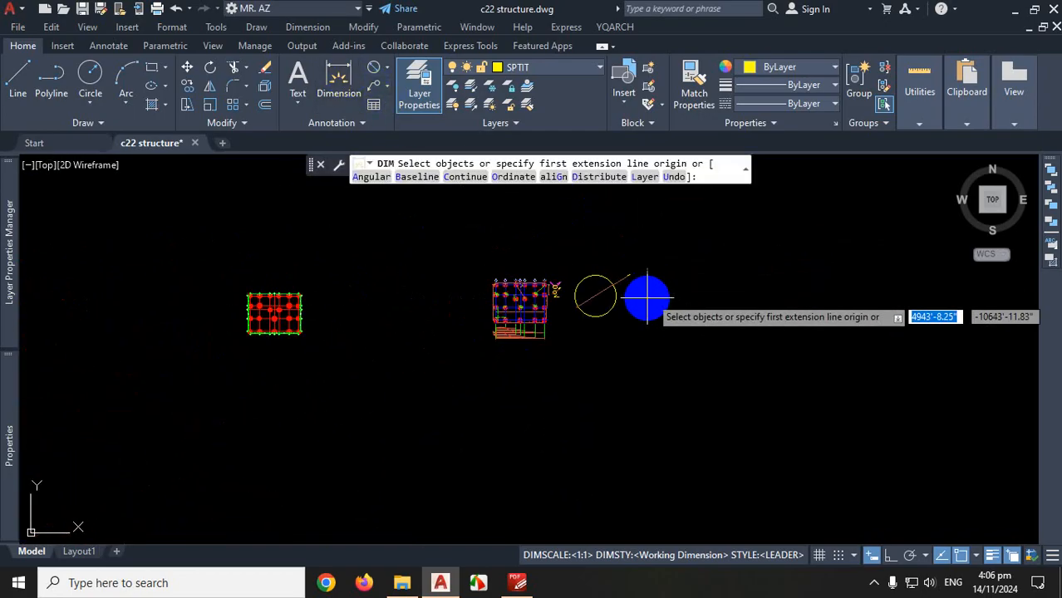
pyautogui.scroll(6, 498, 308)
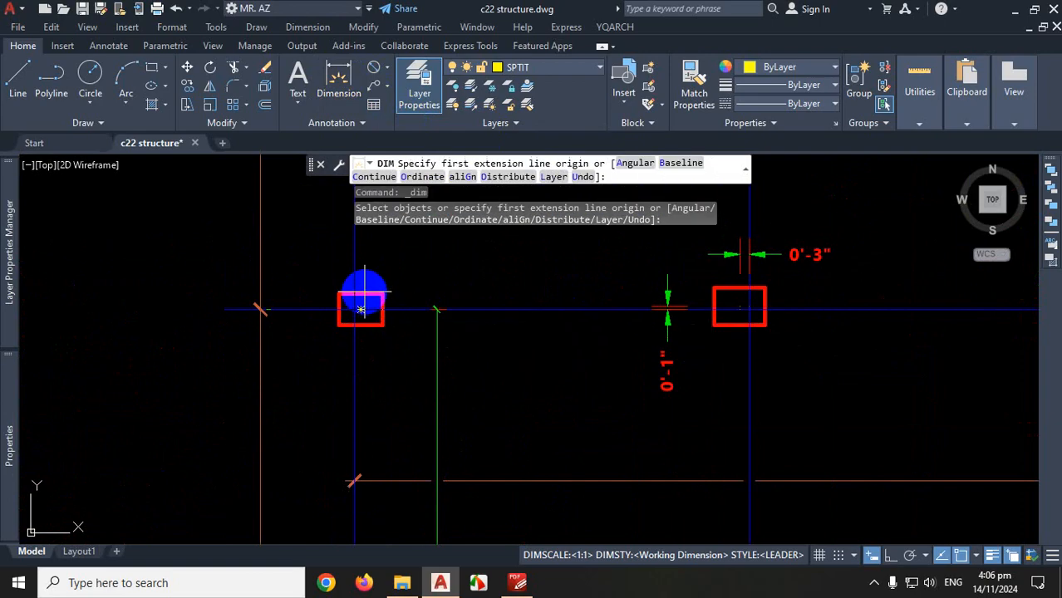
pyautogui.click(361, 309)
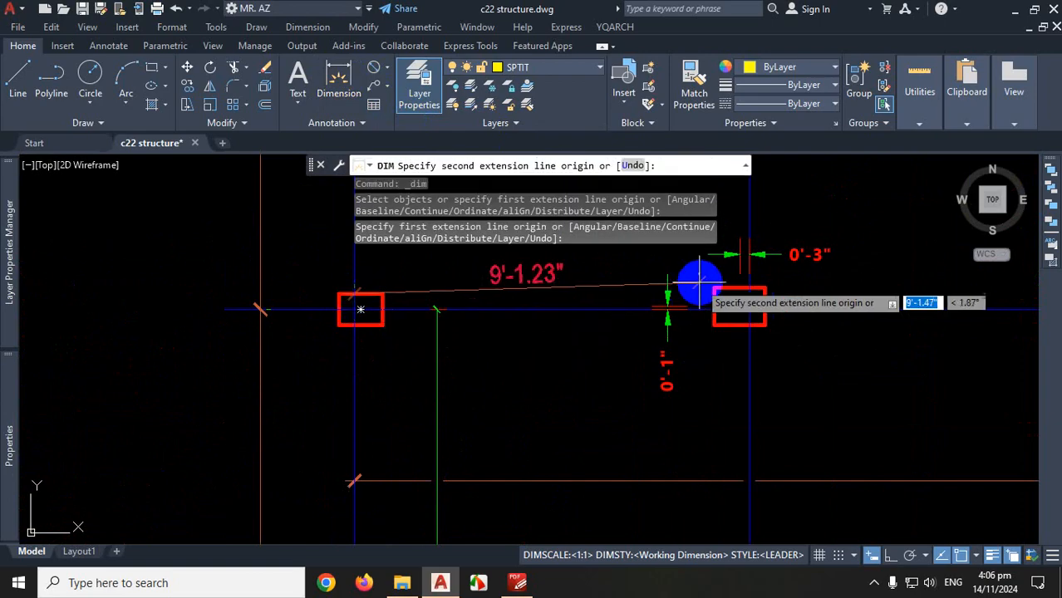
pyautogui.click(748, 296)
pyautogui.scroll(-3, 645, 290)
pyautogui.scroll(4, 645, 290)
pyautogui.click(645, 309)
pyautogui.scroll(1, 648, 314)
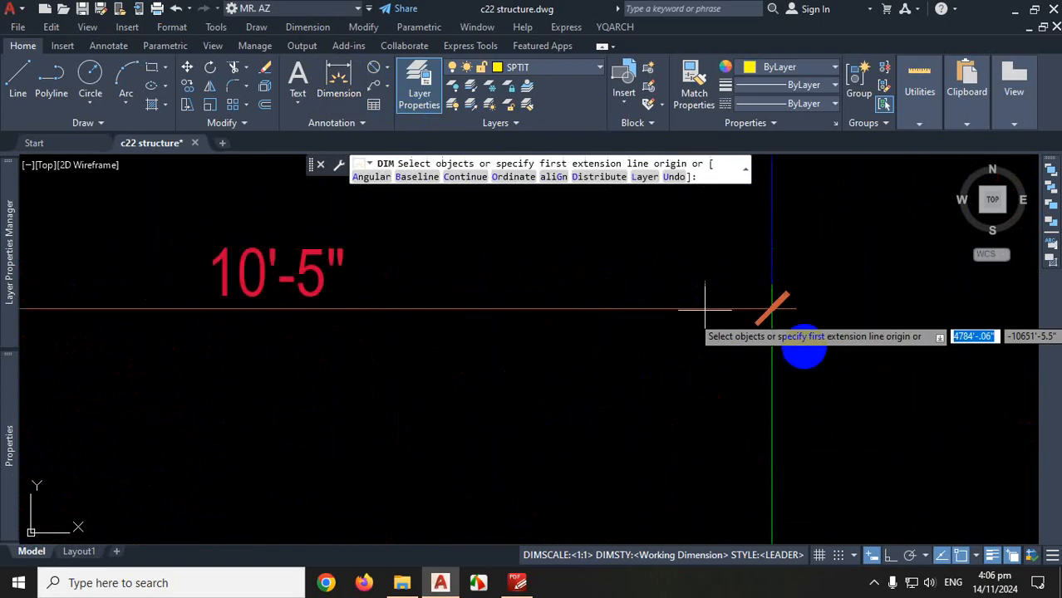
pyautogui.scroll(-6, 649, 312)
pyautogui.scroll(6, 651, 309)
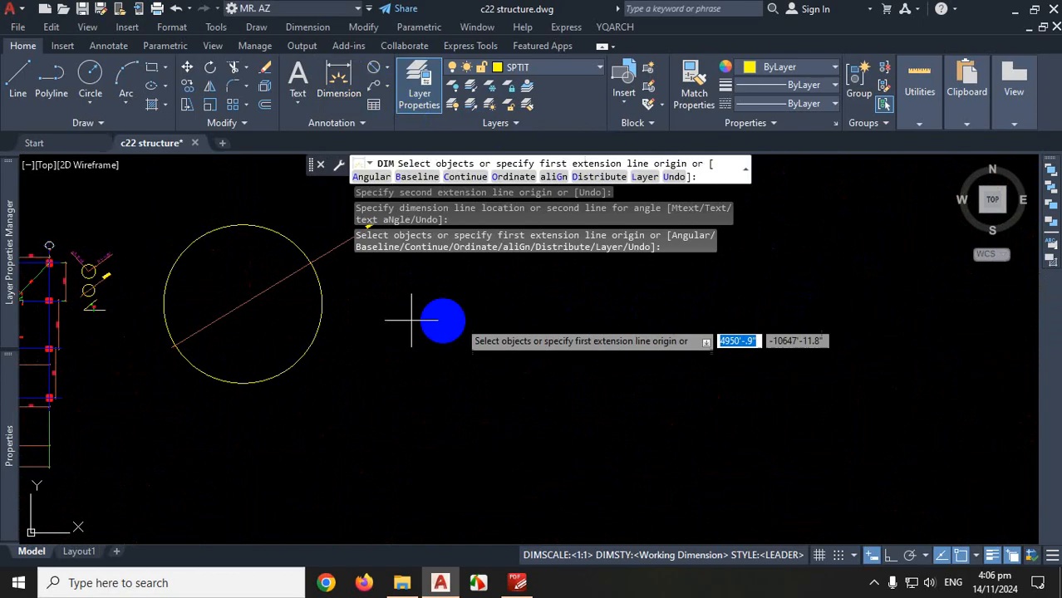
pyautogui.press('Escape')
# - Add a radius dimension to the large circle, with its text outside the circle at the lower right
pyautogui.click(387, 75)
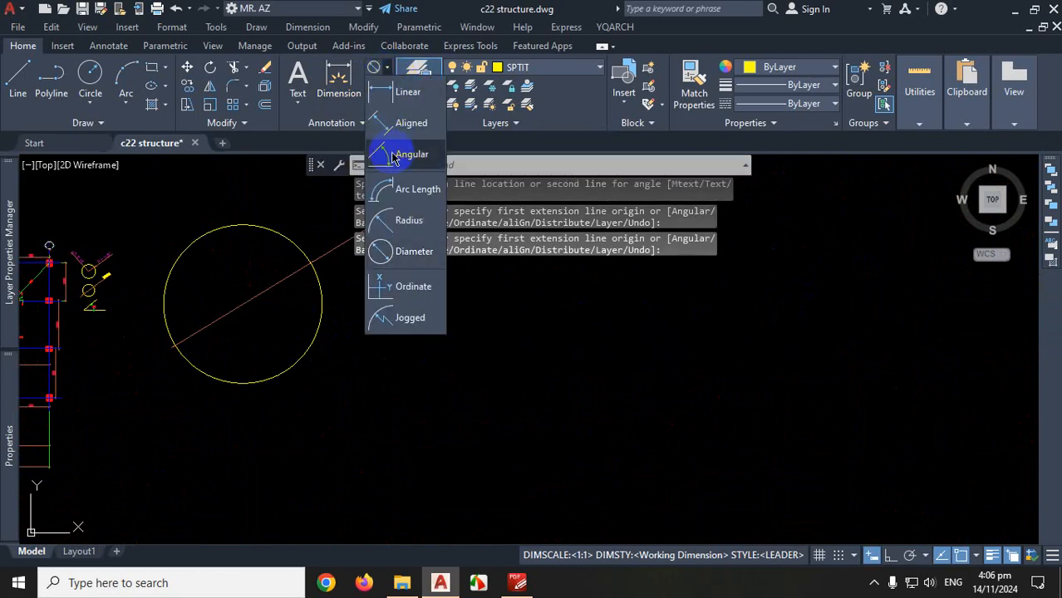
pyautogui.click(380, 220)
pyautogui.scroll(4, 274, 385)
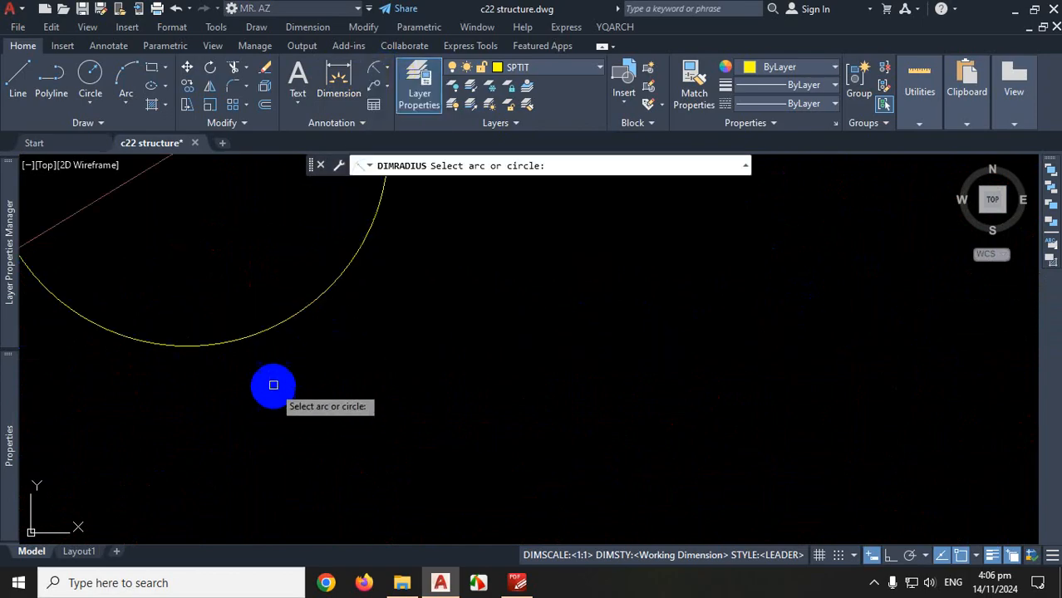
pyautogui.click(280, 319)
pyautogui.scroll(-4, 358, 359)
pyautogui.scroll(5, 357, 369)
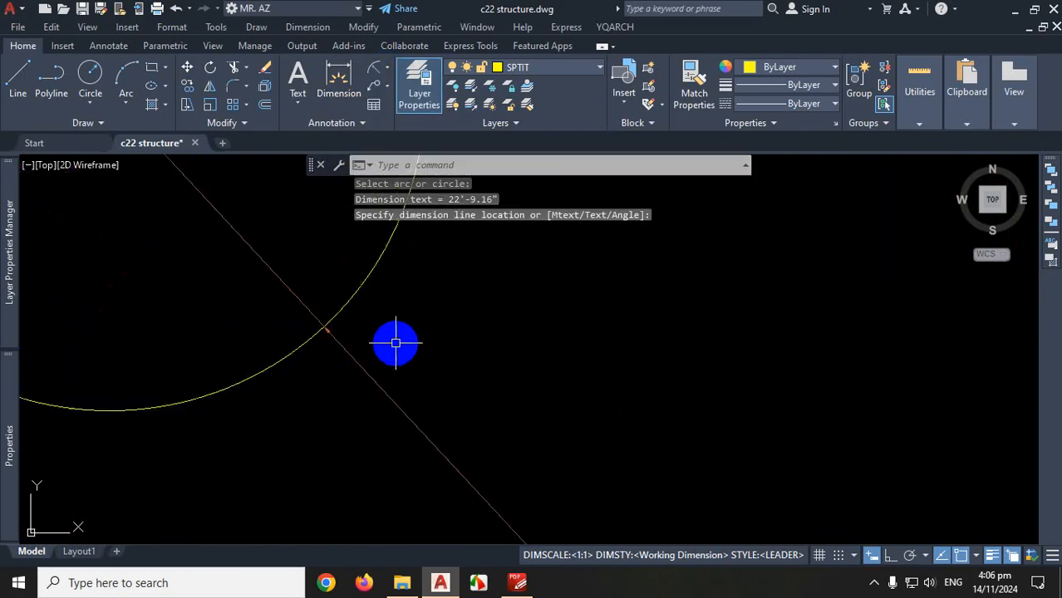
# - Compare the arrowheads and text of the large circle's radius and diameter dimensions with those on the small circles
pyautogui.scroll(2, 366, 274)
pyautogui.scroll(-2, 386, 313)
pyautogui.scroll(-5, 386, 313)
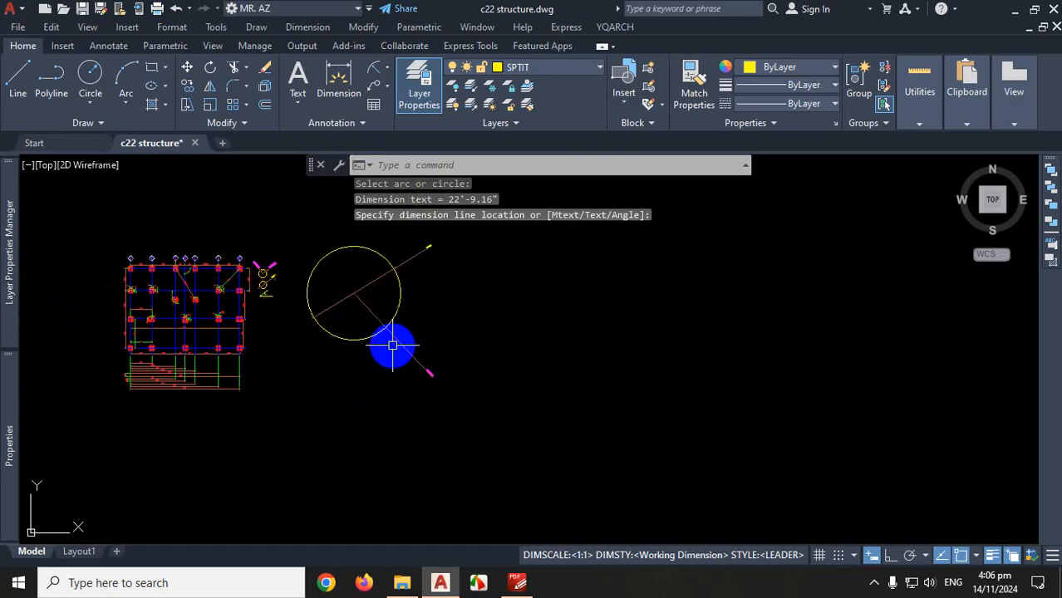
pyautogui.scroll(2, 399, 336)
pyautogui.scroll(6, 359, 284)
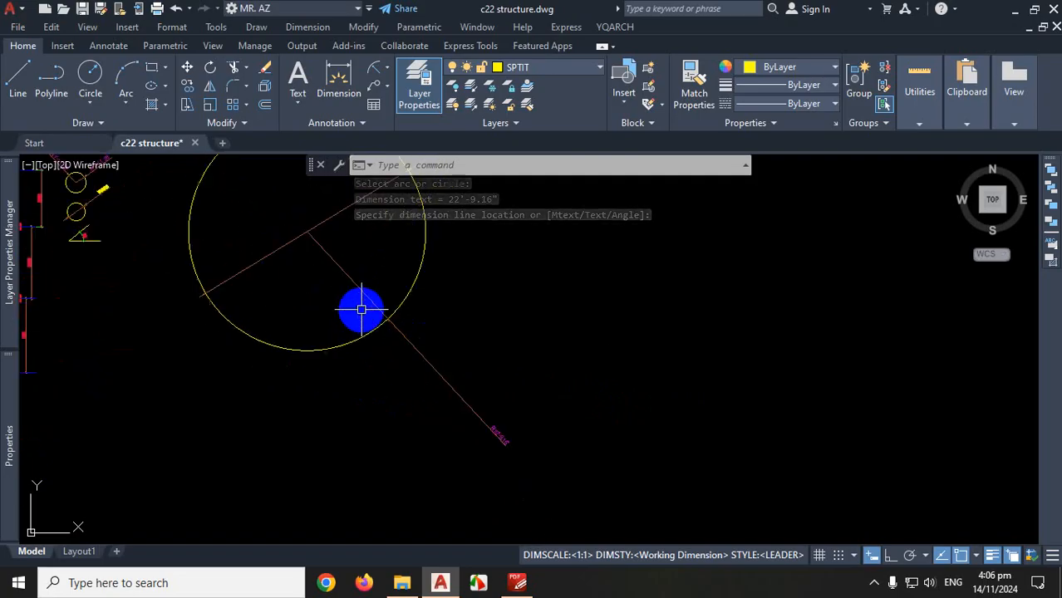
pyautogui.scroll(-8, 368, 314)
pyautogui.scroll(-3, 423, 339)
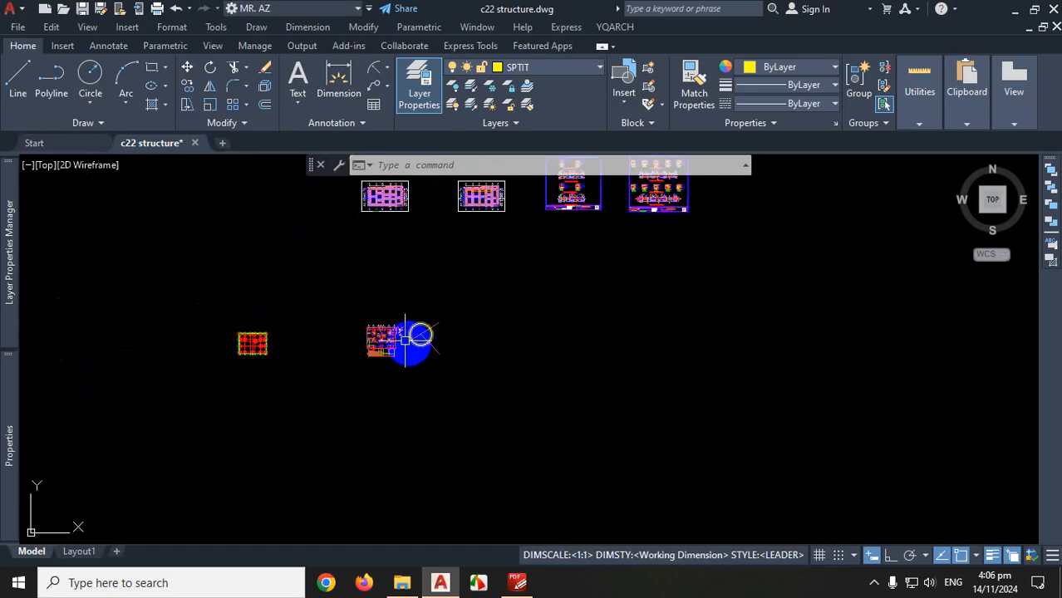
pyautogui.scroll(9, 382, 316)
pyautogui.scroll(-8, 324, 338)
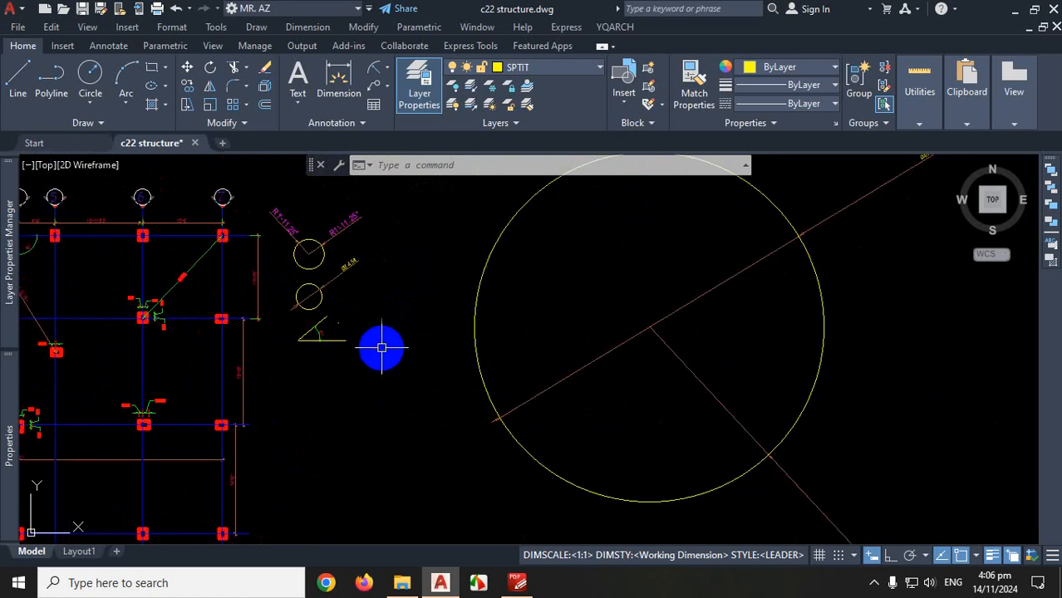
# - Start an angular dimension and try to apply it to the diameter and radius dimension lines inside the large circle
pyautogui.click(385, 73)
pyautogui.click(391, 155)
pyautogui.scroll(4, 460, 366)
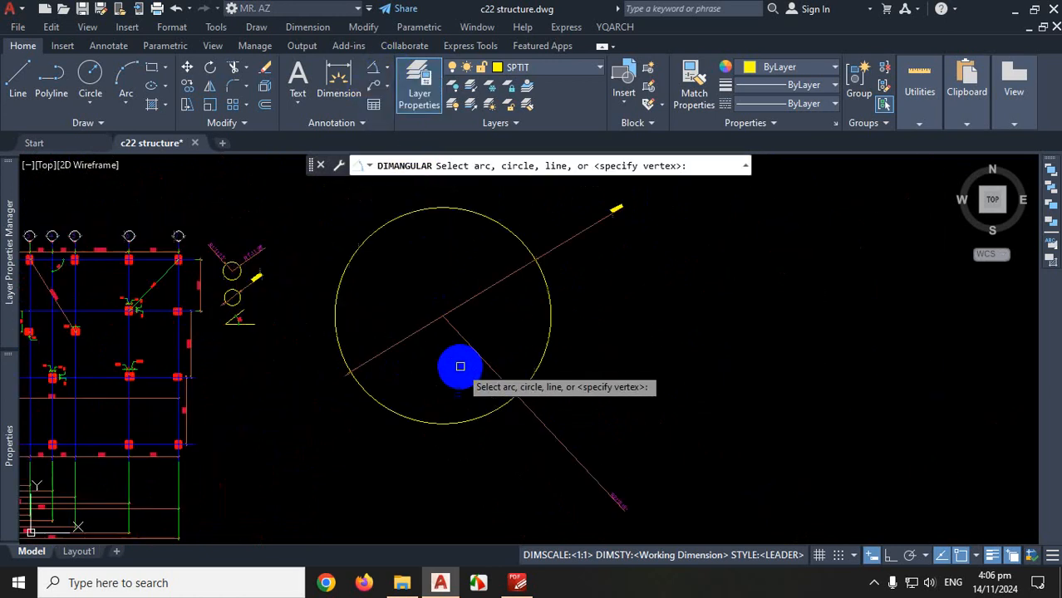
pyautogui.scroll(2, 459, 365)
pyautogui.click(490, 247)
pyautogui.click(471, 332)
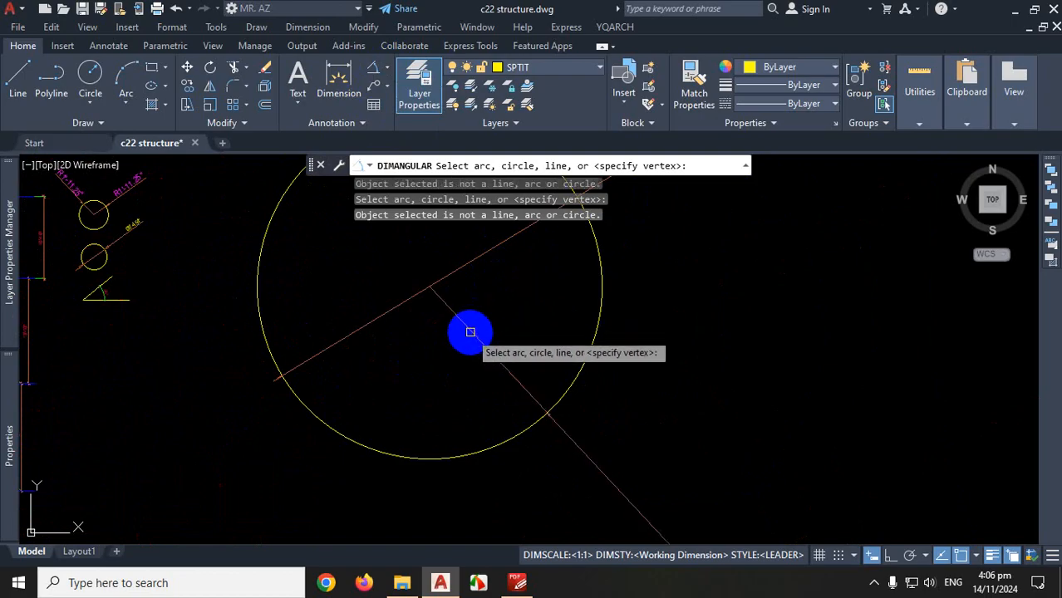
# - Add an angular dimension between the plan's third-row grid line and the second-to-last column grid line, with its arc below and right of their intersection
pyautogui.scroll(-4, 497, 305)
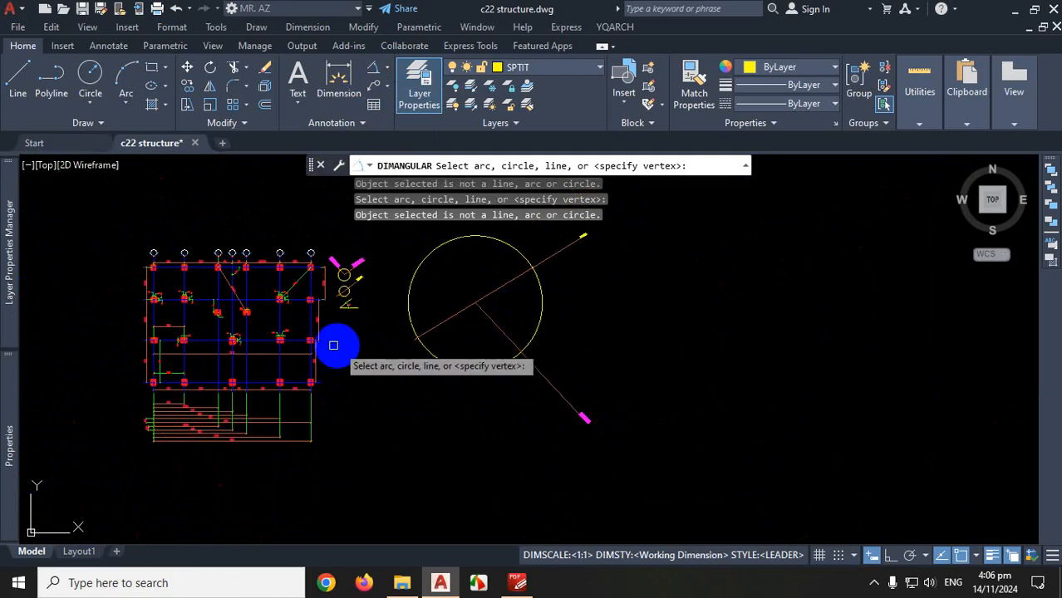
pyautogui.scroll(5, 287, 360)
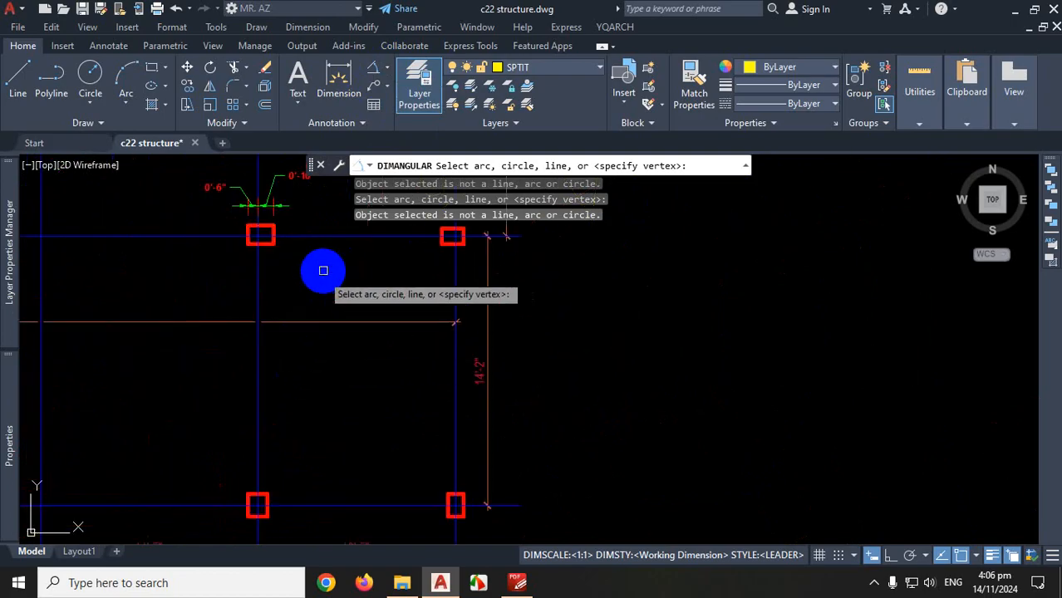
pyautogui.click(325, 236)
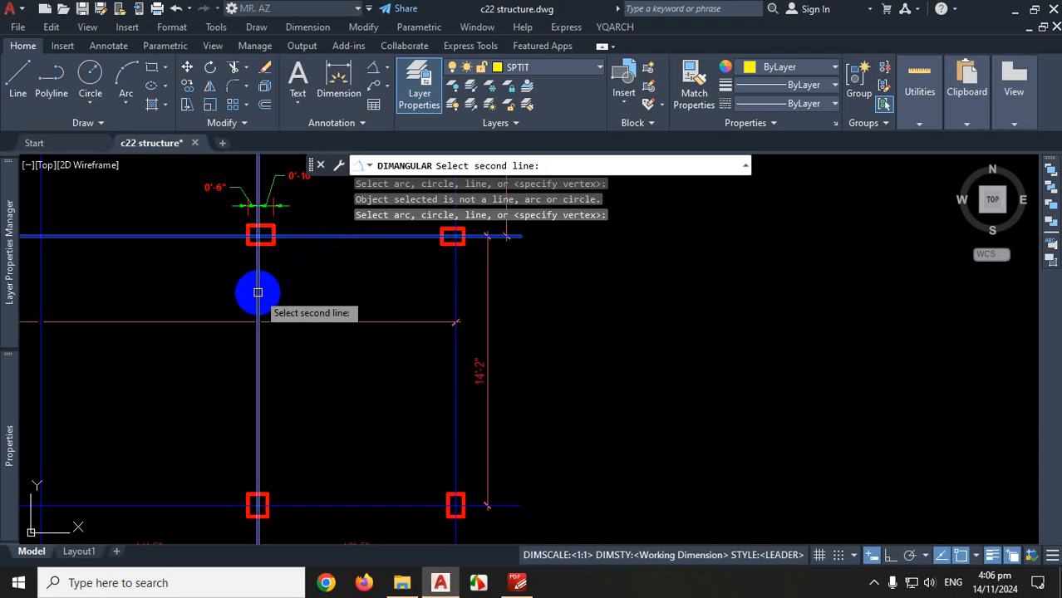
pyautogui.click(261, 291)
pyautogui.scroll(3, 325, 289)
pyautogui.scroll(-3, 331, 381)
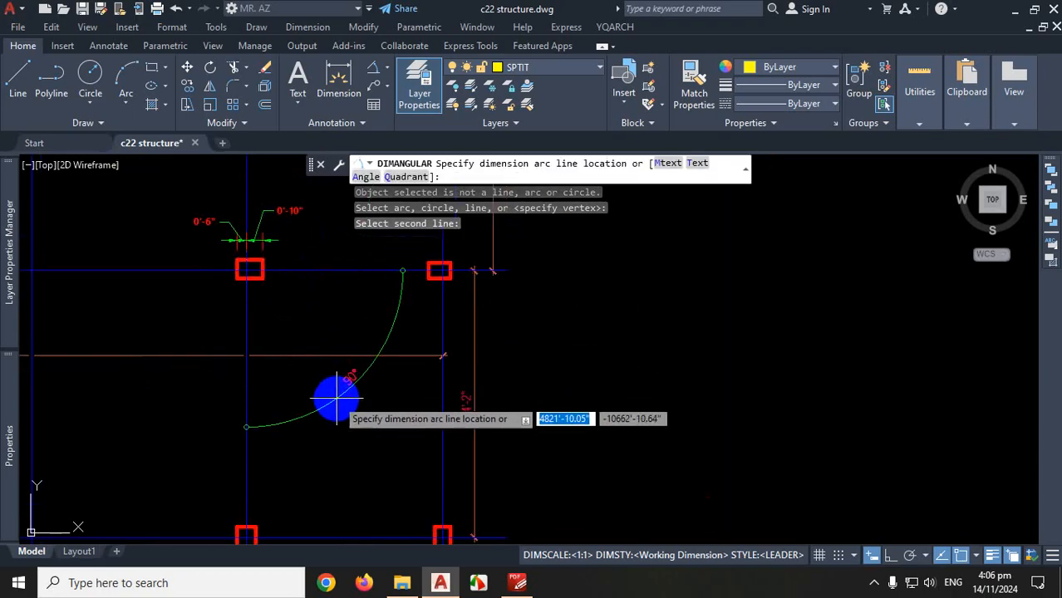
pyautogui.click(332, 386)
# - Inspect the new angular dimension's arrowheads and text, and the large circle's diameter dimension text
pyautogui.scroll(6, 254, 420)
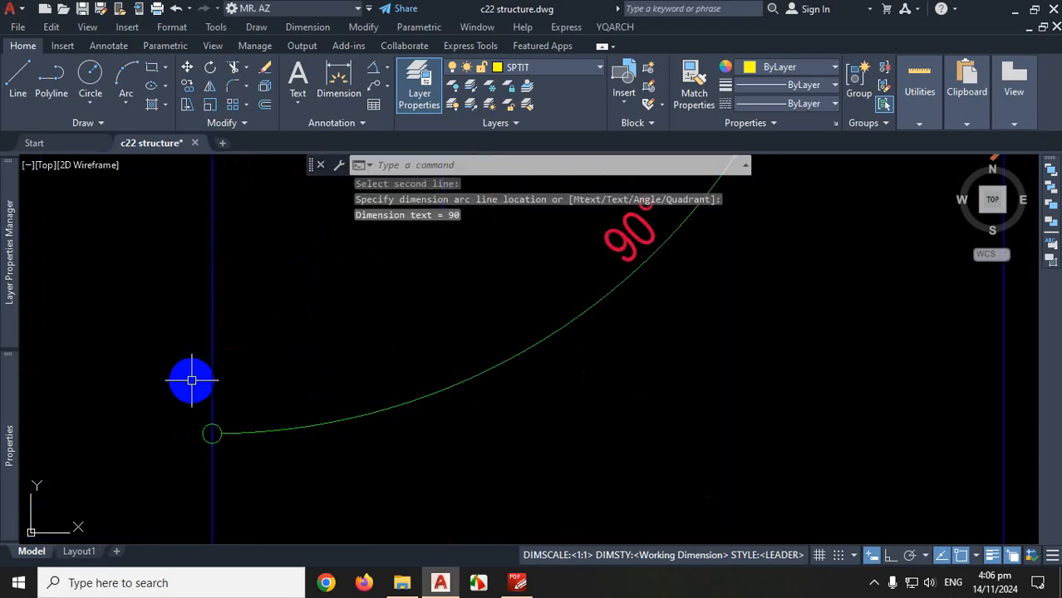
pyautogui.scroll(-7, 249, 352)
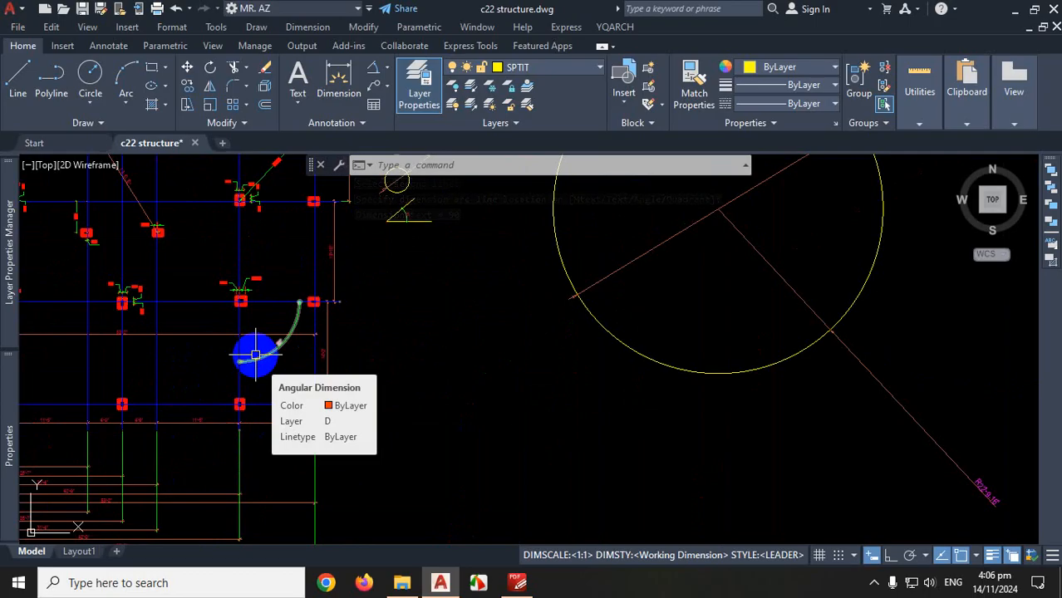
pyautogui.scroll(-6, 339, 332)
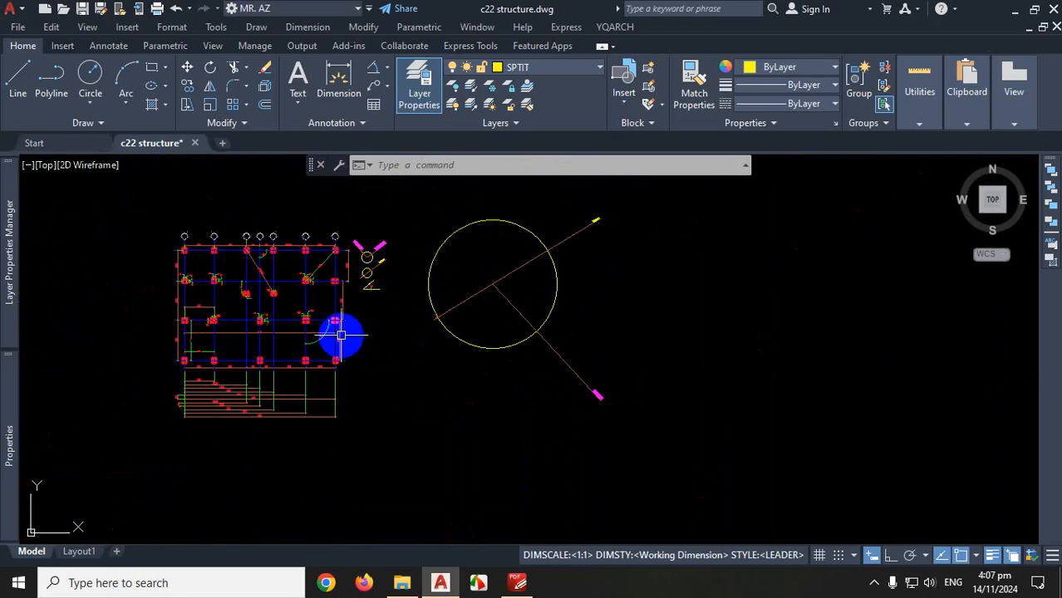
pyautogui.scroll(5, 443, 320)
pyautogui.scroll(-2, 564, 337)
pyautogui.scroll(8, 584, 285)
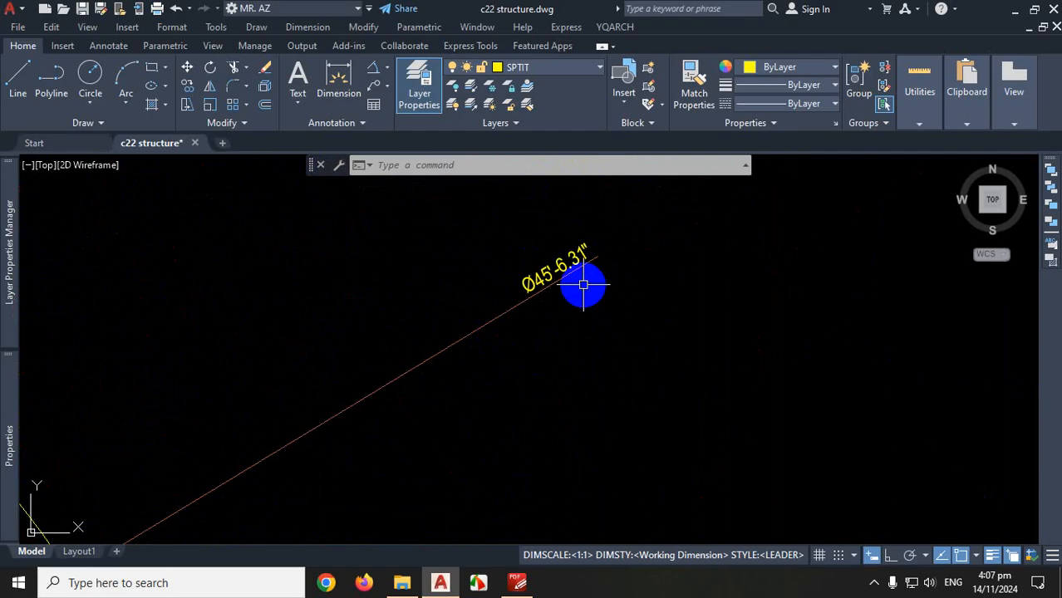
# - Review the Angular, Diameter and Radius sub-styles listed under Working Dimension in the Dimension Style Manager
pyautogui.click(443, 581)
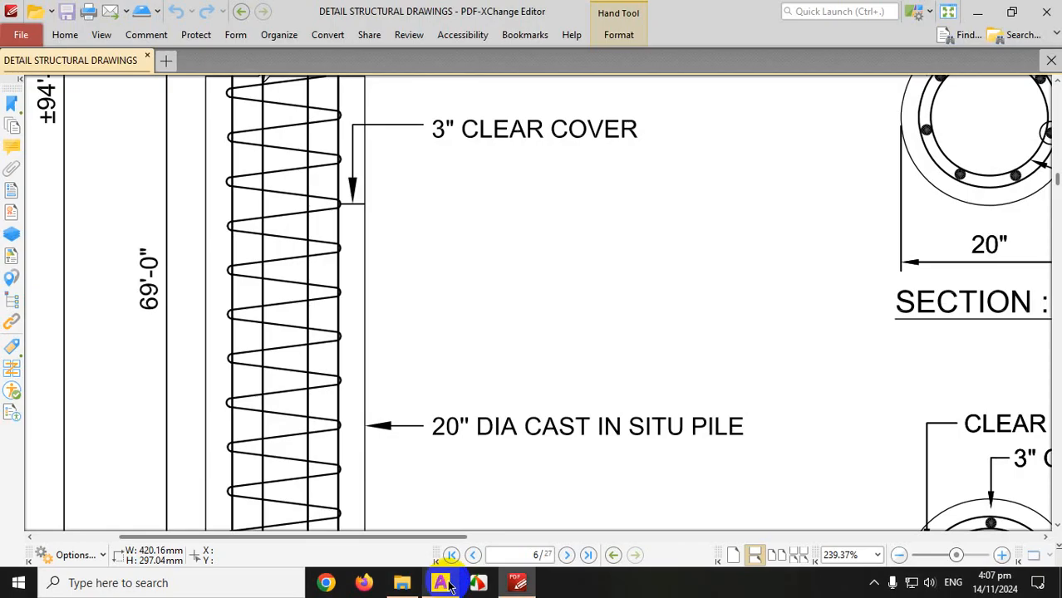
pyautogui.click(456, 587)
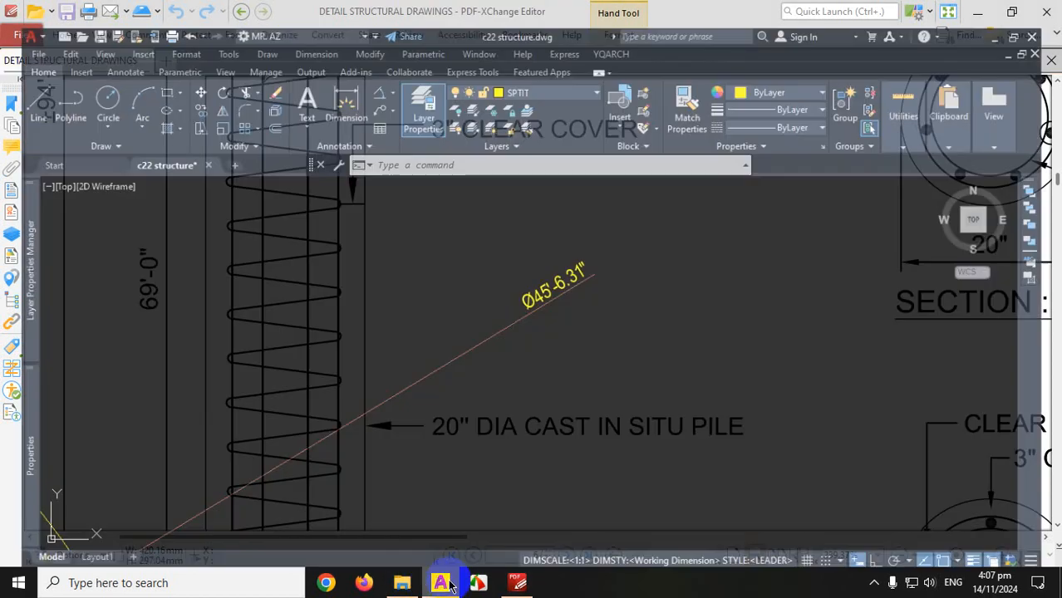
pyautogui.press('Return')
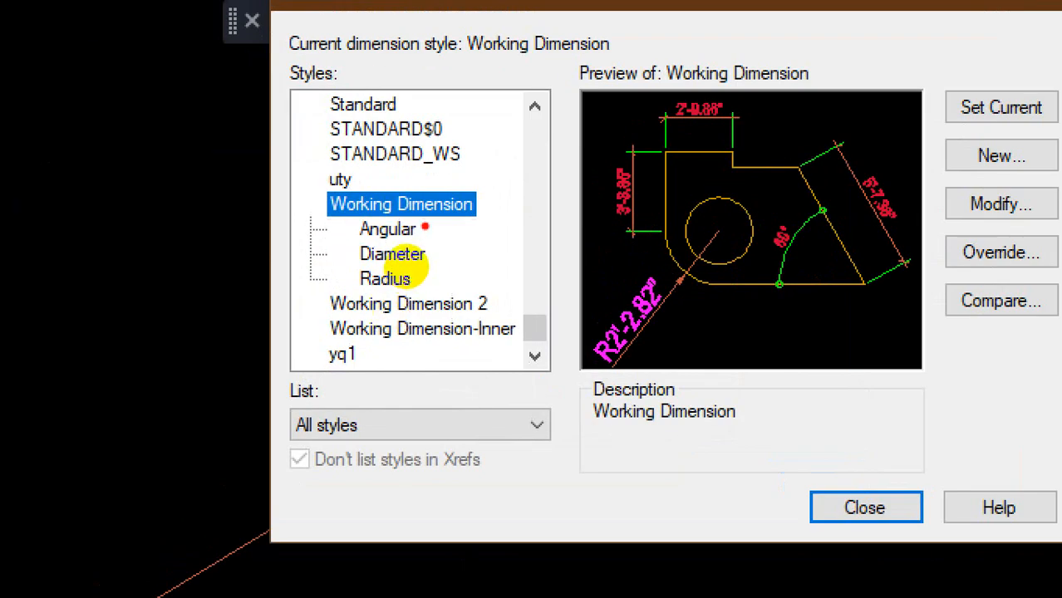
pyautogui.moveTo(406, 266); pyautogui.dragTo(408, 298)
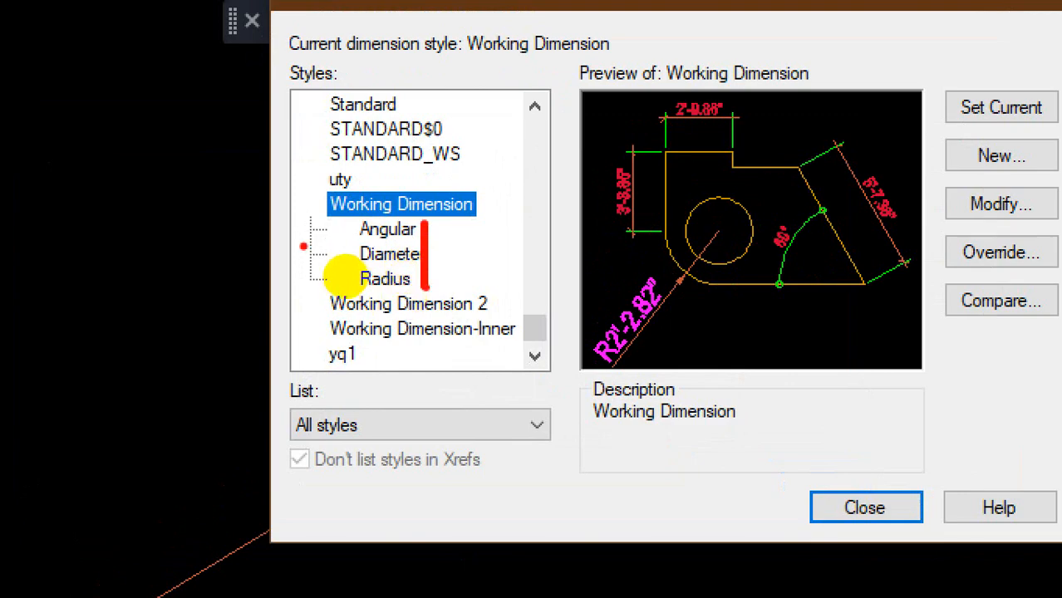
pyautogui.moveTo(310, 218)
pyautogui.mouseDown()
pyautogui.moveTo(303, 276)
pyautogui.moveTo(349, 234)
pyautogui.mouseUp()
pyautogui.moveTo(369, 273); pyautogui.dragTo(349, 266)
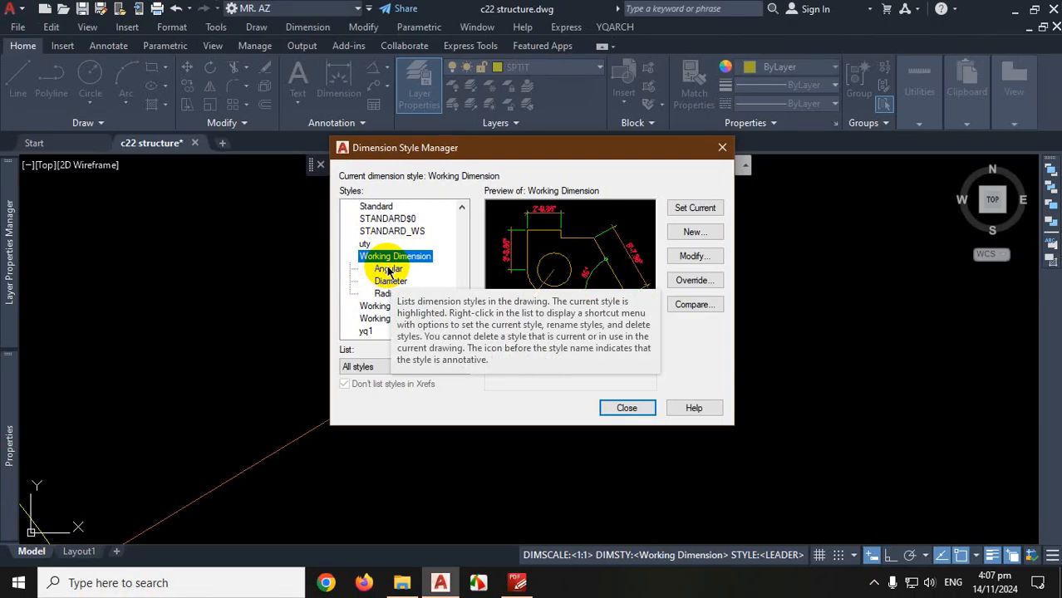
pyautogui.press('Escape')
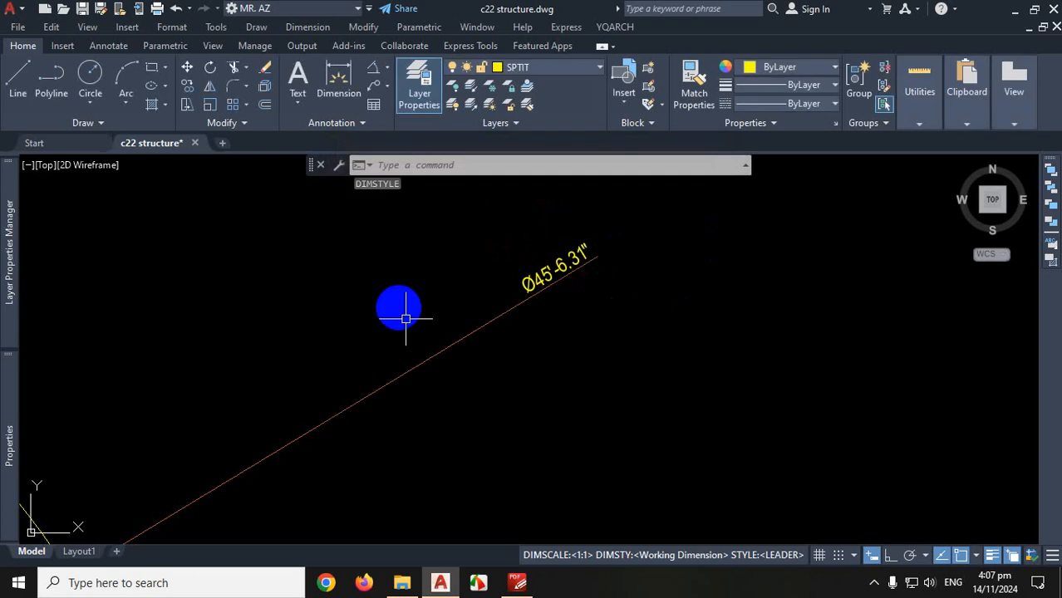
pyautogui.scroll(-4, 515, 305)
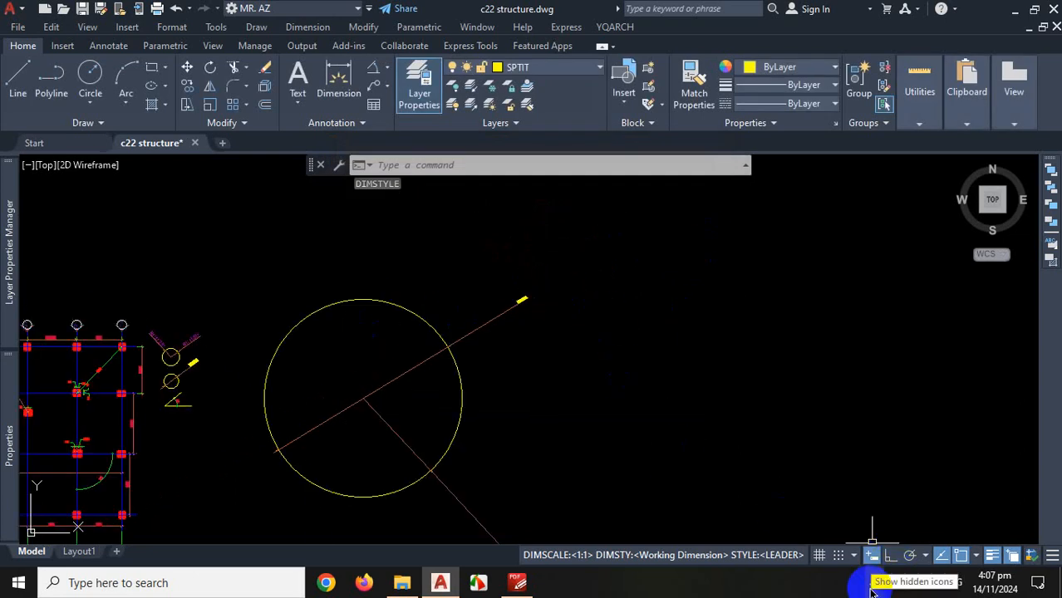